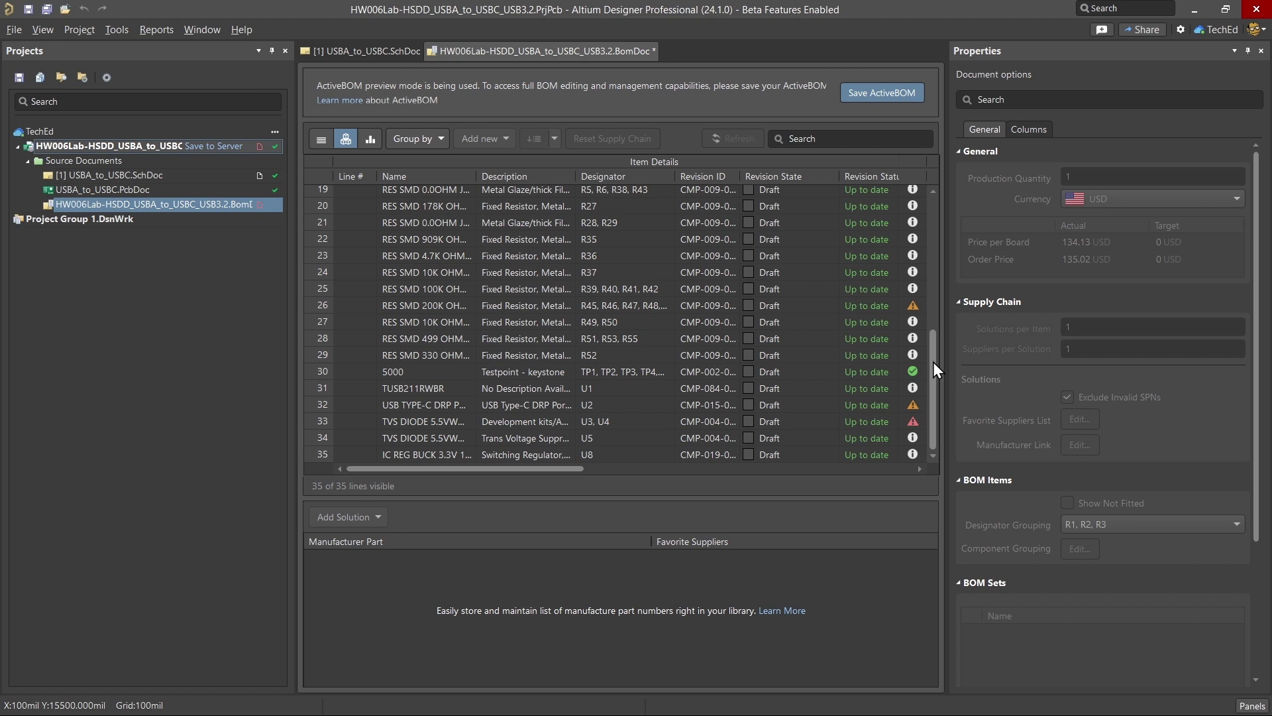
Scroll the BOM preview table up and down to review its line items
drag(933, 361, 938, 216)
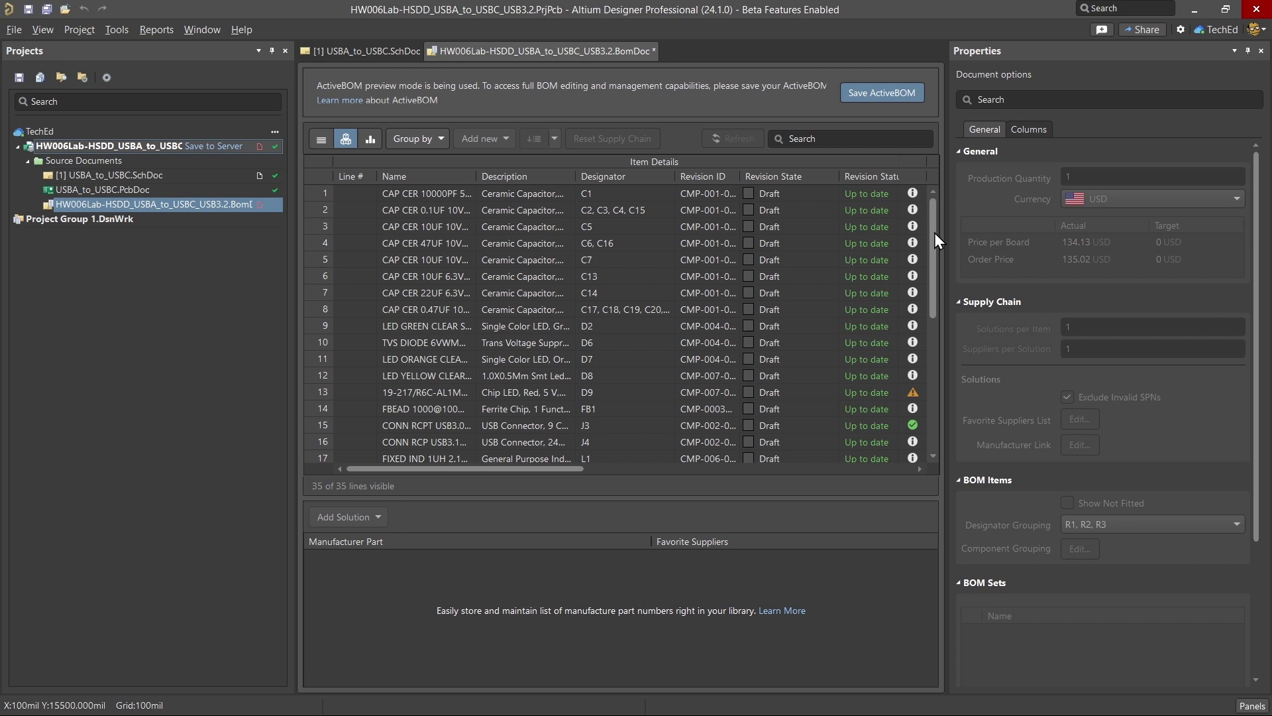
mouse_move(935, 233)
mouse_down()
mouse_move(934, 284)
mouse_move(940, 227)
mouse_up()
drag(934, 236, 930, 383)
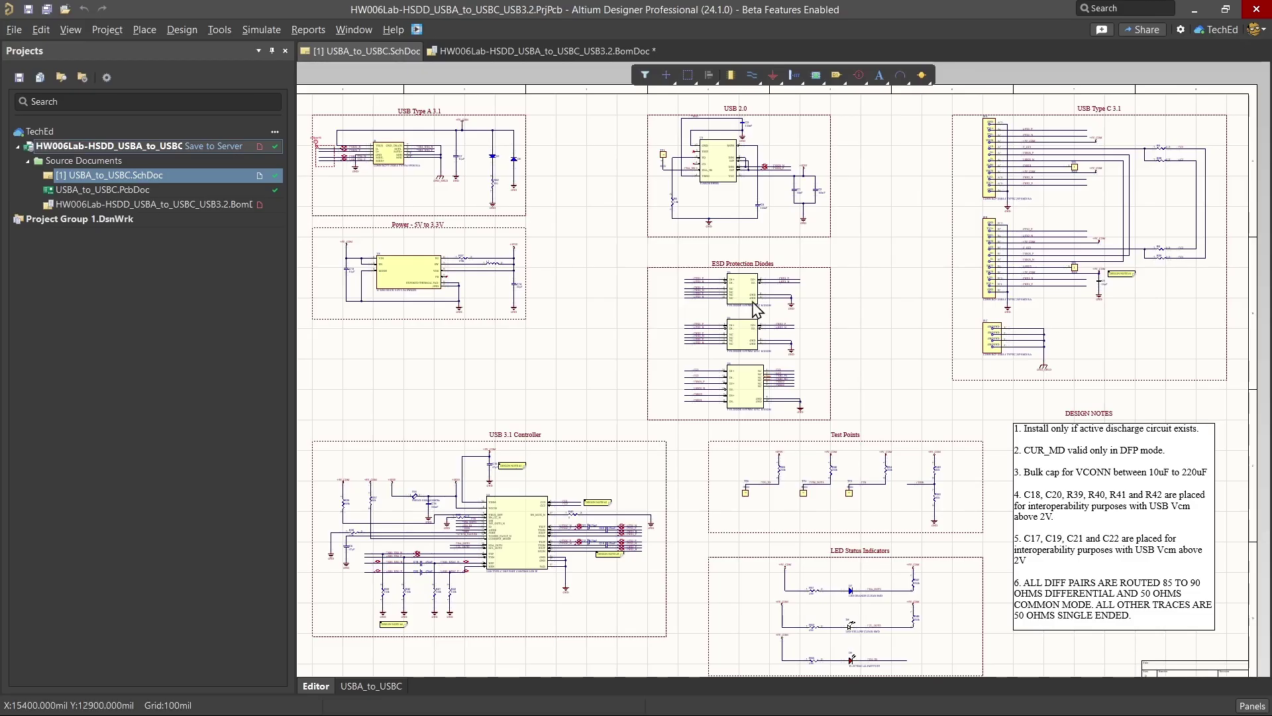
click(510, 531)
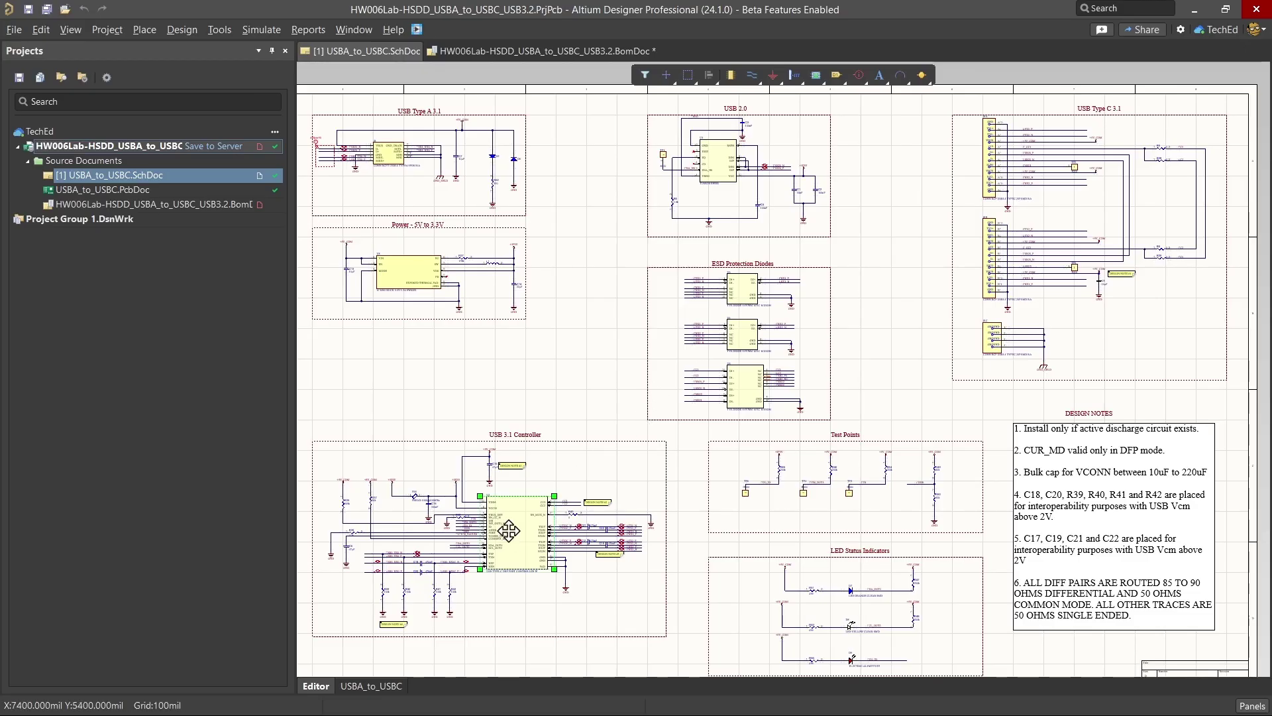
scroll(498, 520, down, 2)
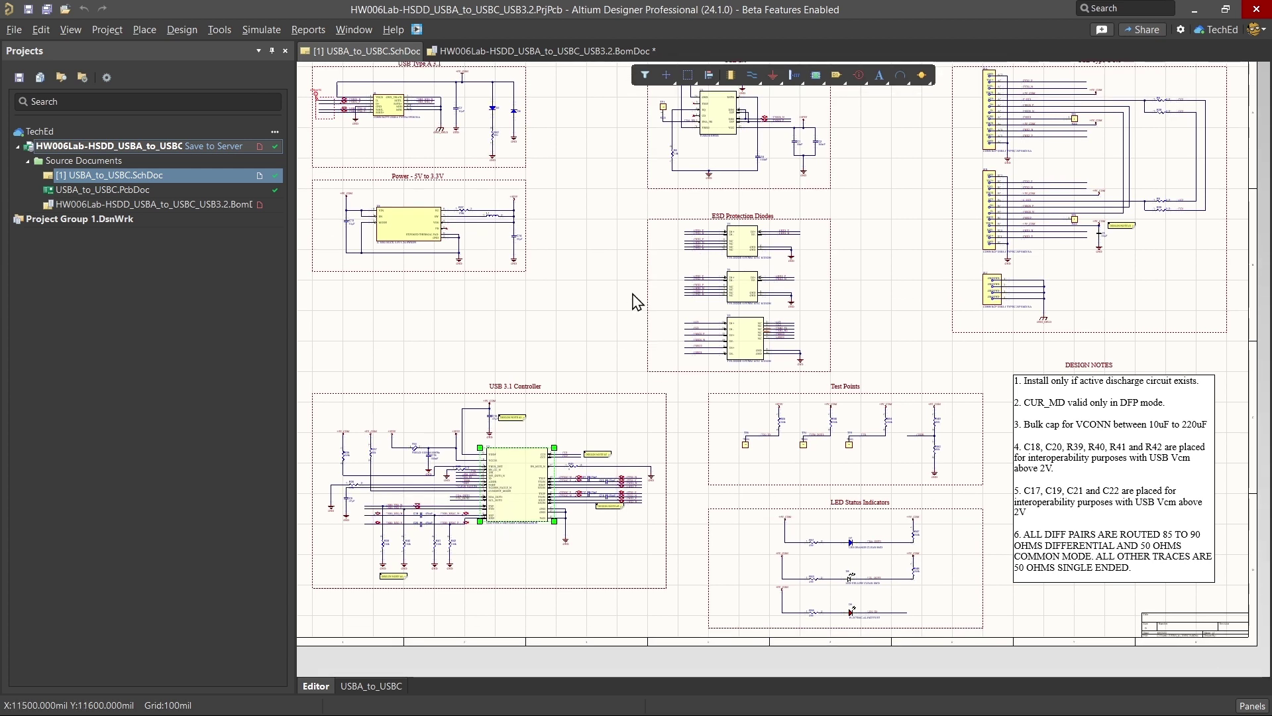
click(611, 314)
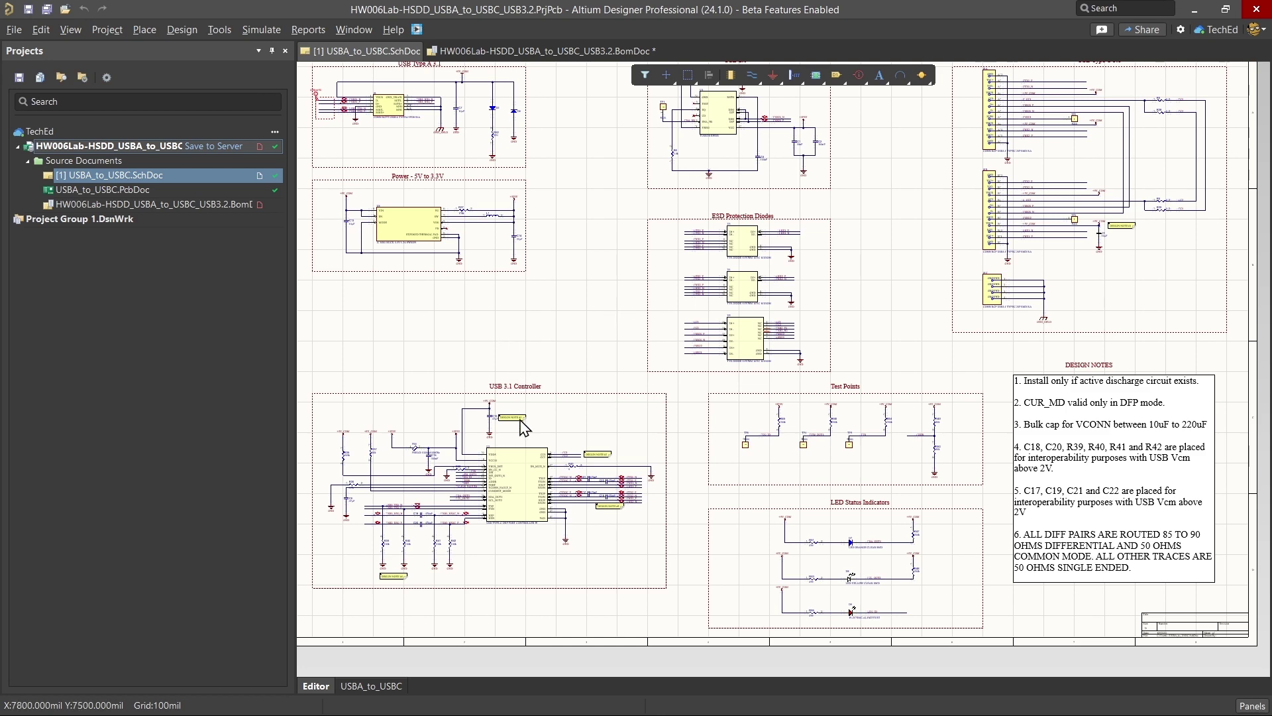
ctrl+scroll(525, 438, down, 1)
ctrl+scroll(526, 437, up, 4)
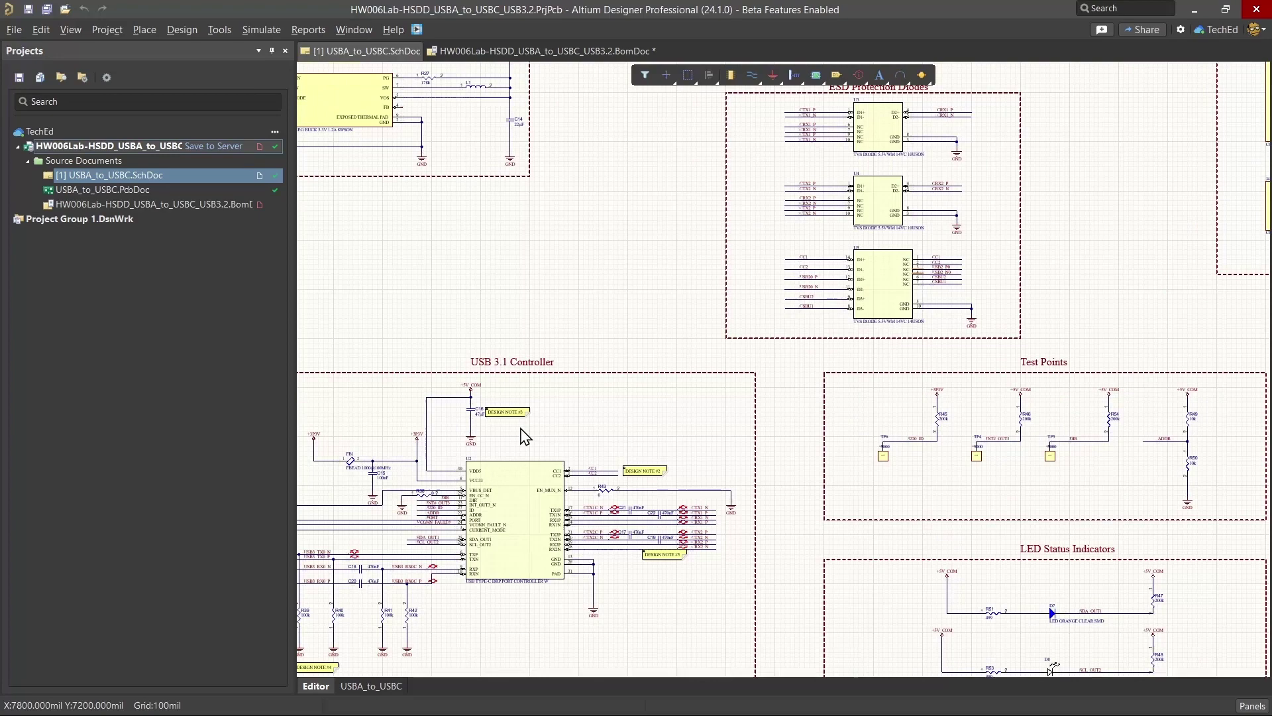
right_drag(586, 308, 599, 207)
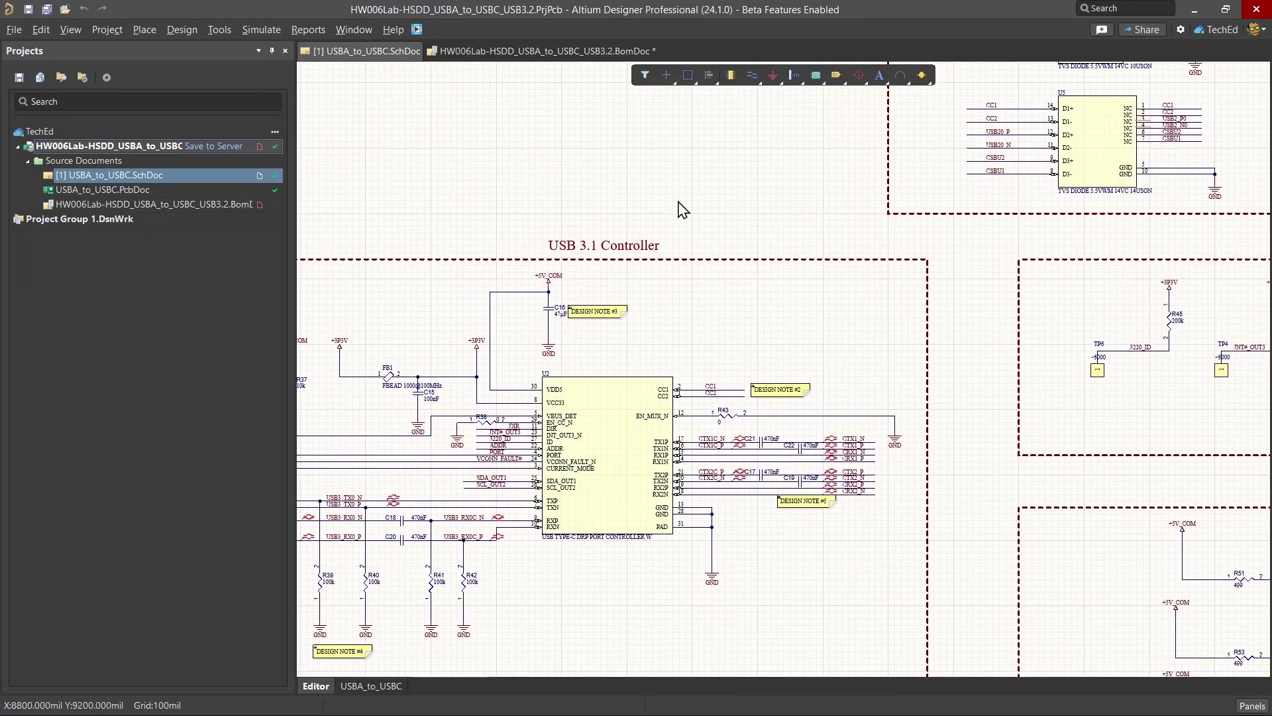
ctrl+scroll(682, 210, down, 1)
ctrl+scroll(682, 209, down, 1)
right_drag(681, 208, 636, 346)
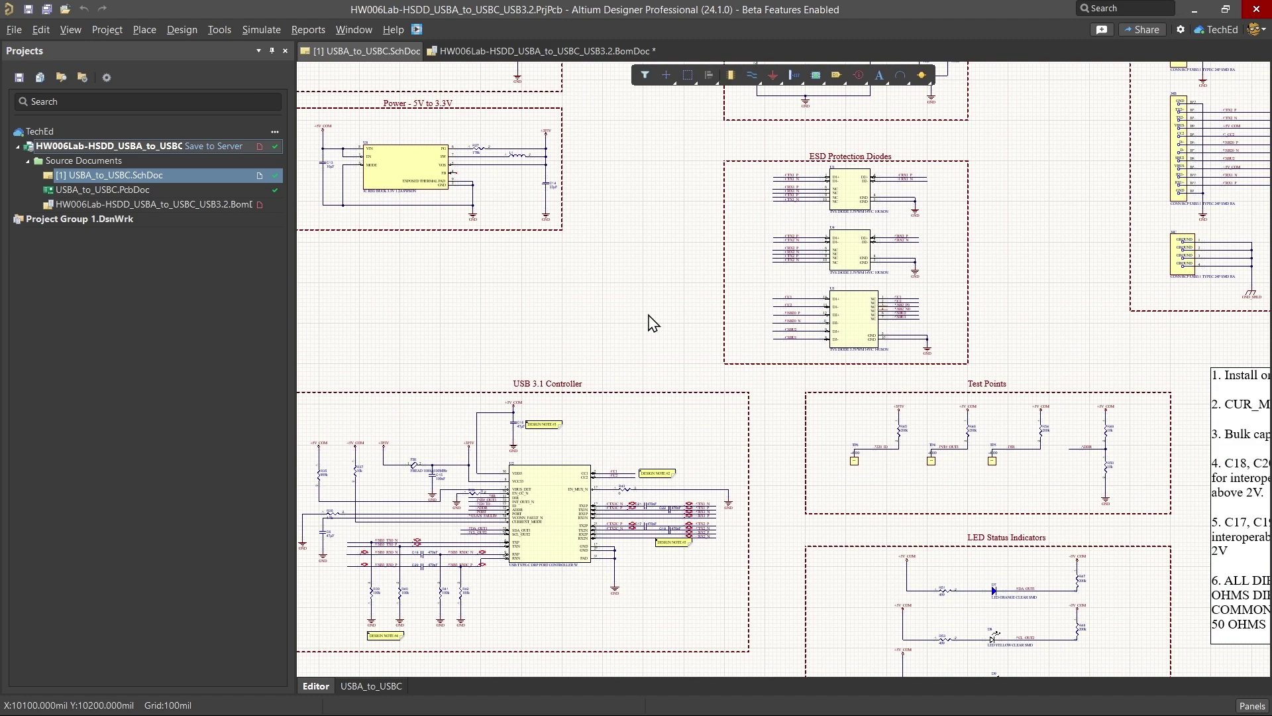
right_drag(1014, 205, 867, 263)
ctrl+scroll(886, 247, down, 2)
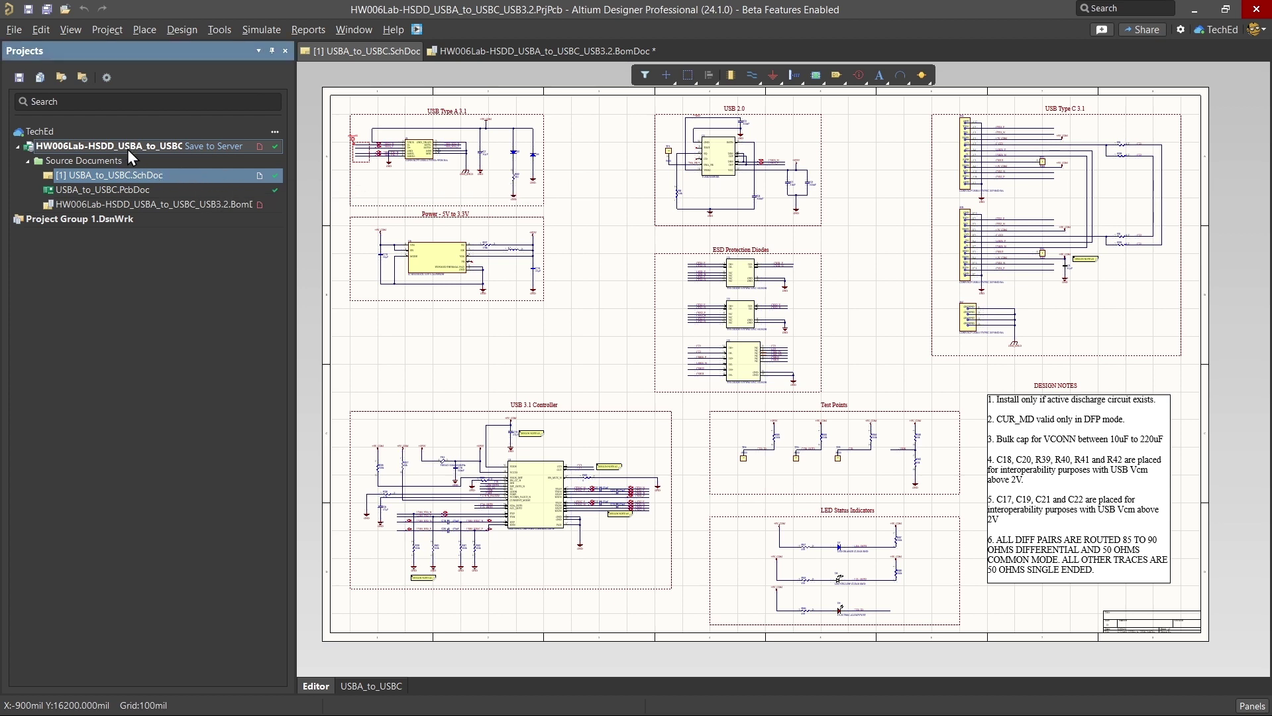
Save the ActiveBOM over the existing HW006Lab-HSDD_USBA_to_USBC_USB3.2.BomDoc file, confirming the replacement
key(Down)
key(Down)
key(shift+F10)
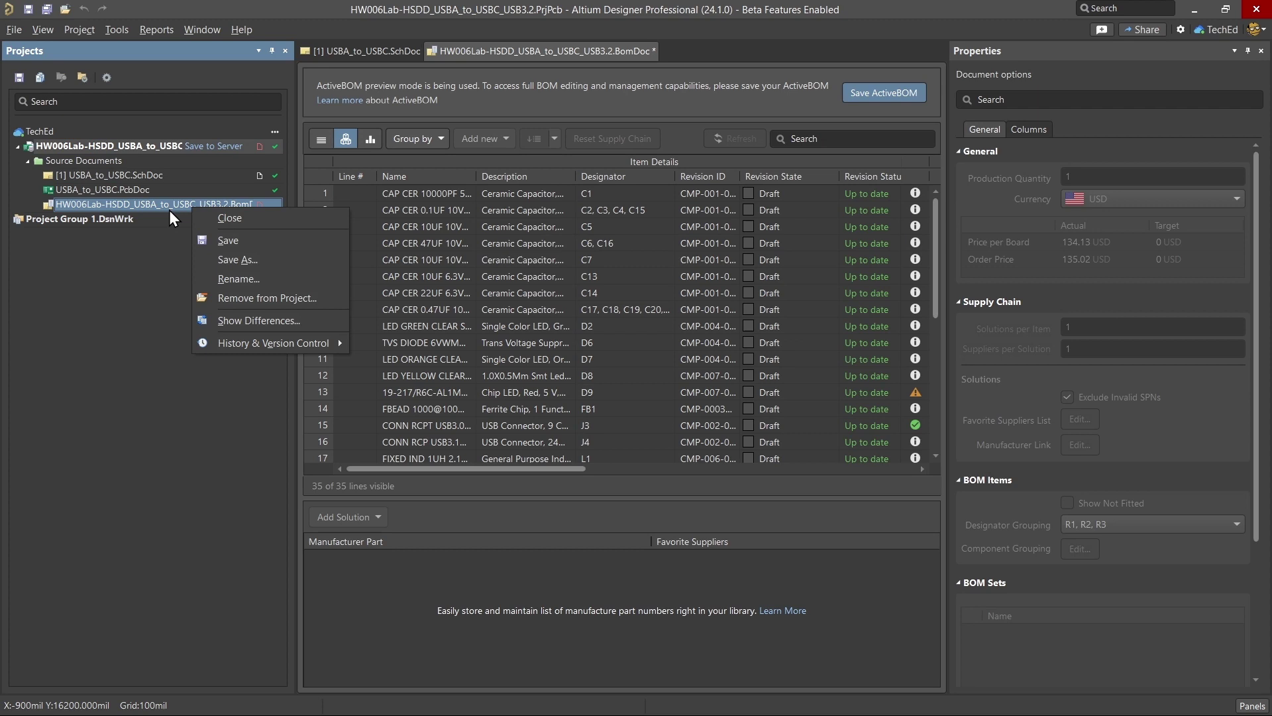
key(Escape)
click(360, 115)
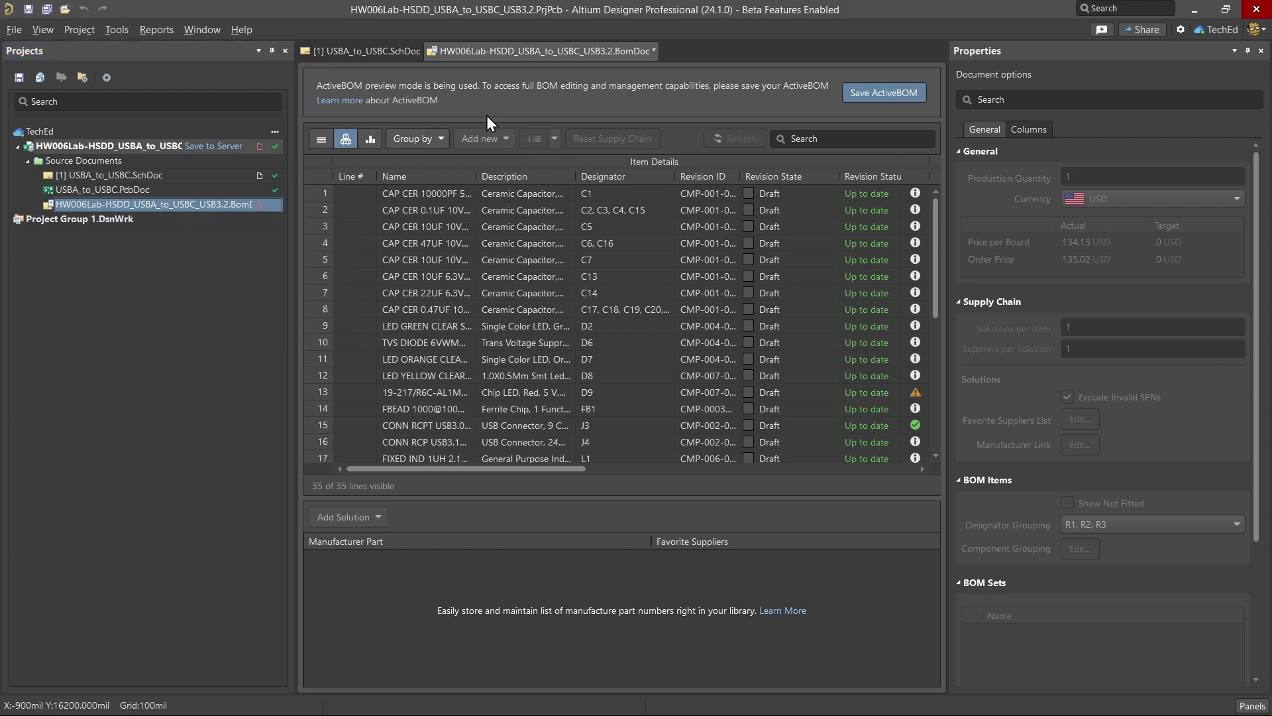
click(845, 98)
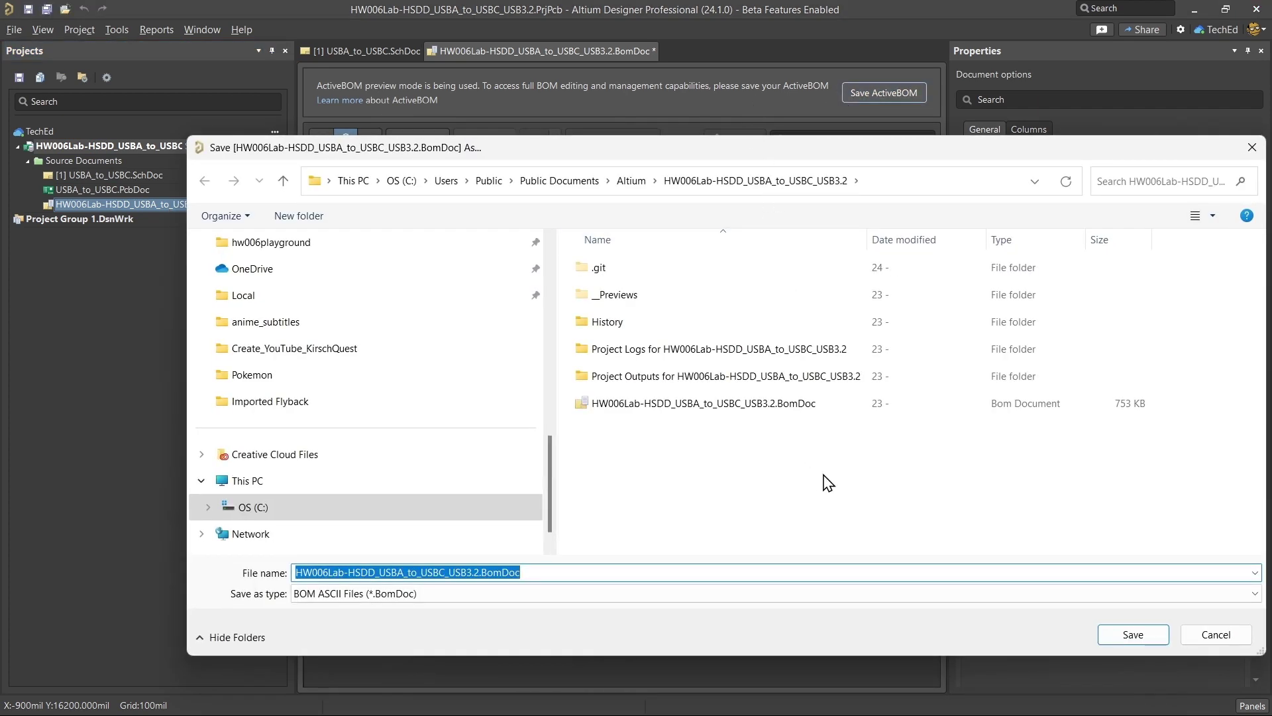
click(1127, 637)
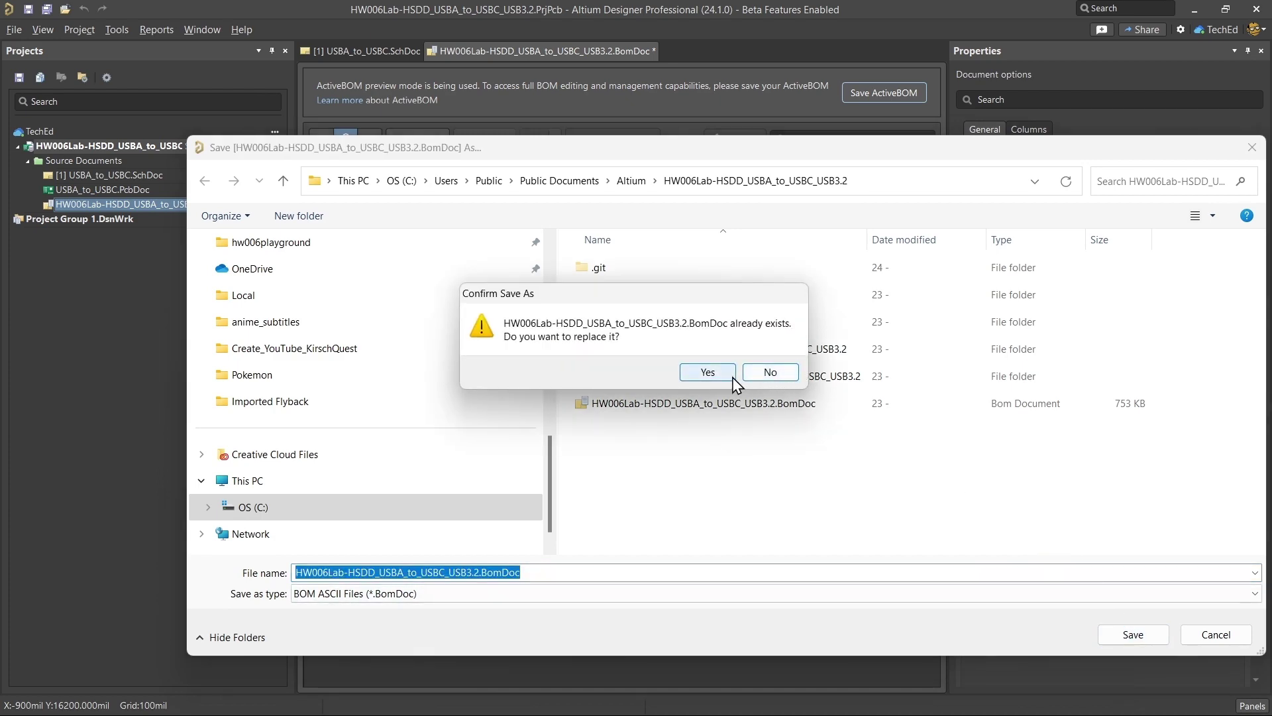
click(708, 372)
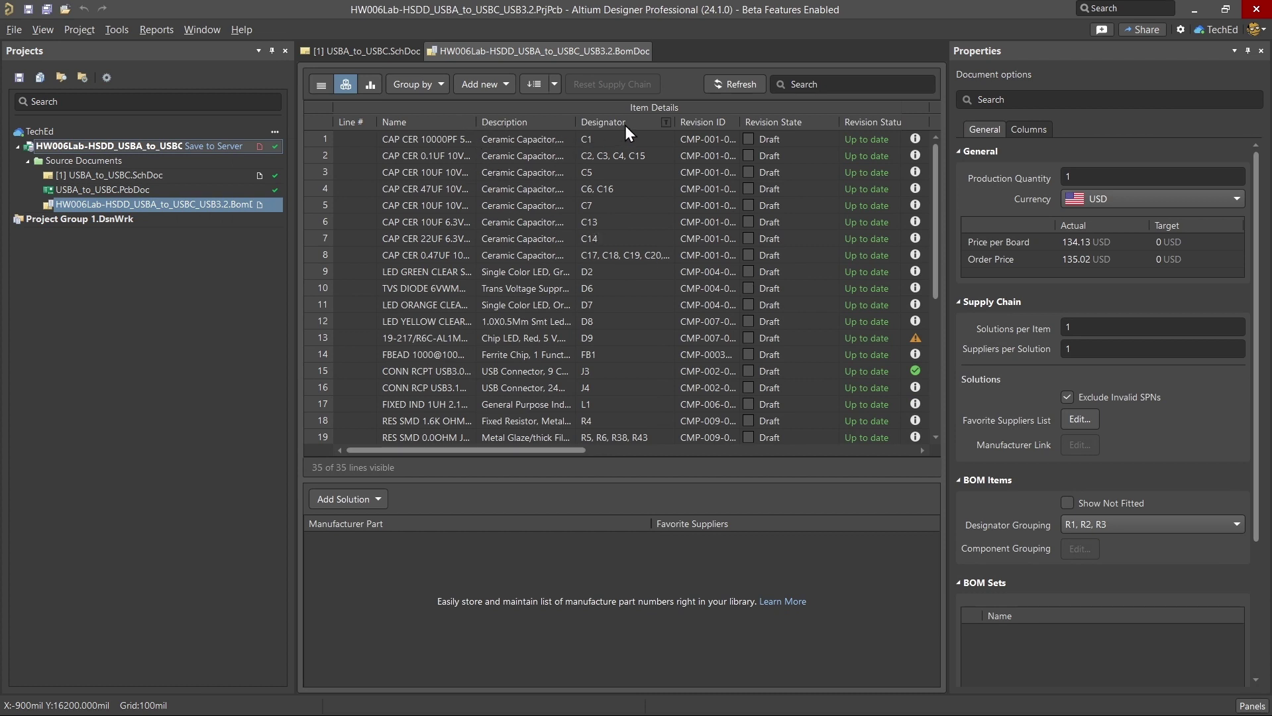
Auto-fit the Designator and Description columns, then select the red chip LED D9 line to view its supply options
double_click(675, 122)
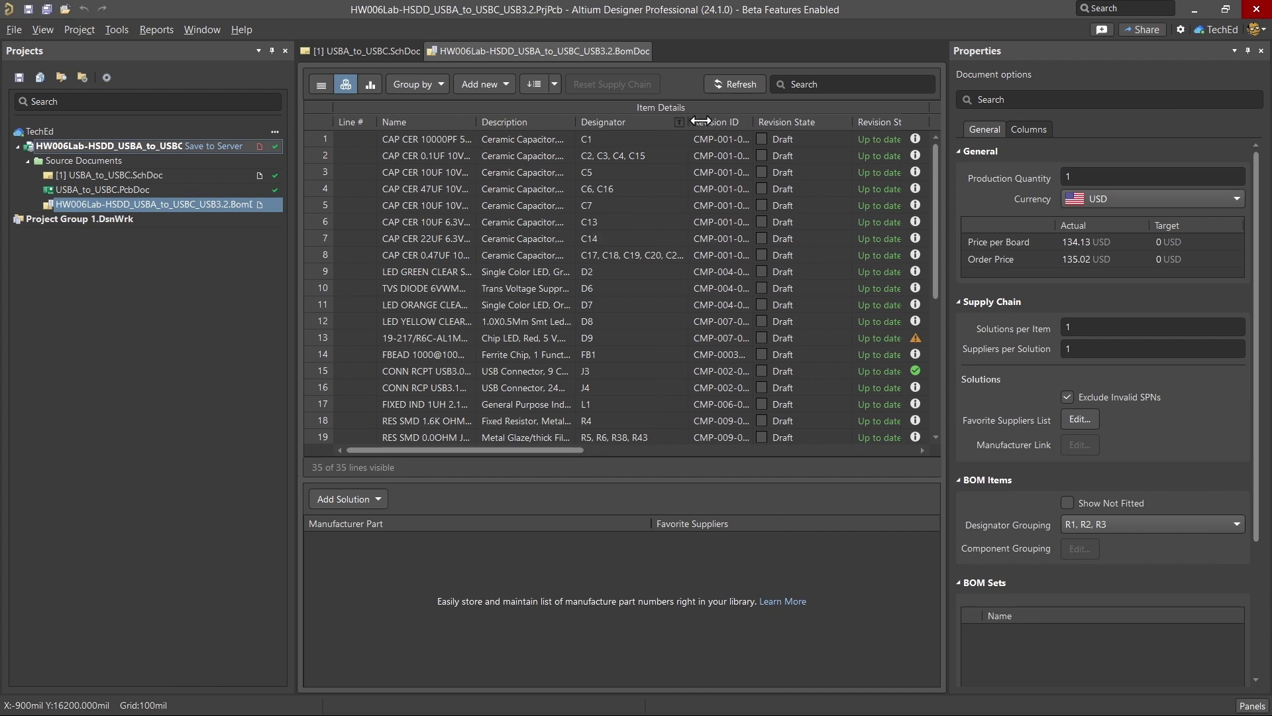
double_click(576, 123)
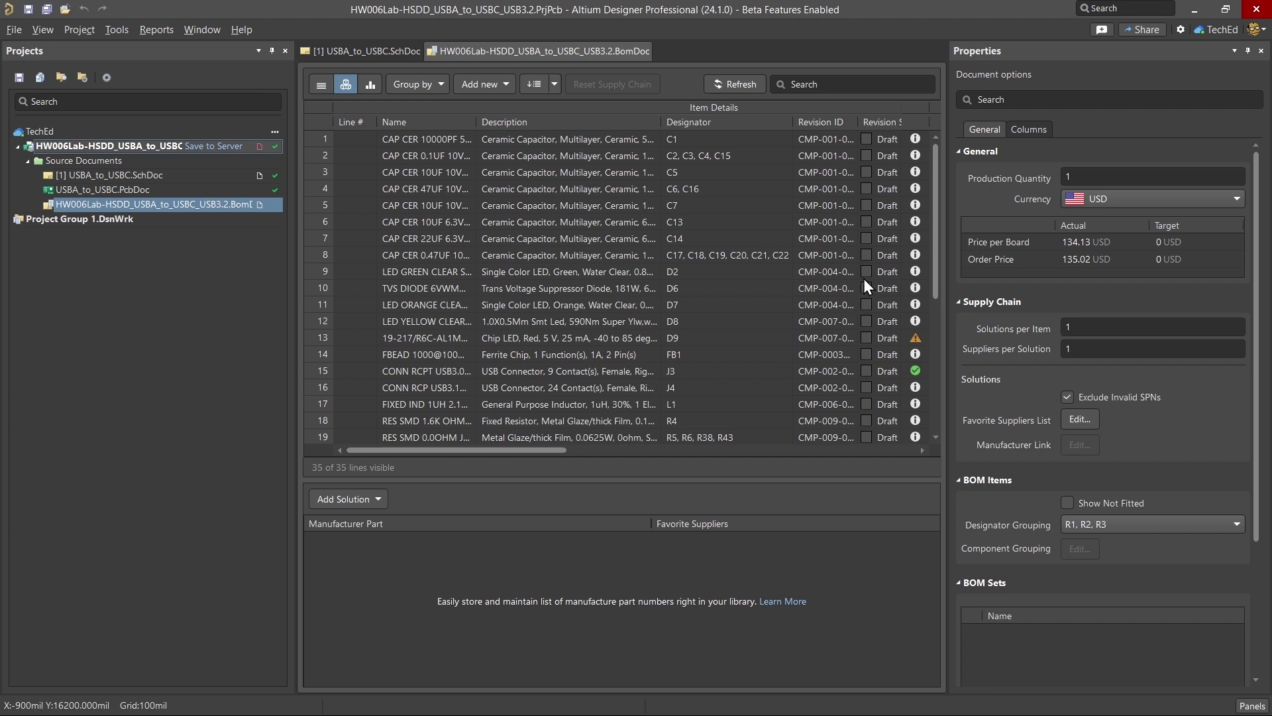
drag(934, 205, 937, 284)
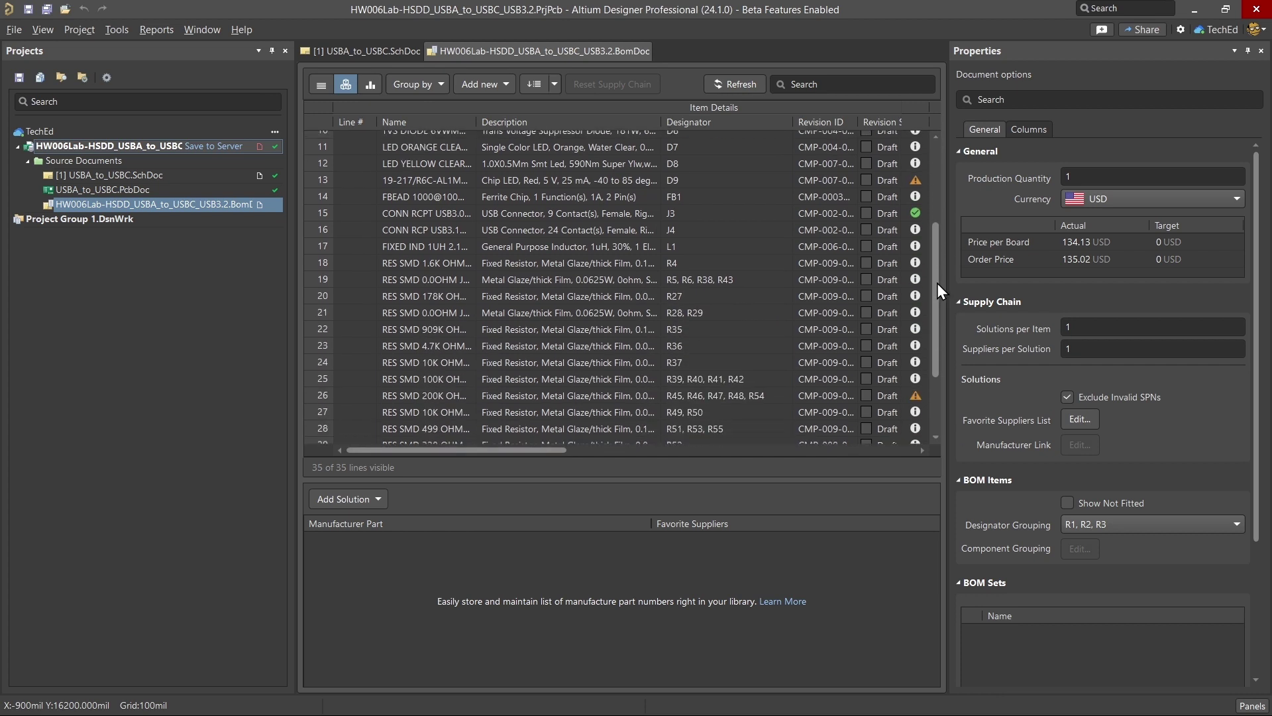
click(502, 178)
scroll(547, 233, down, 1)
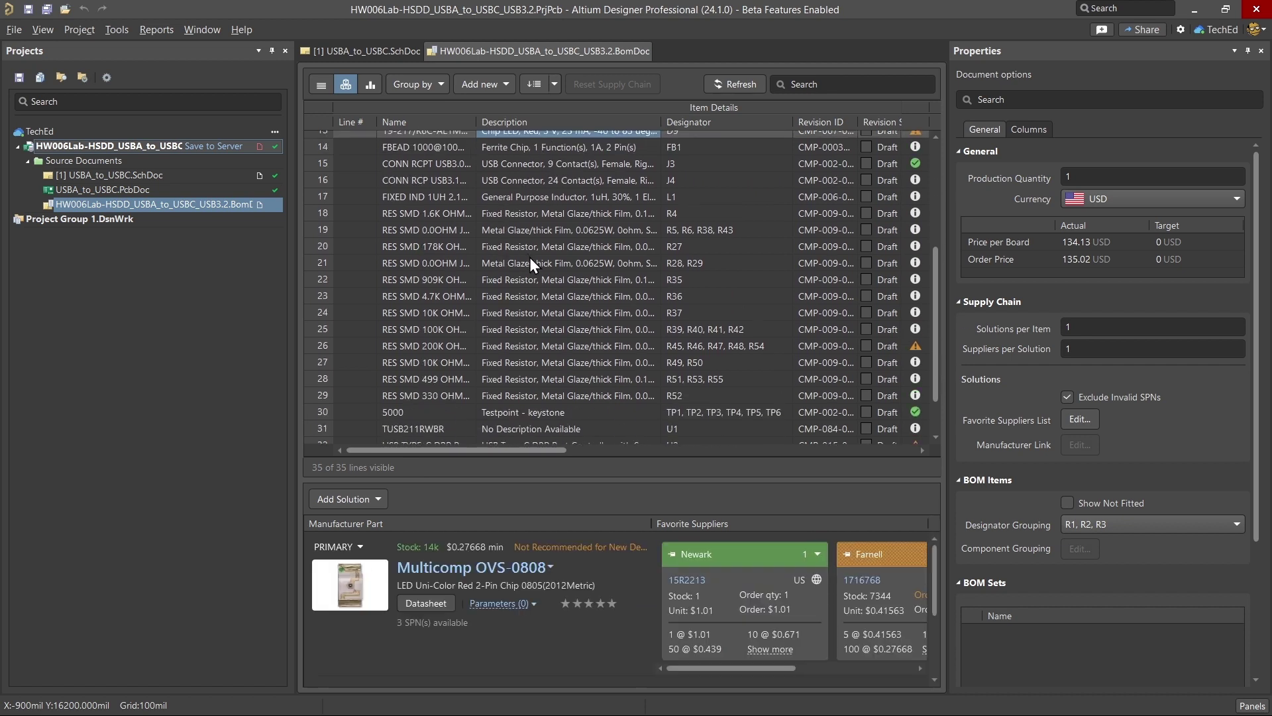
scroll(530, 260, down, 2)
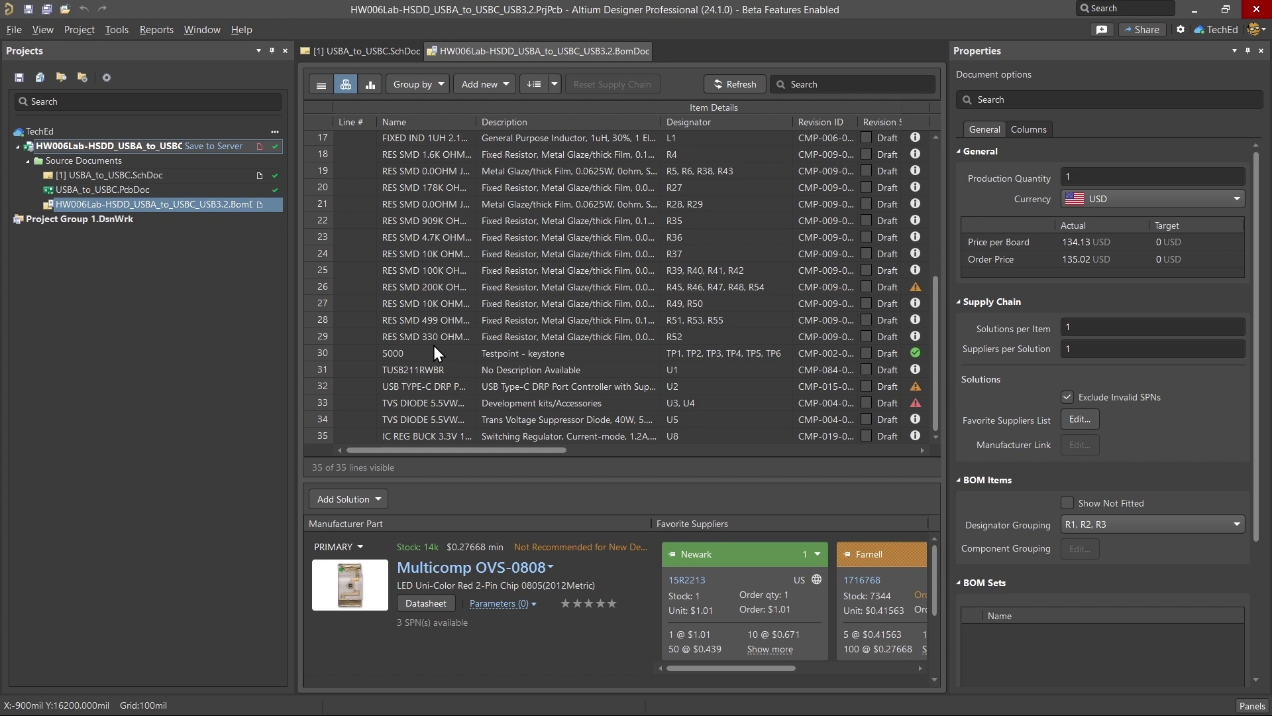
scroll(464, 384, up, 3)
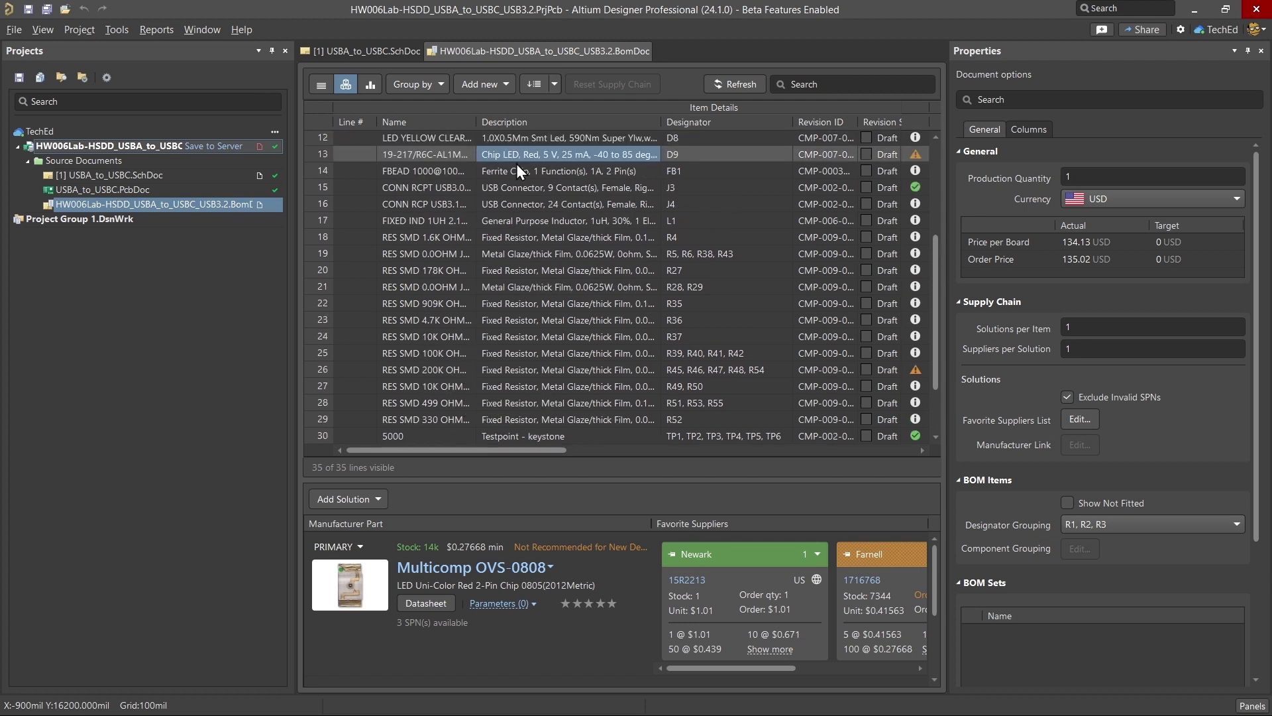
Search part choices for the Everlight 19-217/R6C-AL1M2VY/3T LED and expand its three Digikey listings
click(380, 498)
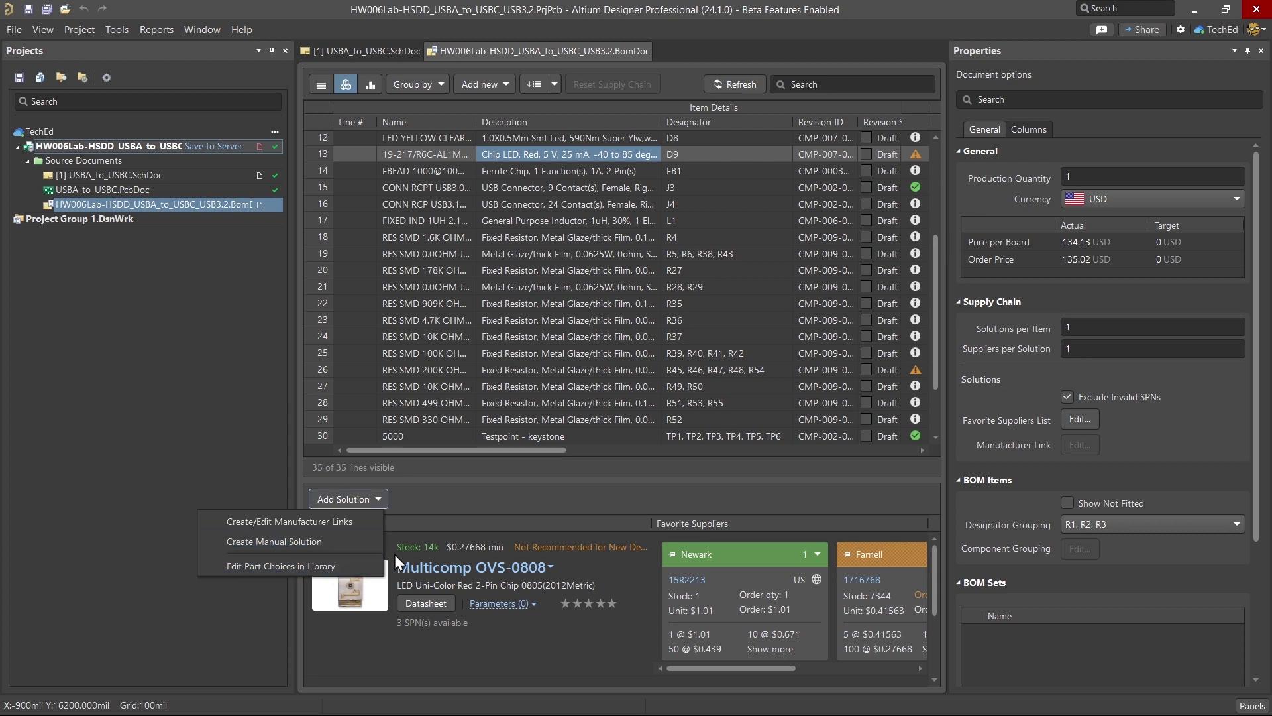
click(446, 508)
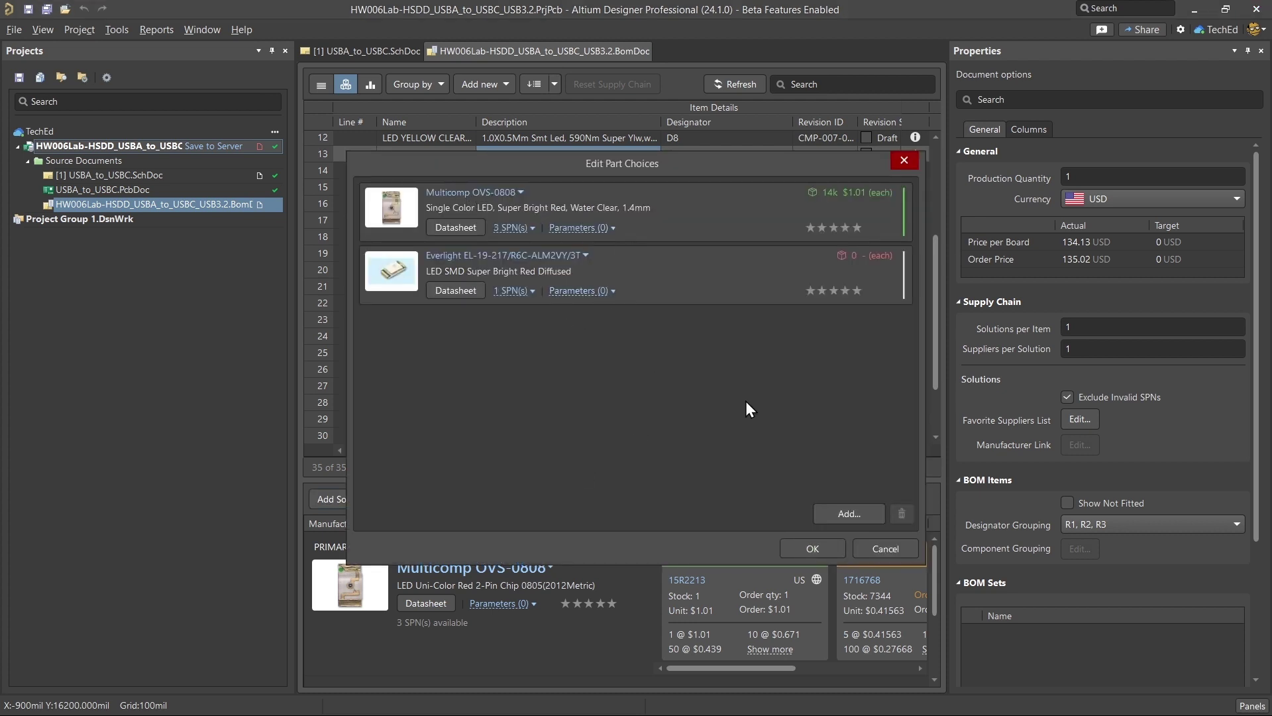
click(833, 512)
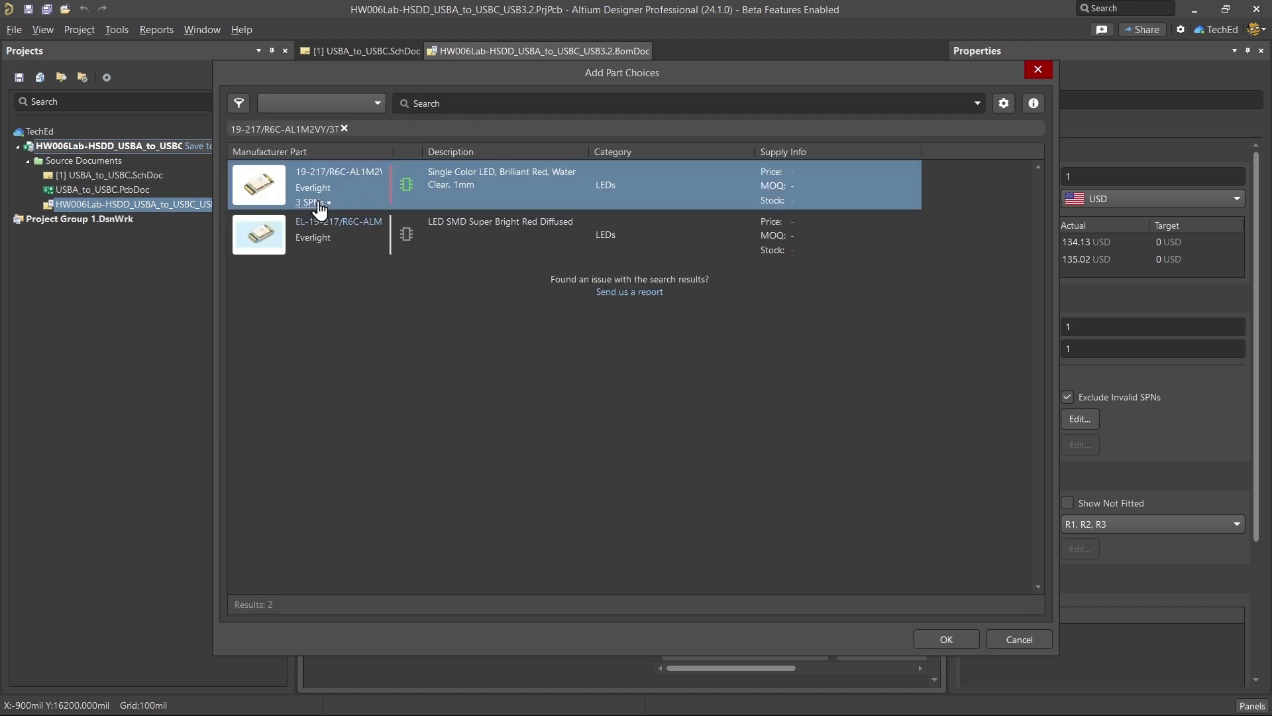
click(328, 202)
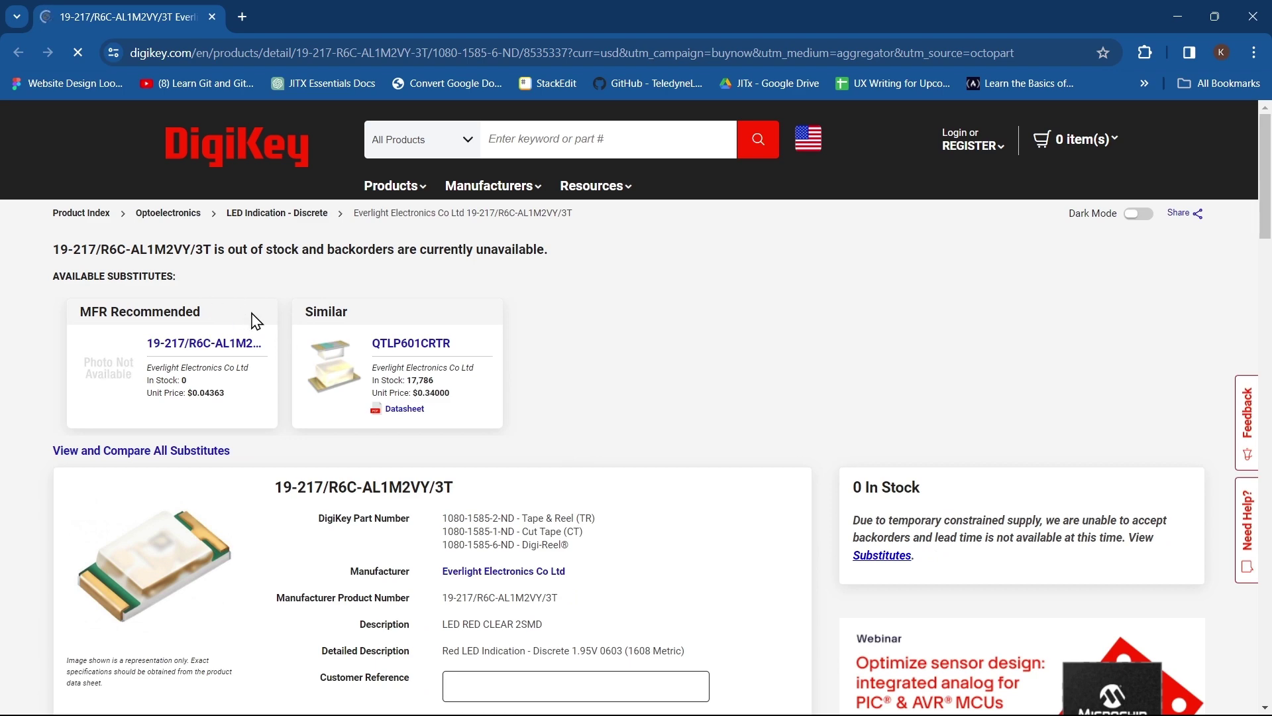
Open the similar substitute QTLP601CRTR red LED from the DigiKey out-of-stock page
click(397, 345)
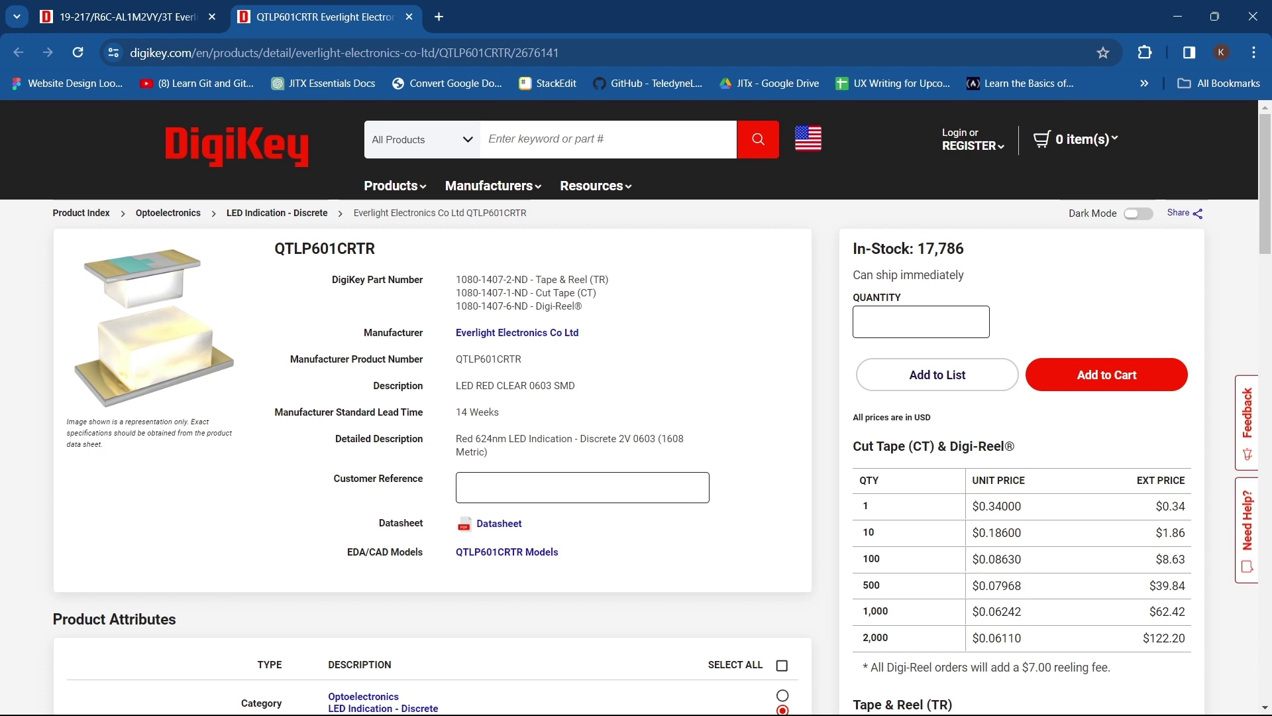
Back in Altium's part search, paste the substitute LED's description and search
click(762, 704)
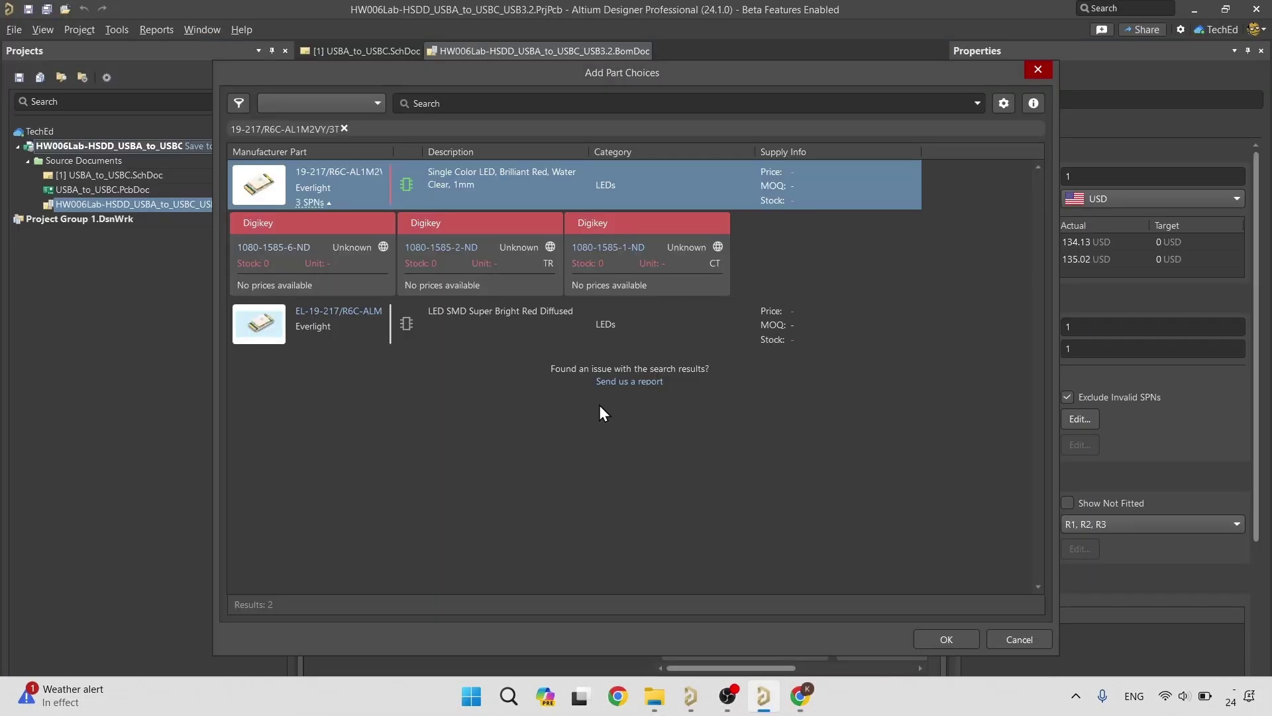
click(476, 103)
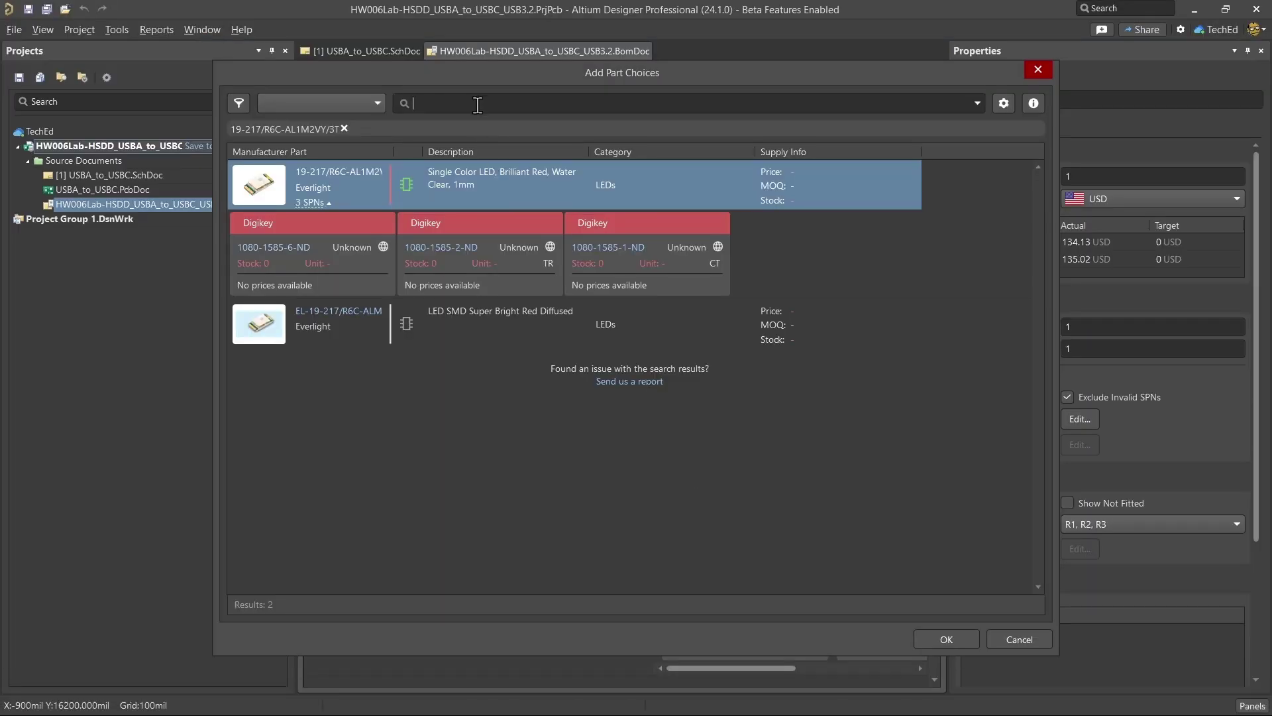
text(Red 624nm LED Indication - Discrete 2V 0603 (1608 Metric))
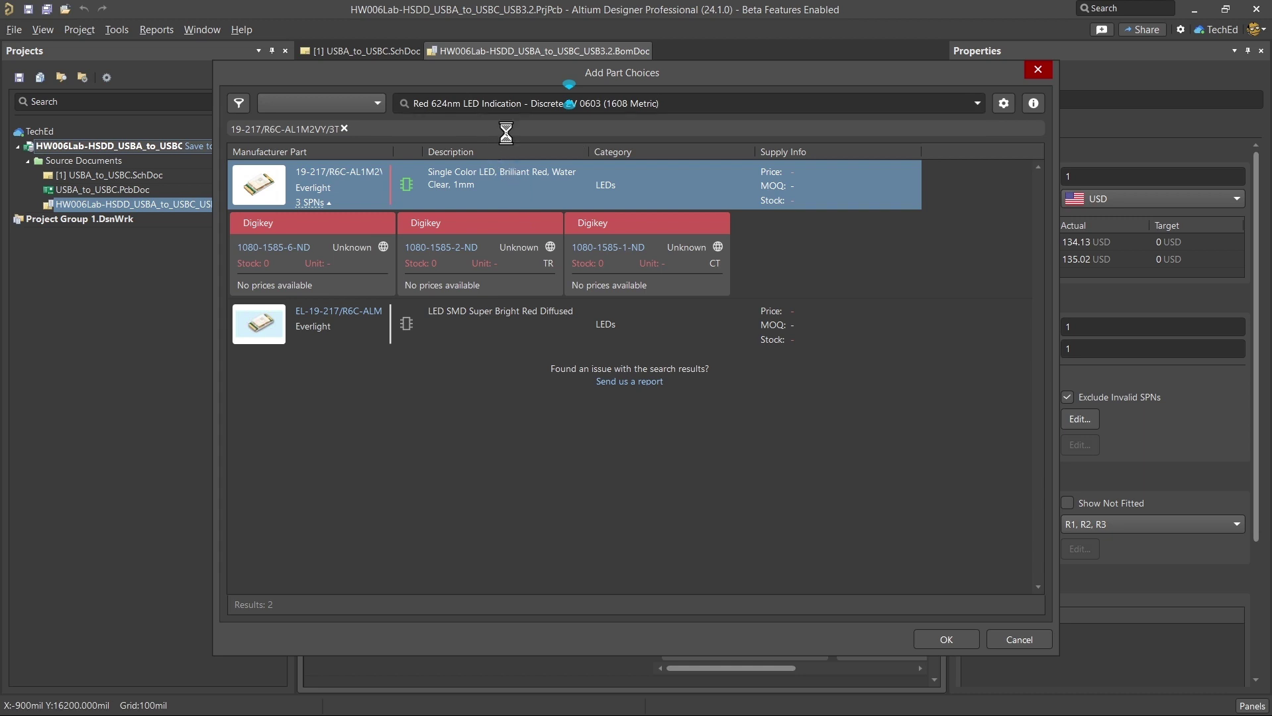
key(Return)
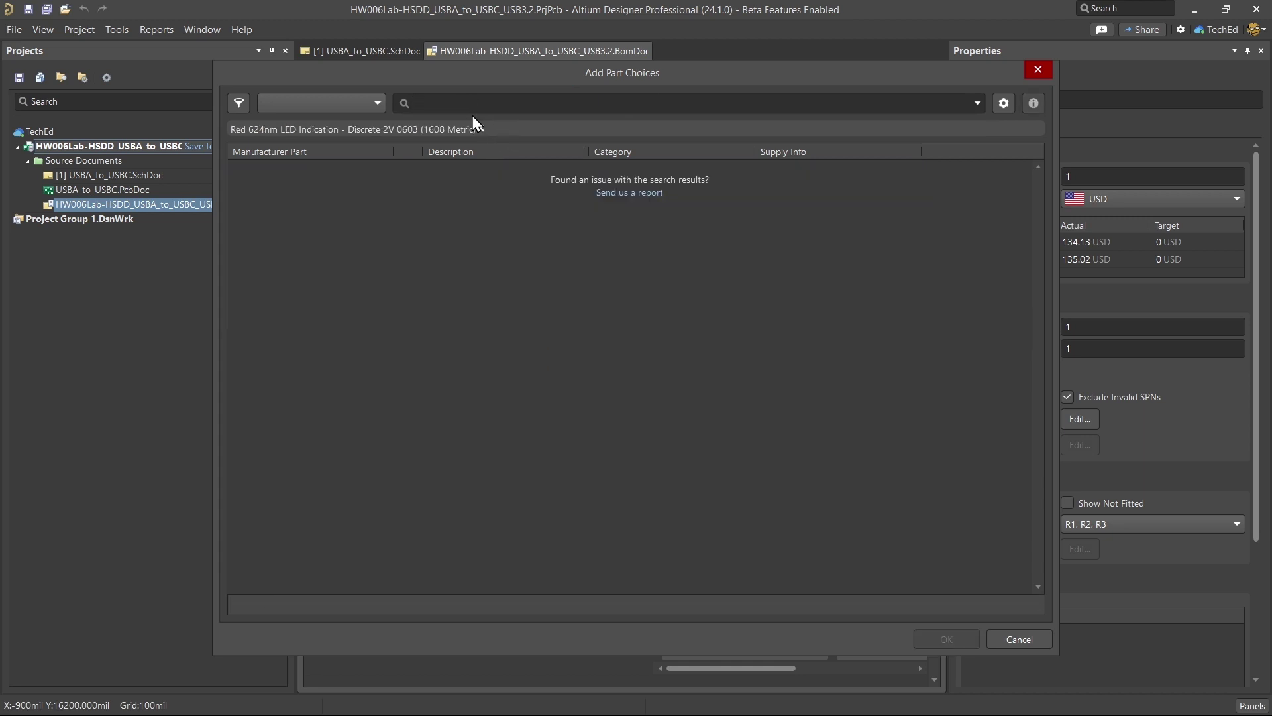
Search red 0603 LEDs without '624nm', then open Wurth 150060RS75000's Digikey 732-4978-1-ND listing
click(481, 129)
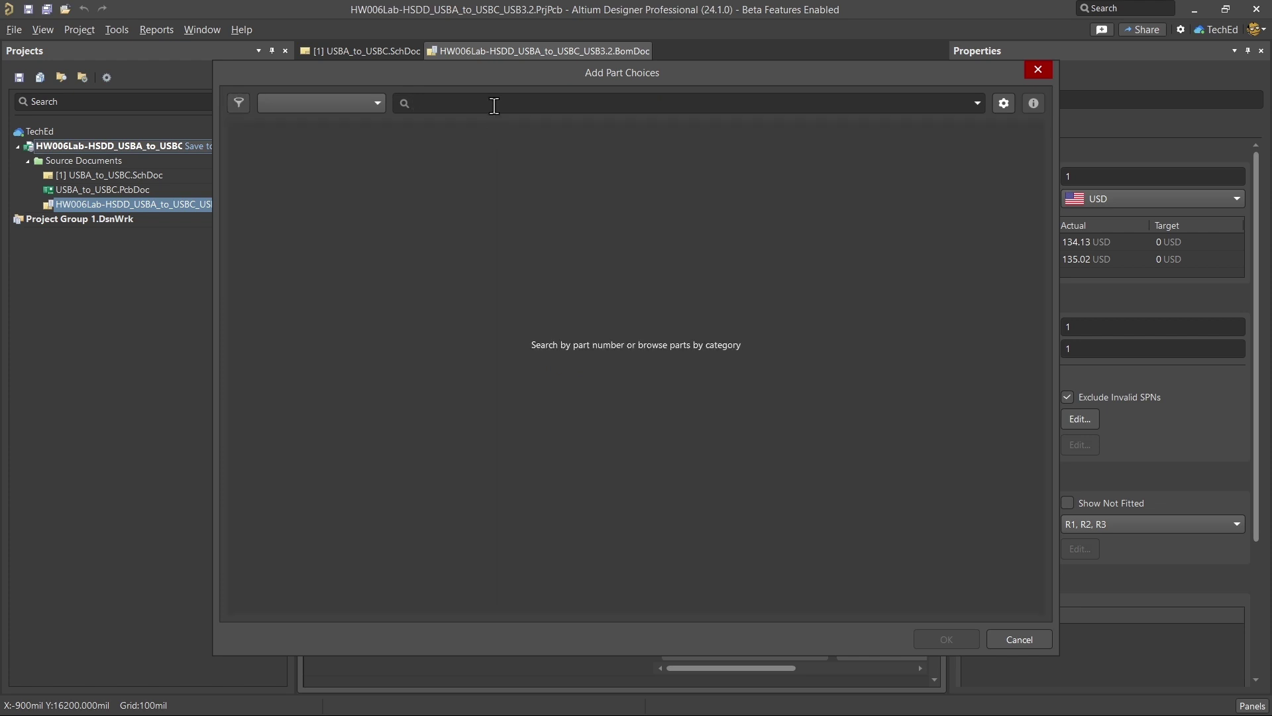
text(Red 624nm LED Indication - Discrete 2V 0603 (1608 Metric))
key(Home)
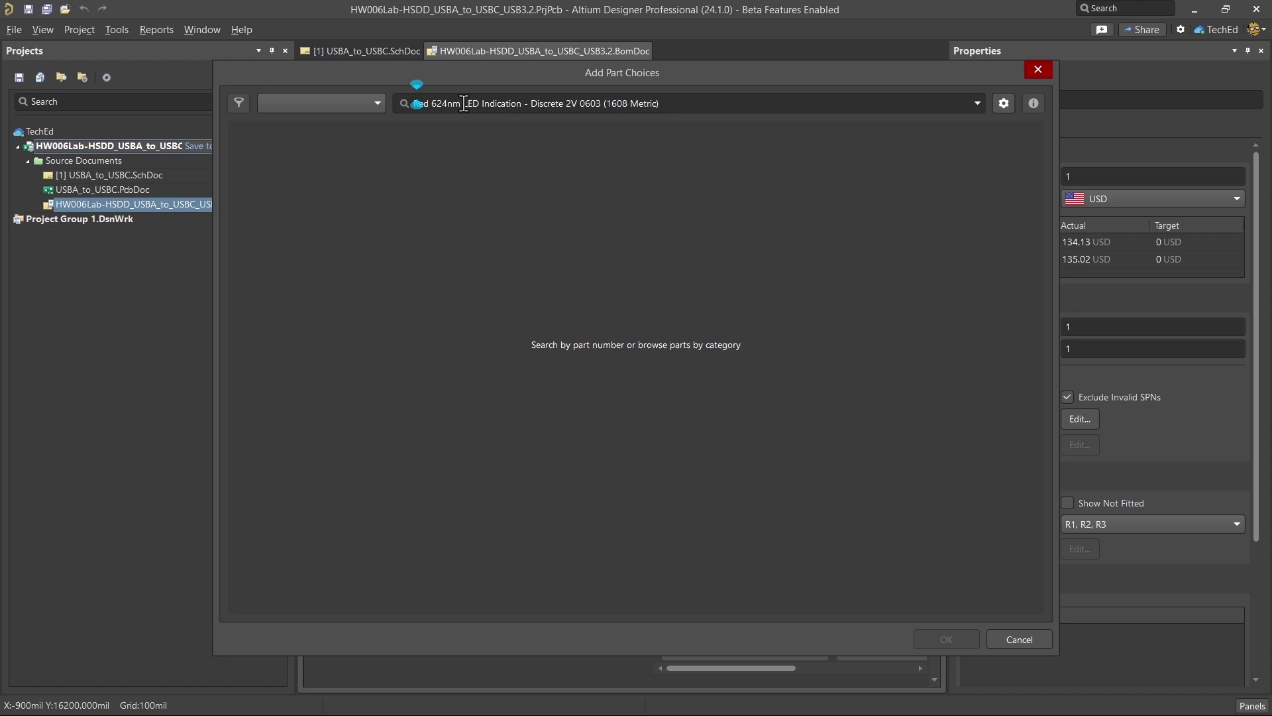
double_click(464, 102)
key(BackSpace)
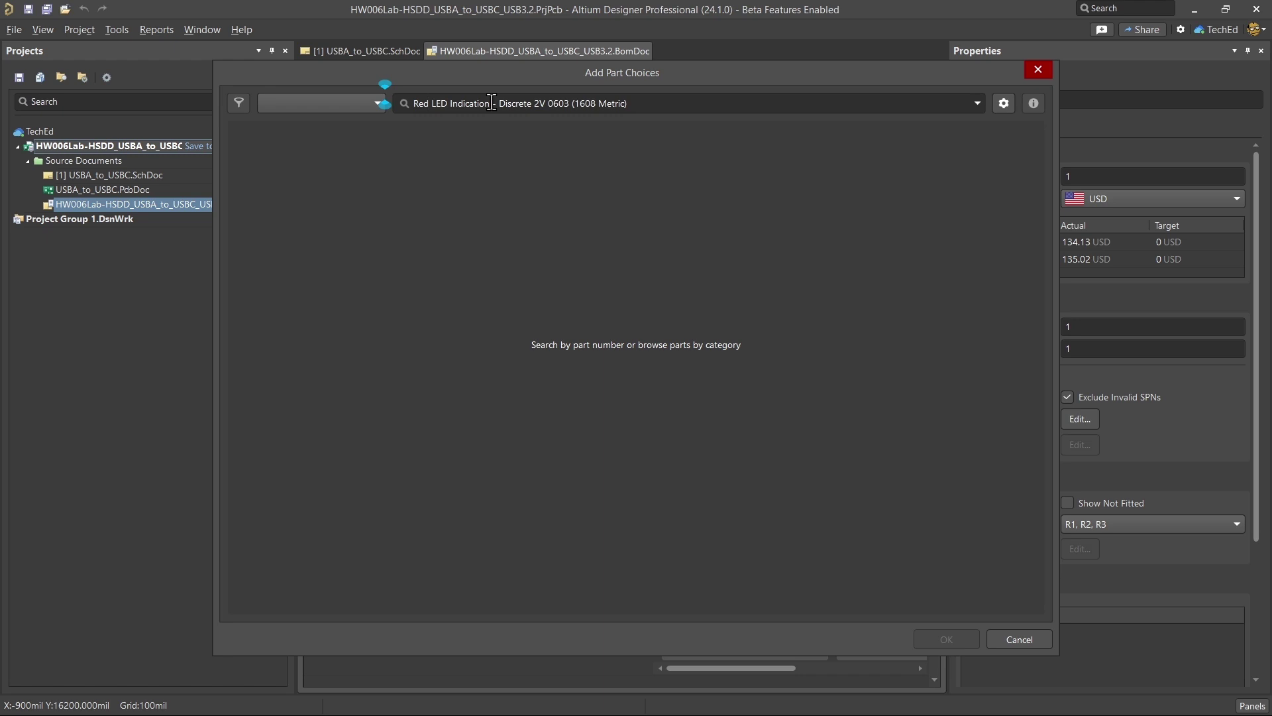
key(Return)
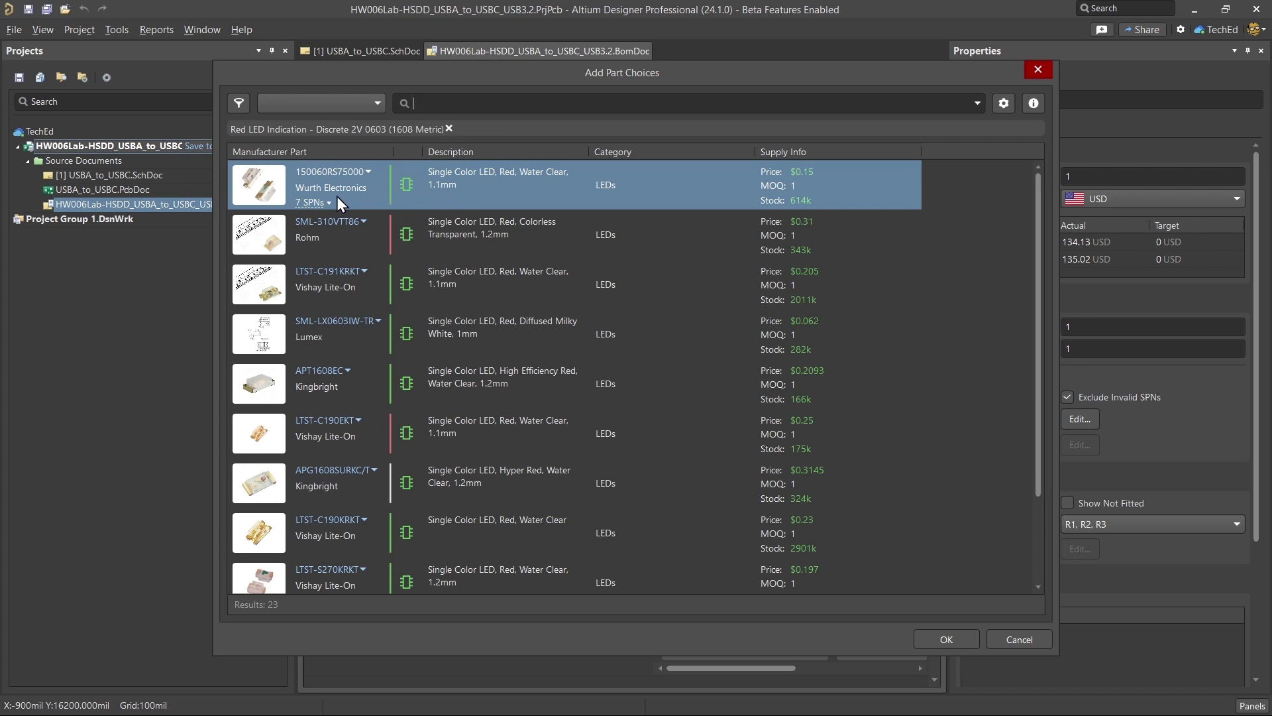
click(313, 203)
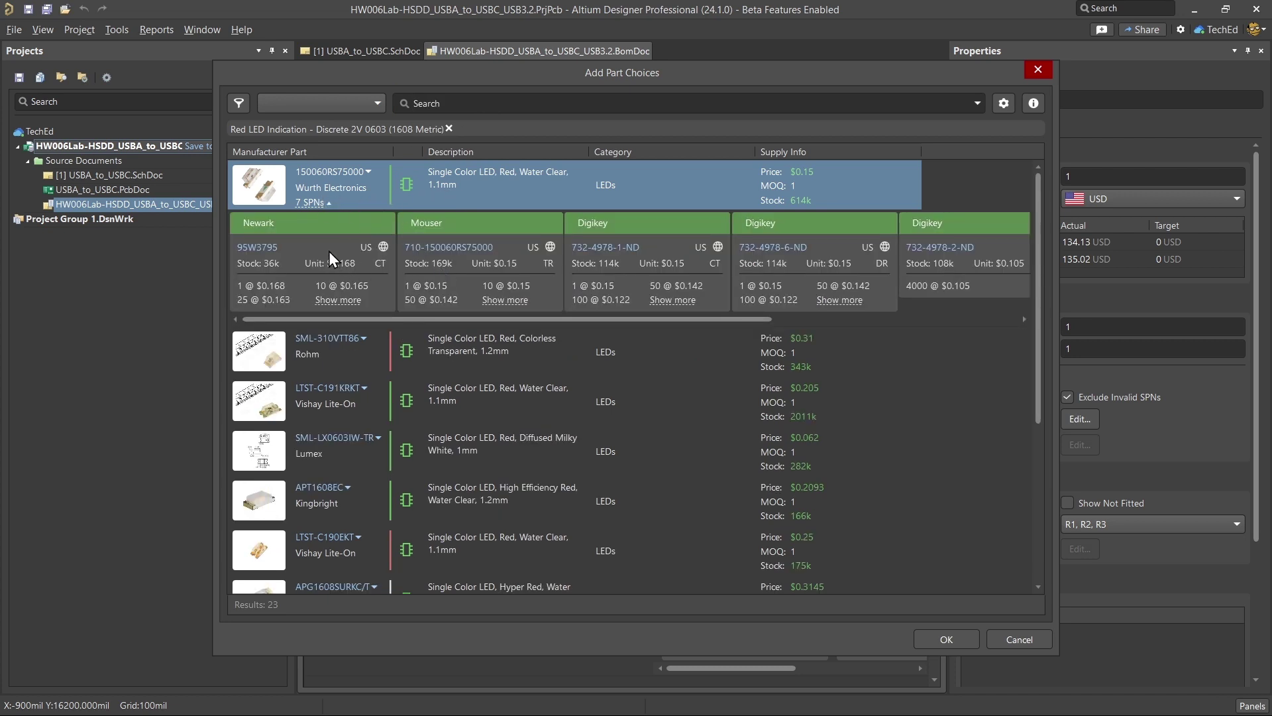
click(582, 247)
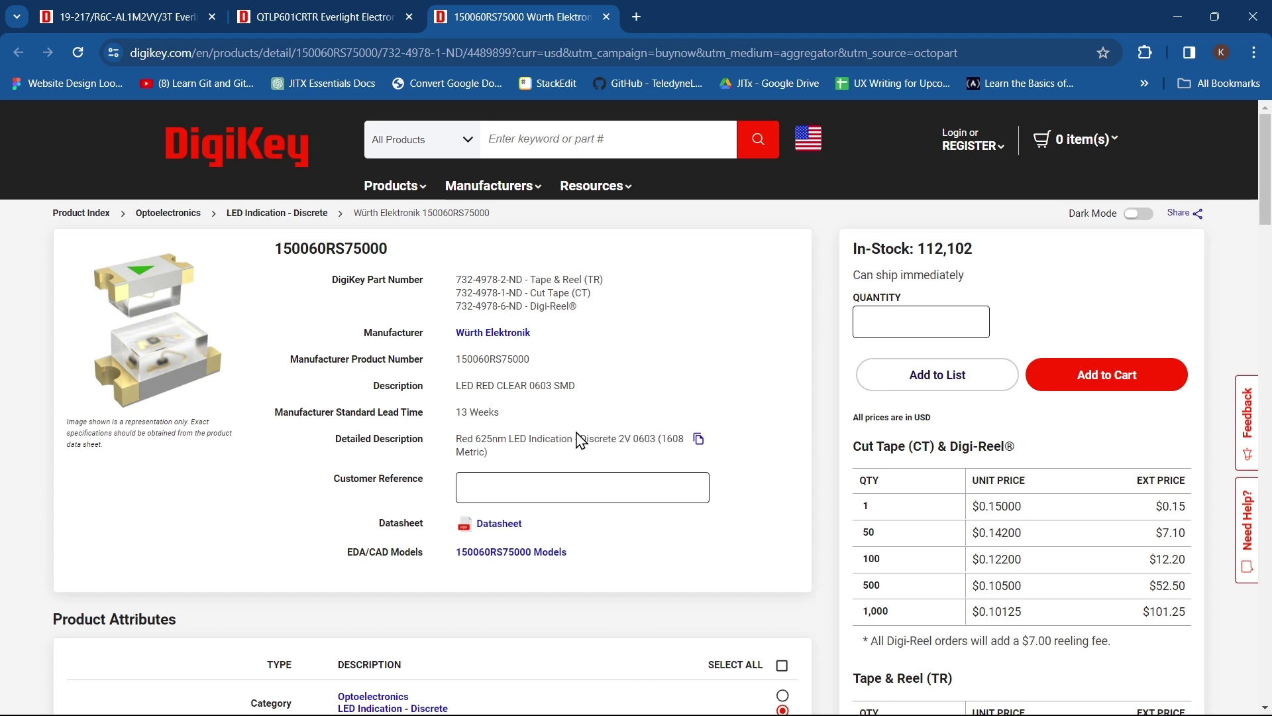
Scroll through the Würth 150060RS75000 DigiKey product page, then return to Altium Designer
scroll(530, 391, down, 1)
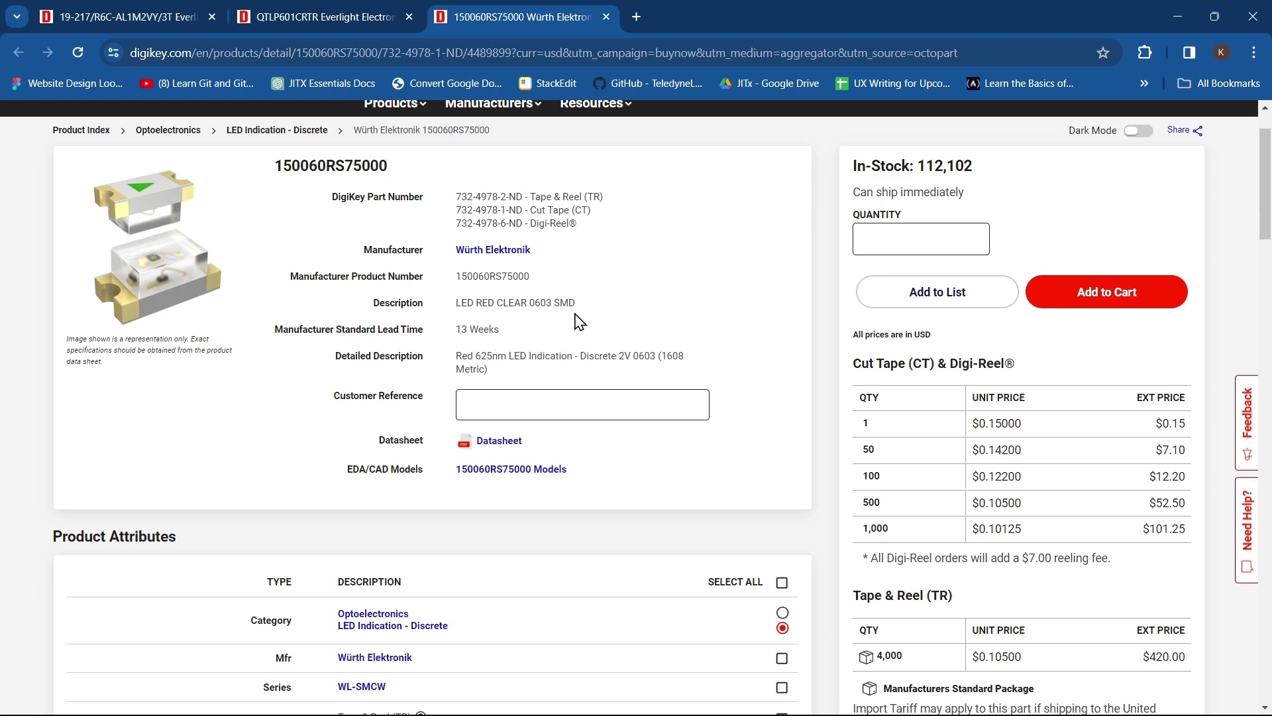
scroll(616, 463, down, 1)
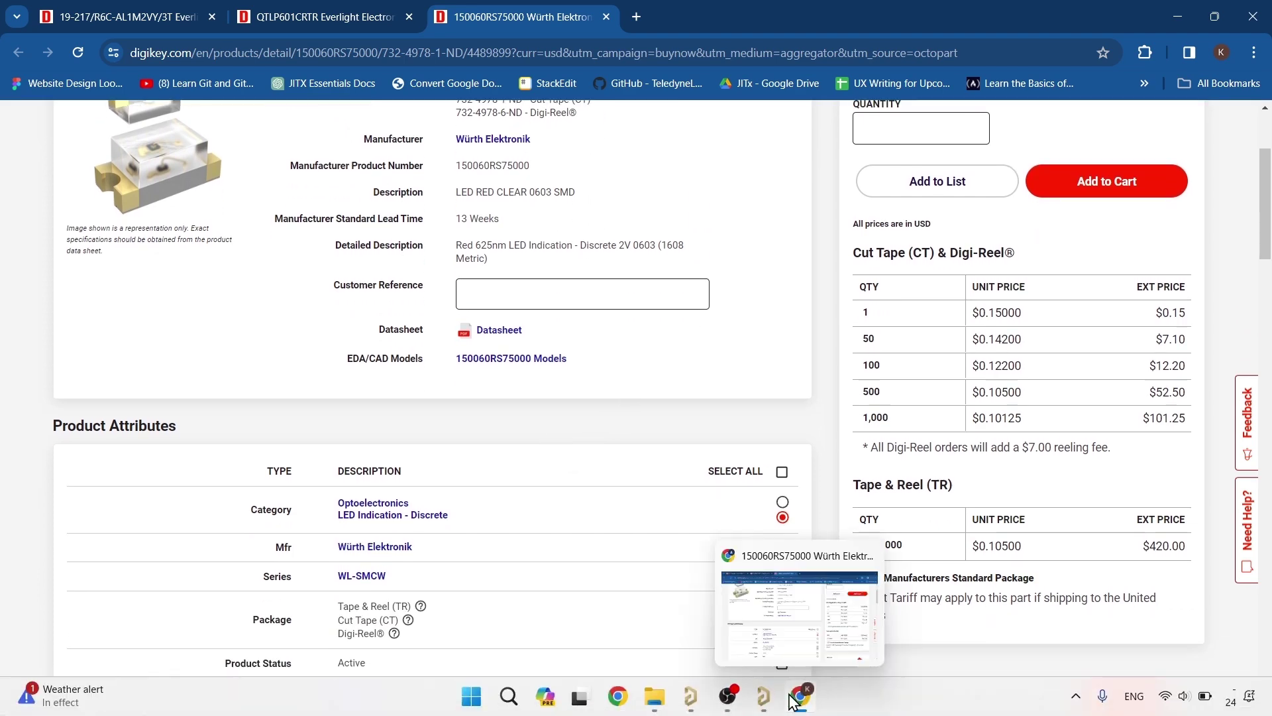
click(763, 696)
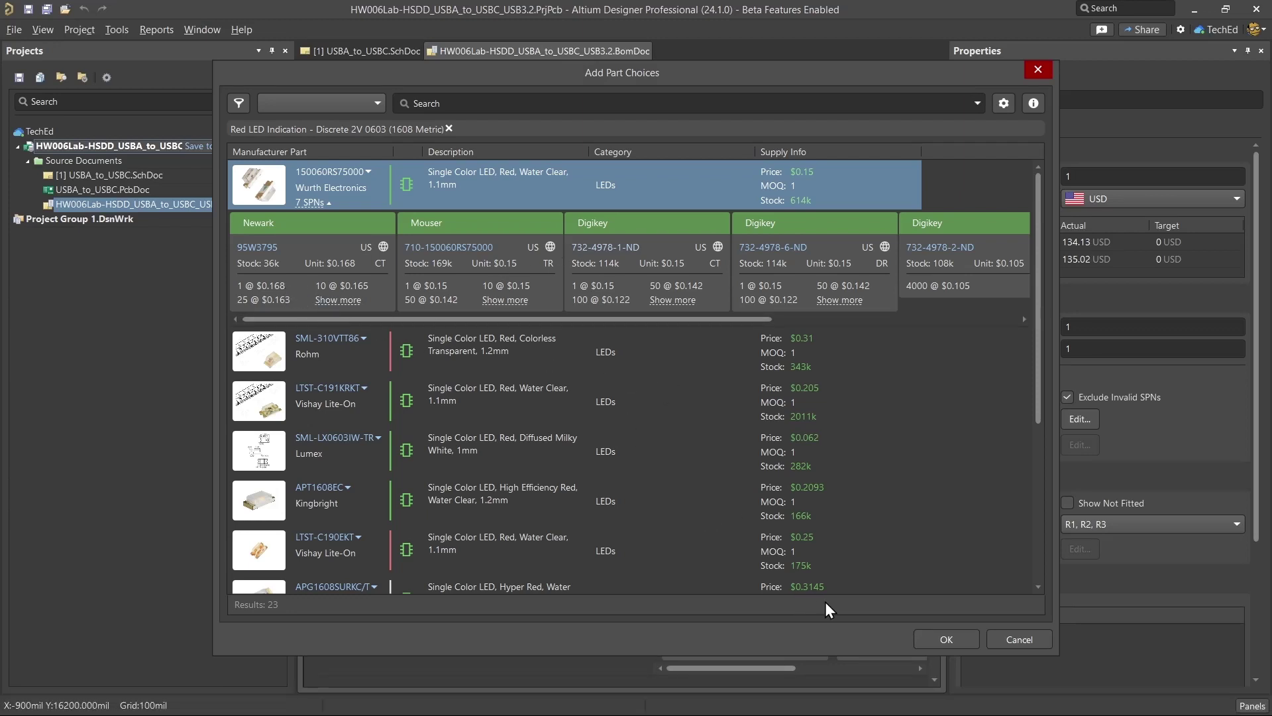
Add the Wurth 150060RS75000 as a part choice, ranking Wurth 5, Multicomp 4, Everlight 3 stars
click(956, 641)
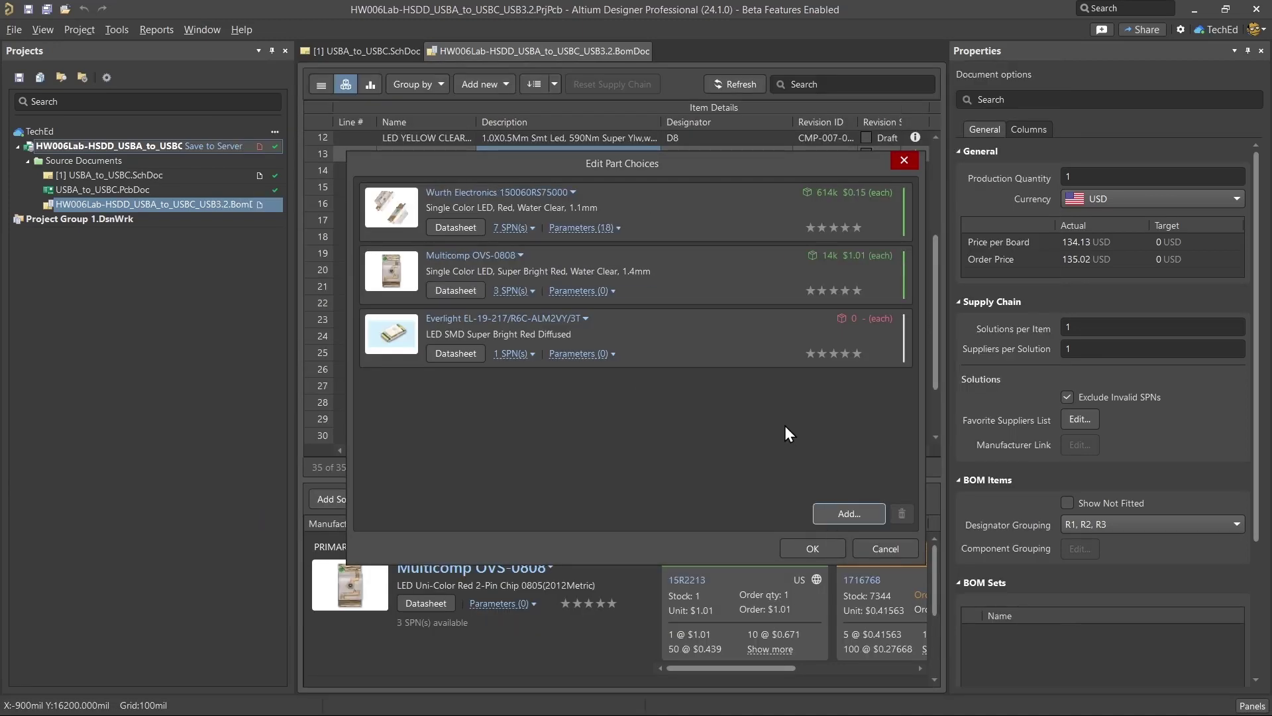
click(858, 229)
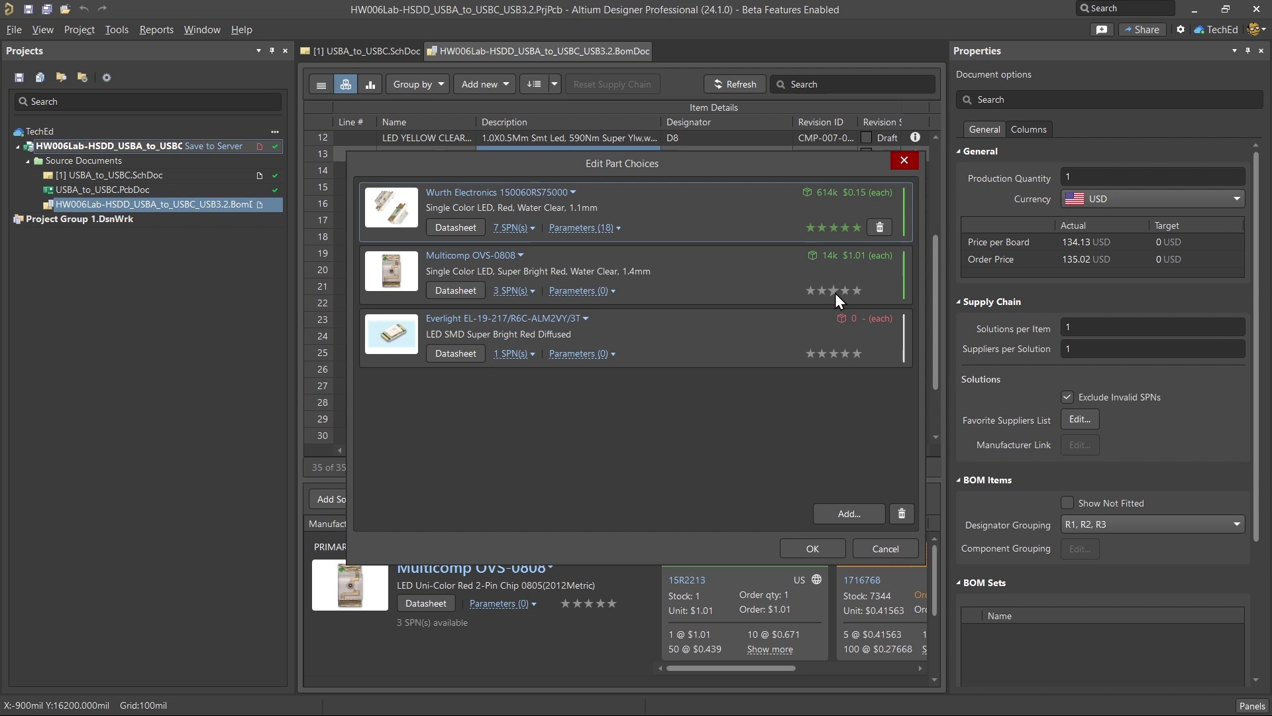
click(835, 355)
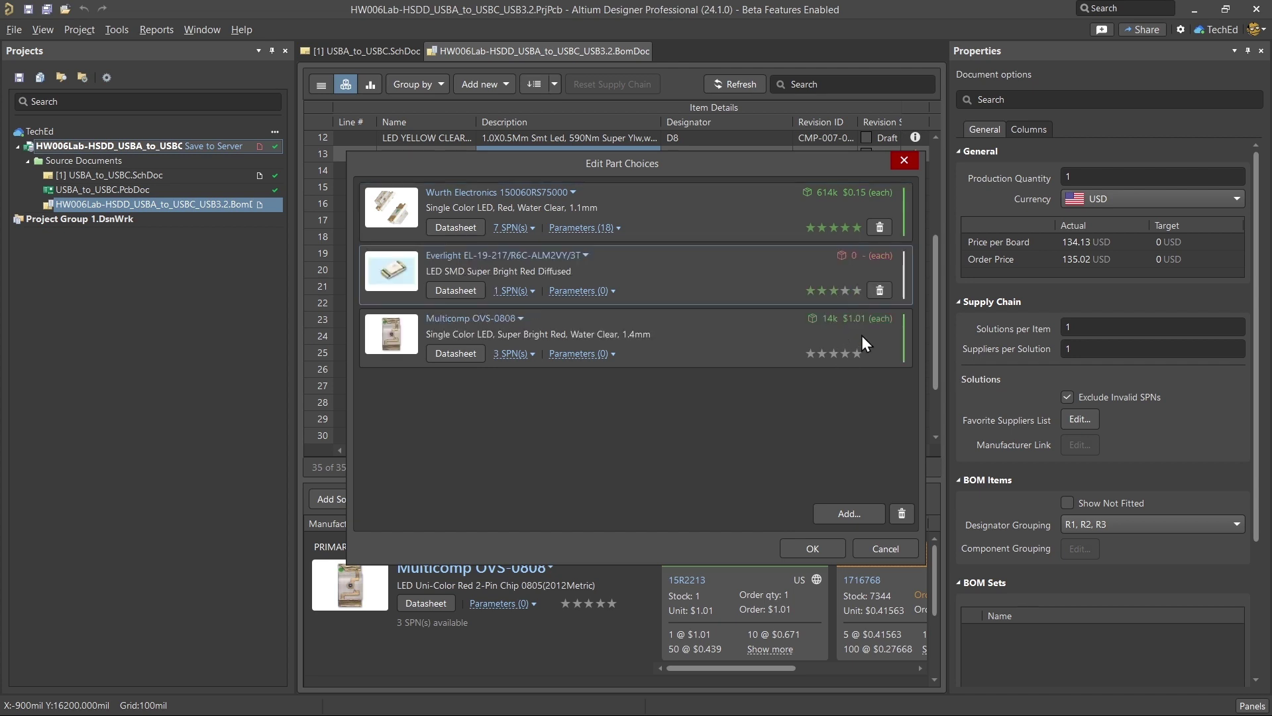
click(844, 353)
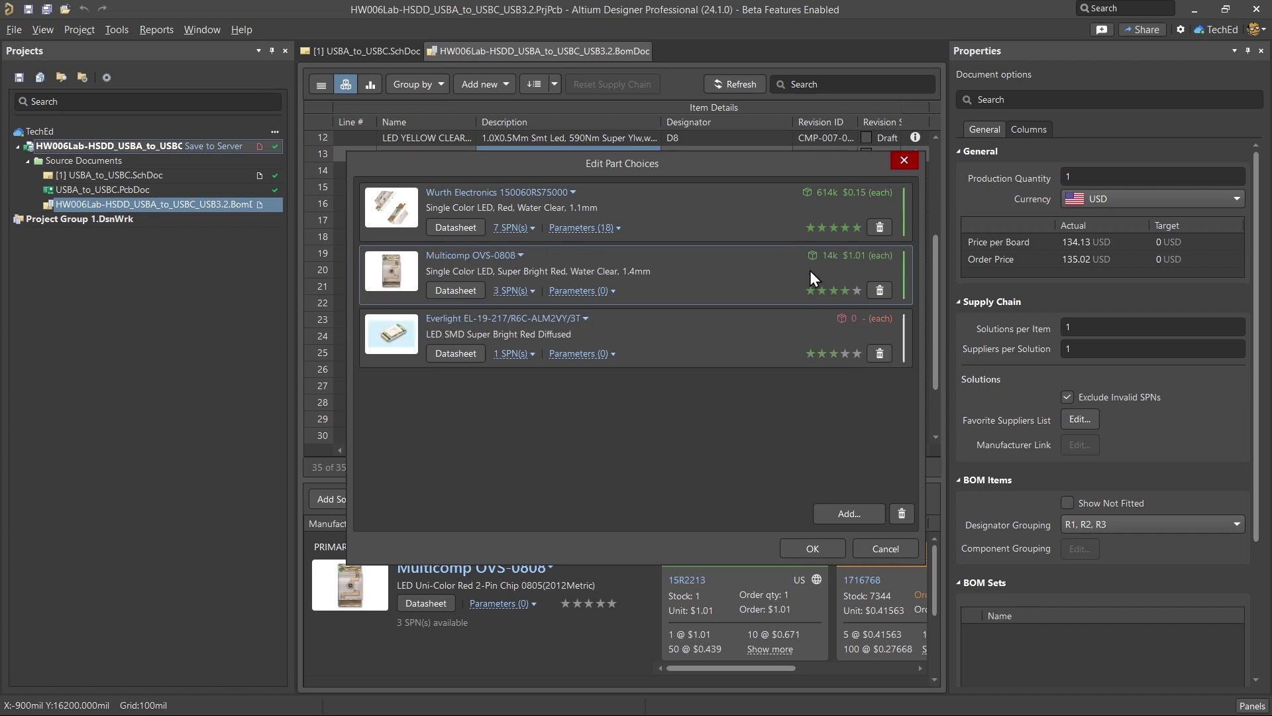
click(823, 549)
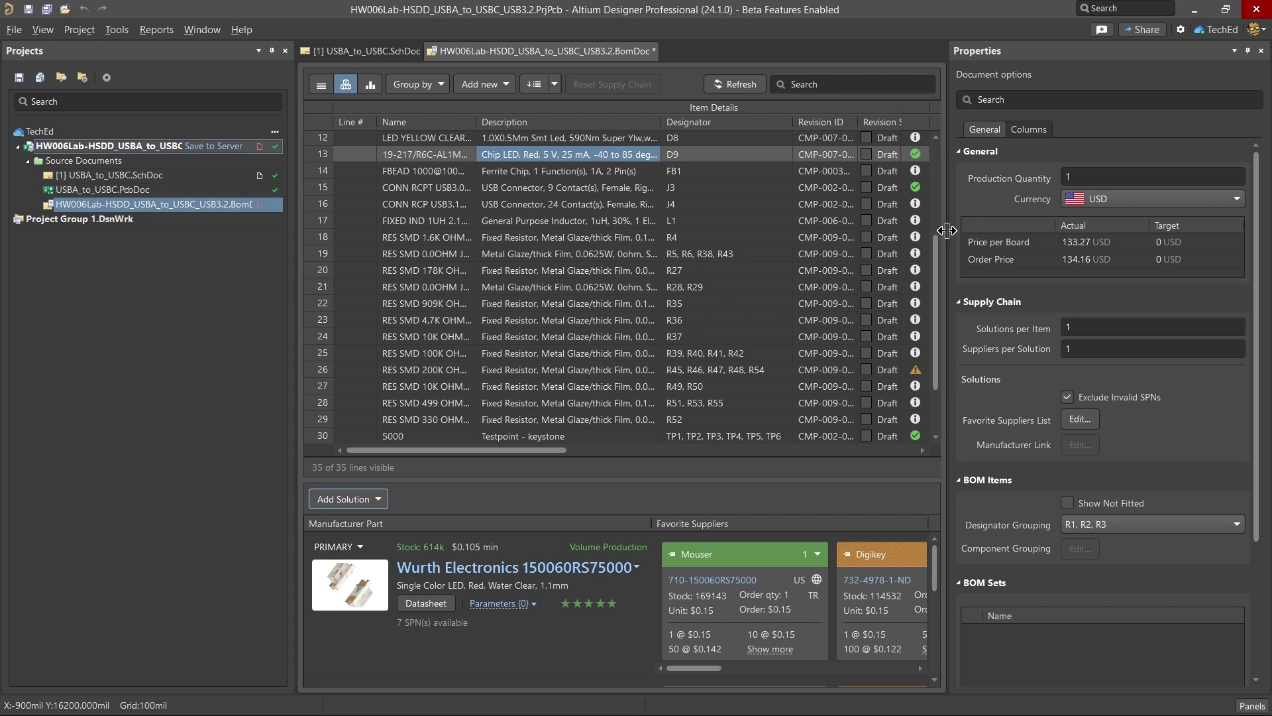
Widen the BOM table by narrowing the Properties panel, then scroll to rows 17–35
drag(946, 230, 1000, 232)
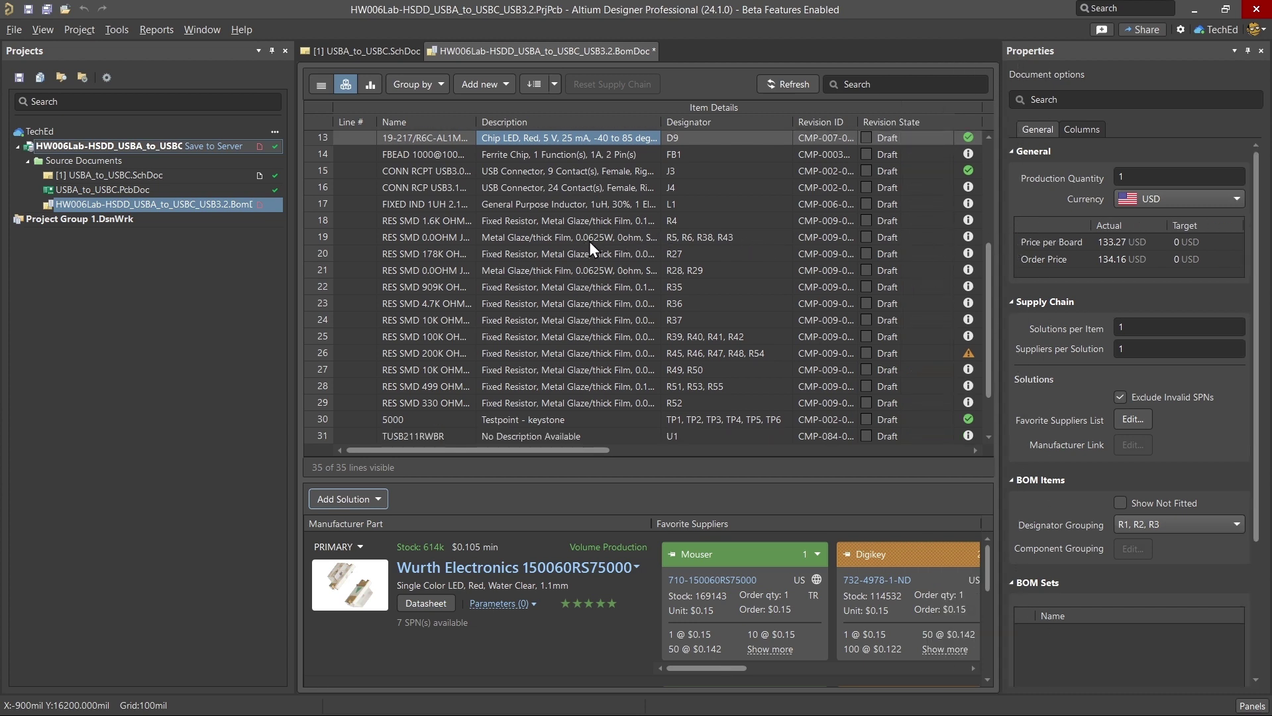
scroll(630, 241, up, 1)
scroll(622, 239, down, 3)
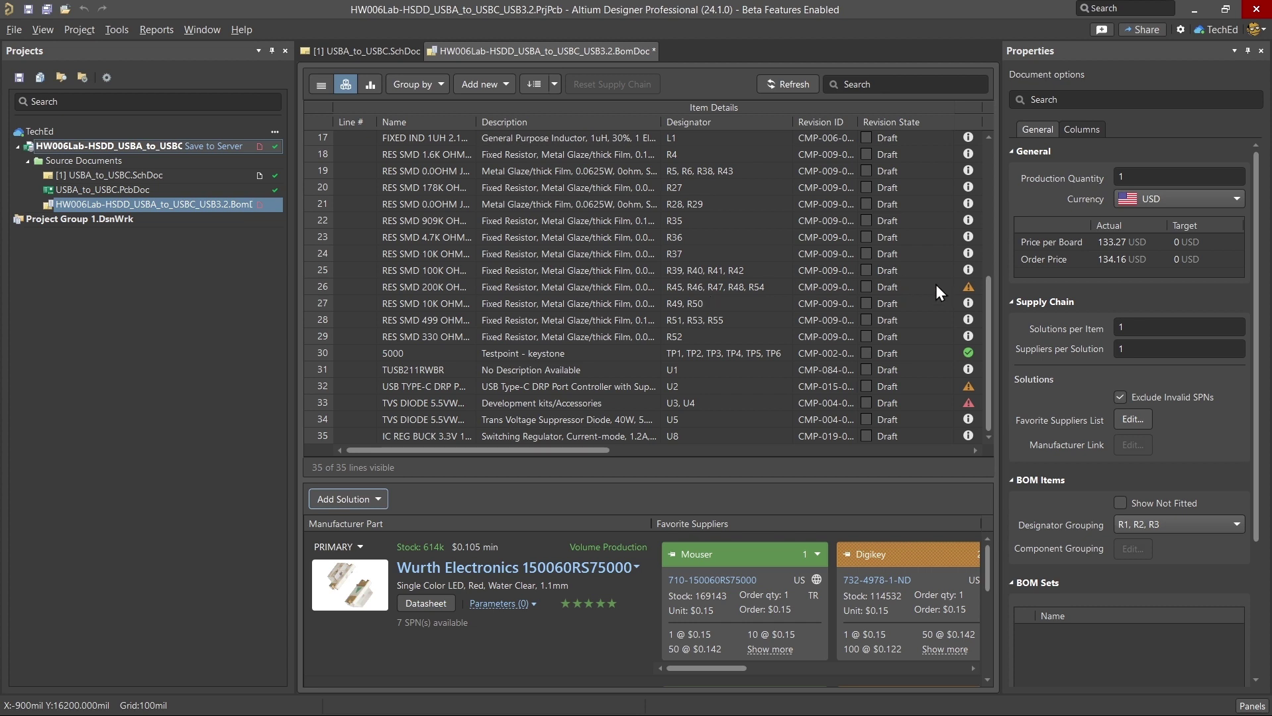
Switch the Panasonic ERJ-1GNF2003C solution for resistors R45–R54 to Not Used, then back to Used
mouse_move(967, 289)
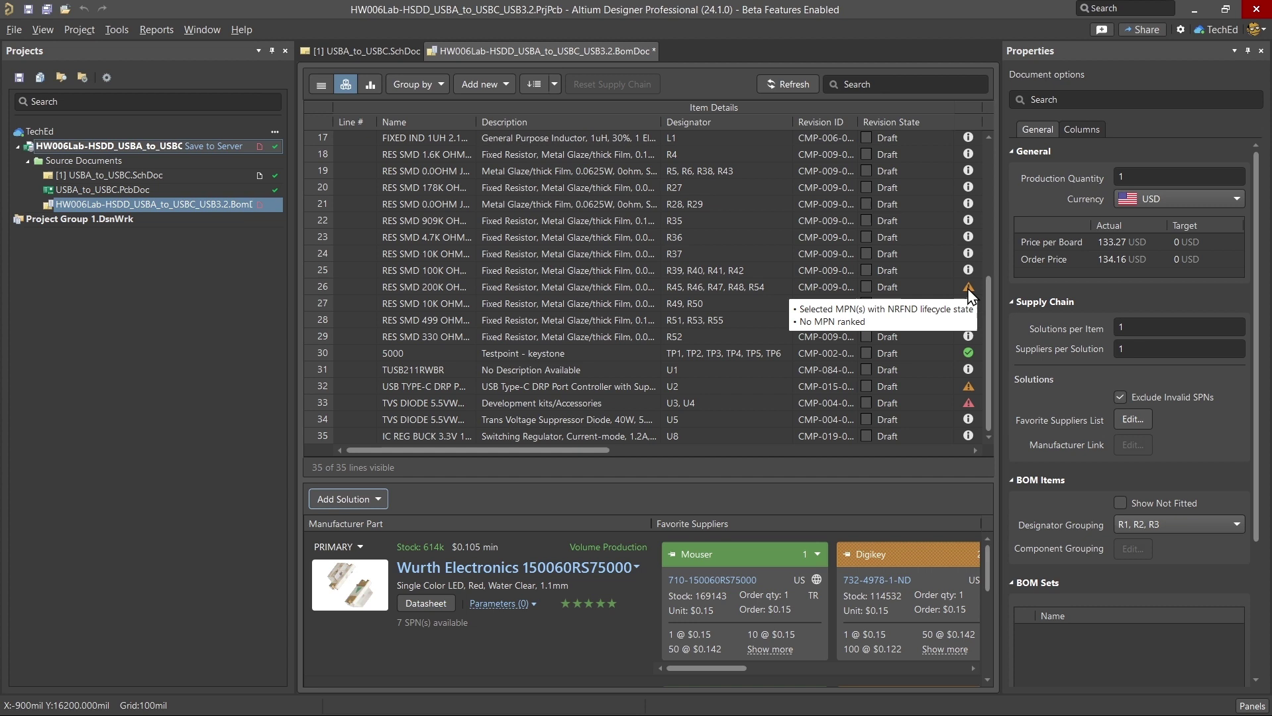
click(738, 286)
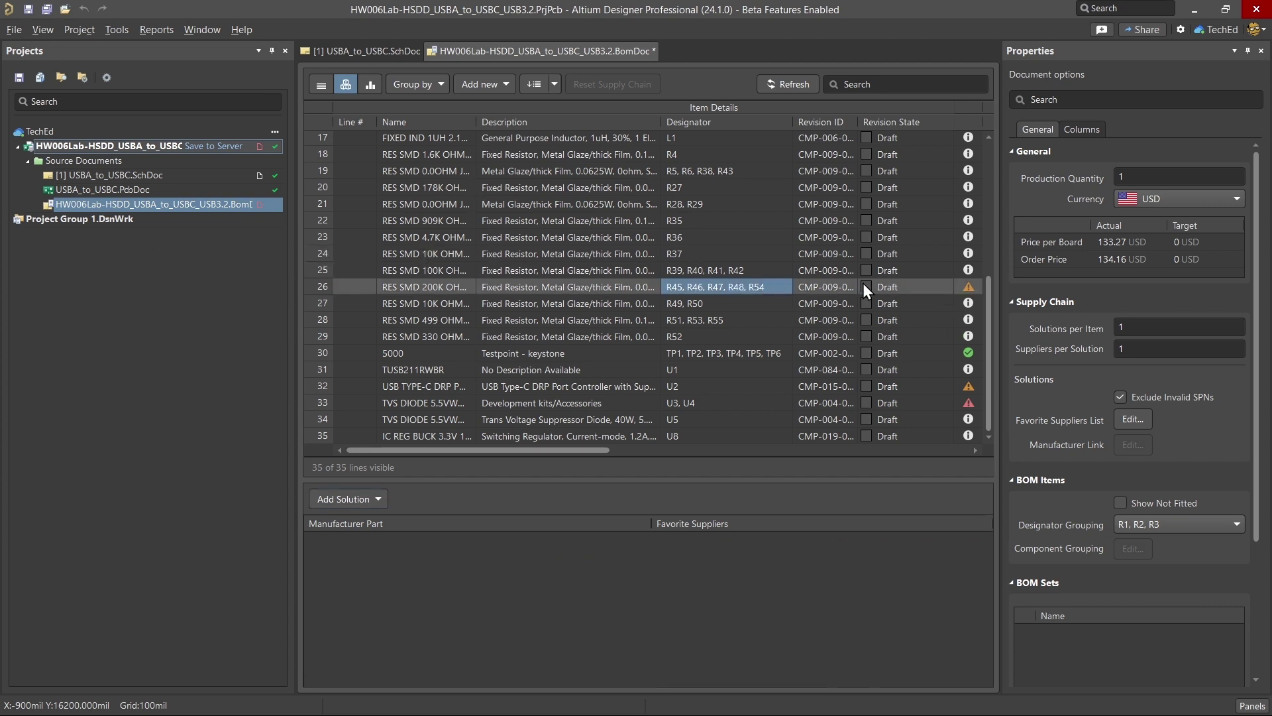
mouse_move(969, 287)
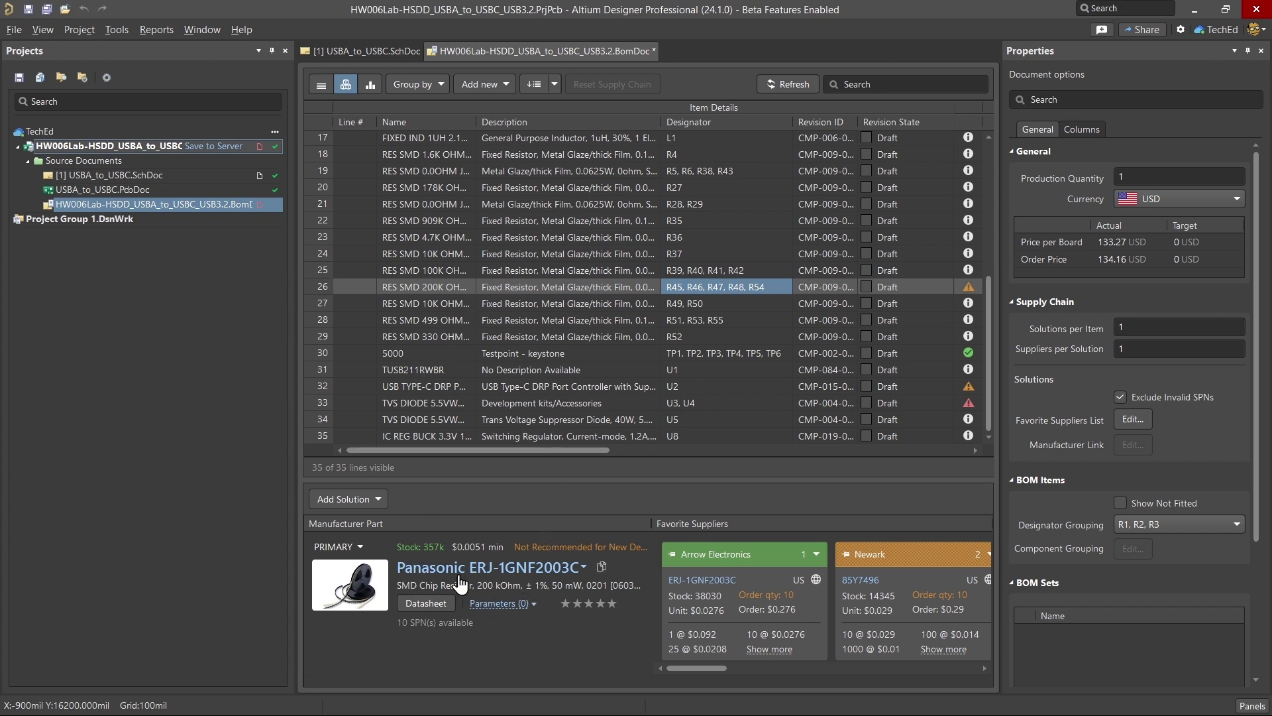
click(359, 548)
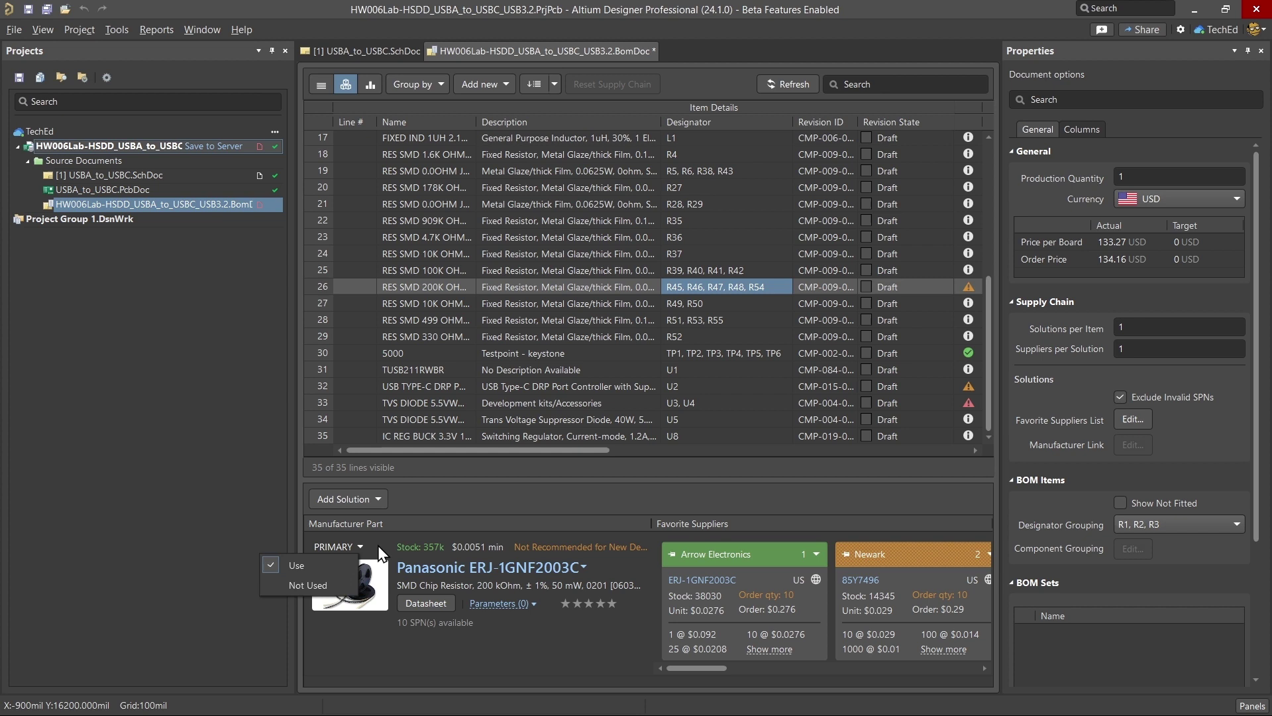
click(317, 581)
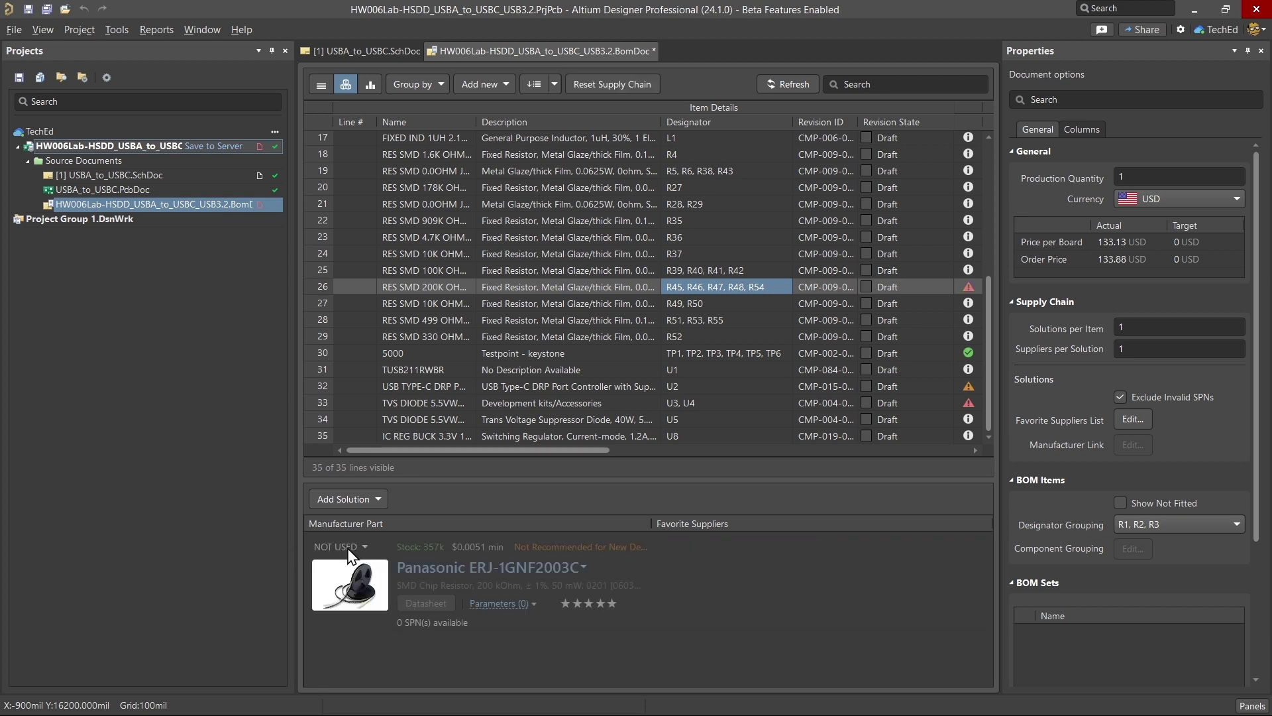
click(353, 547)
click(281, 570)
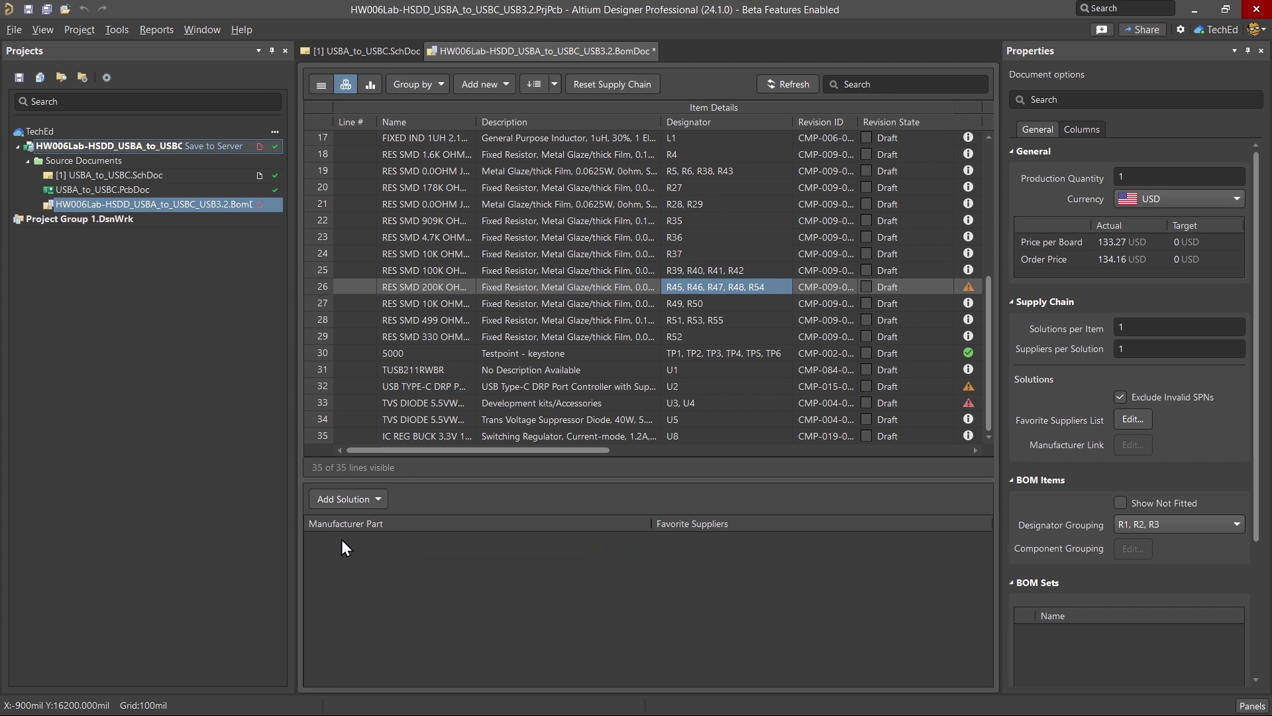
click(347, 498)
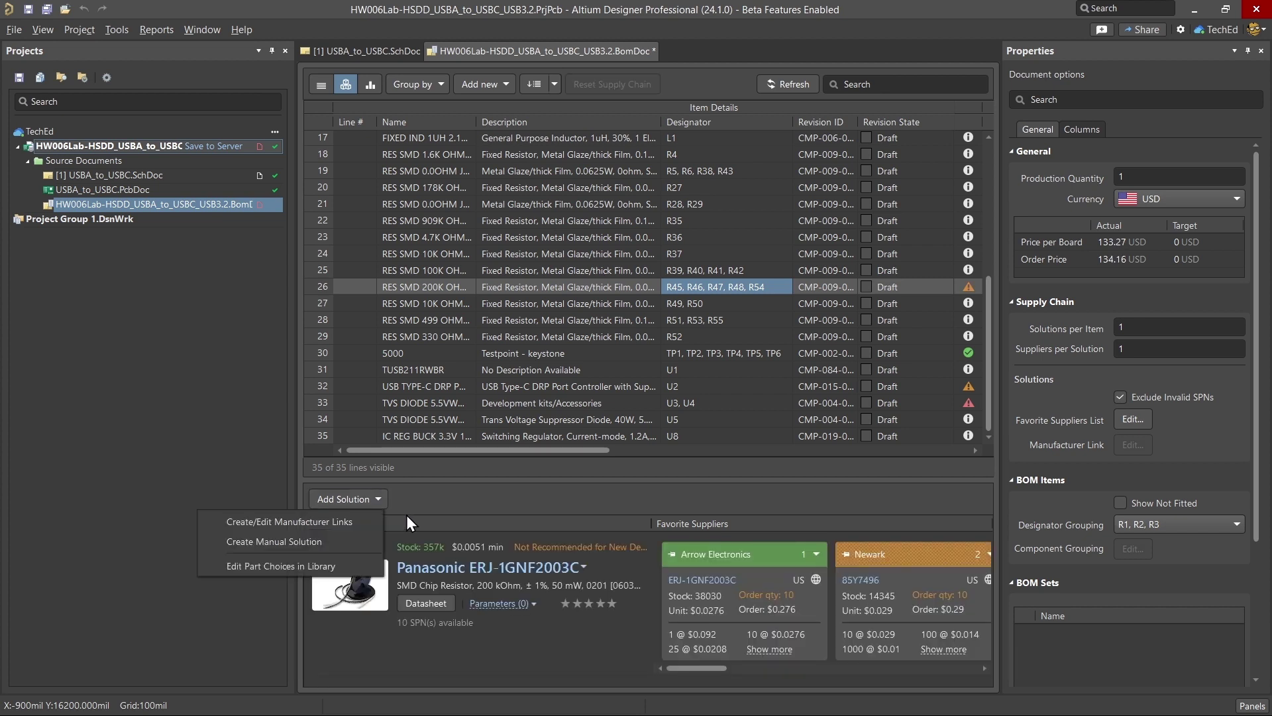
click(295, 542)
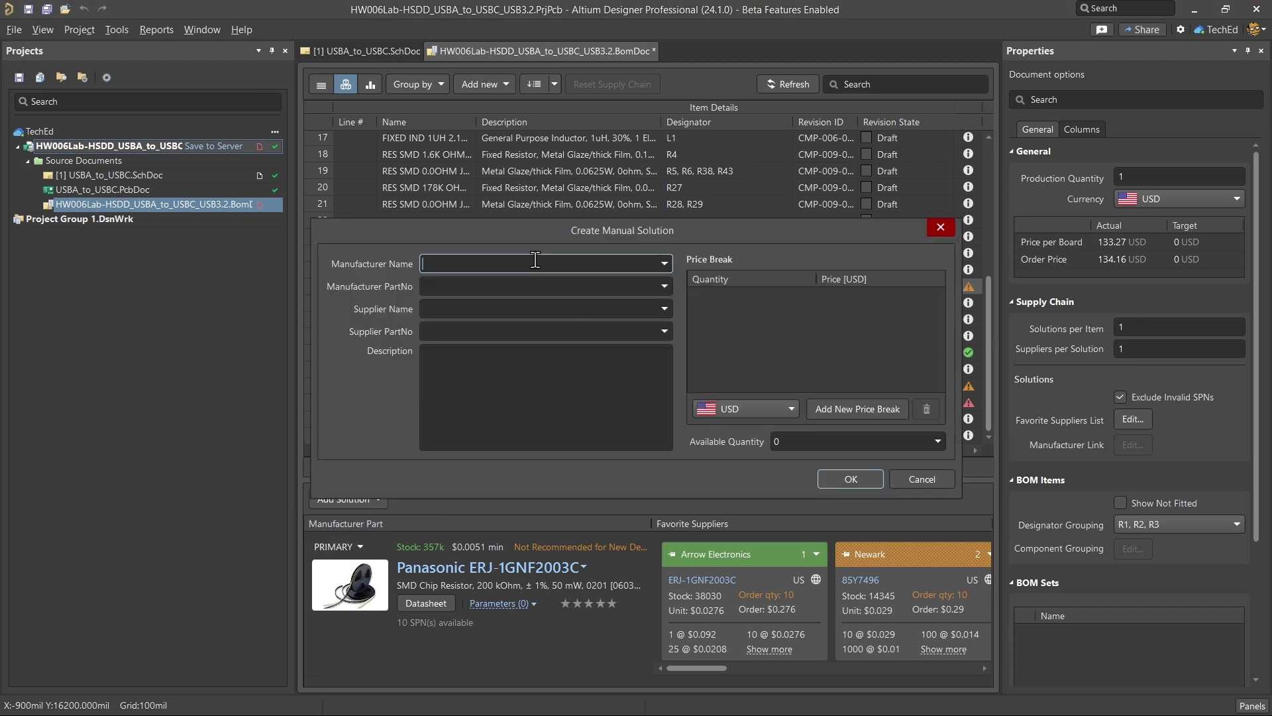
click(510, 310)
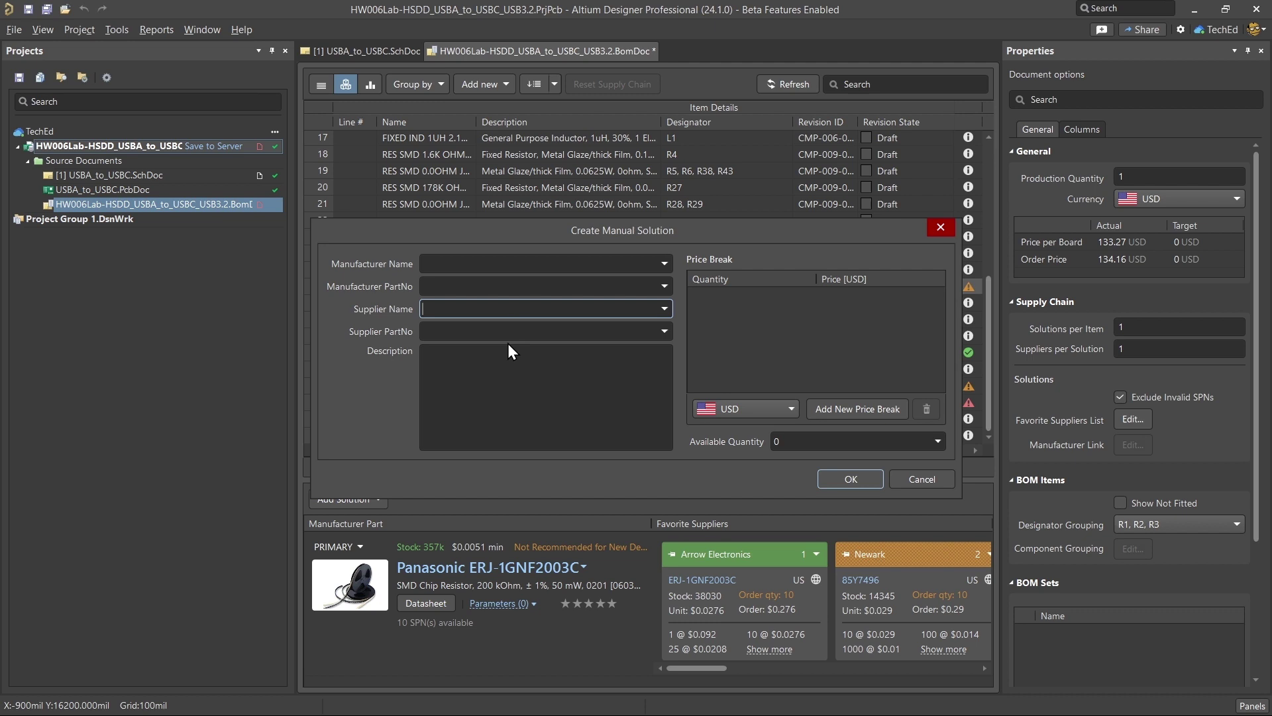
click(485, 375)
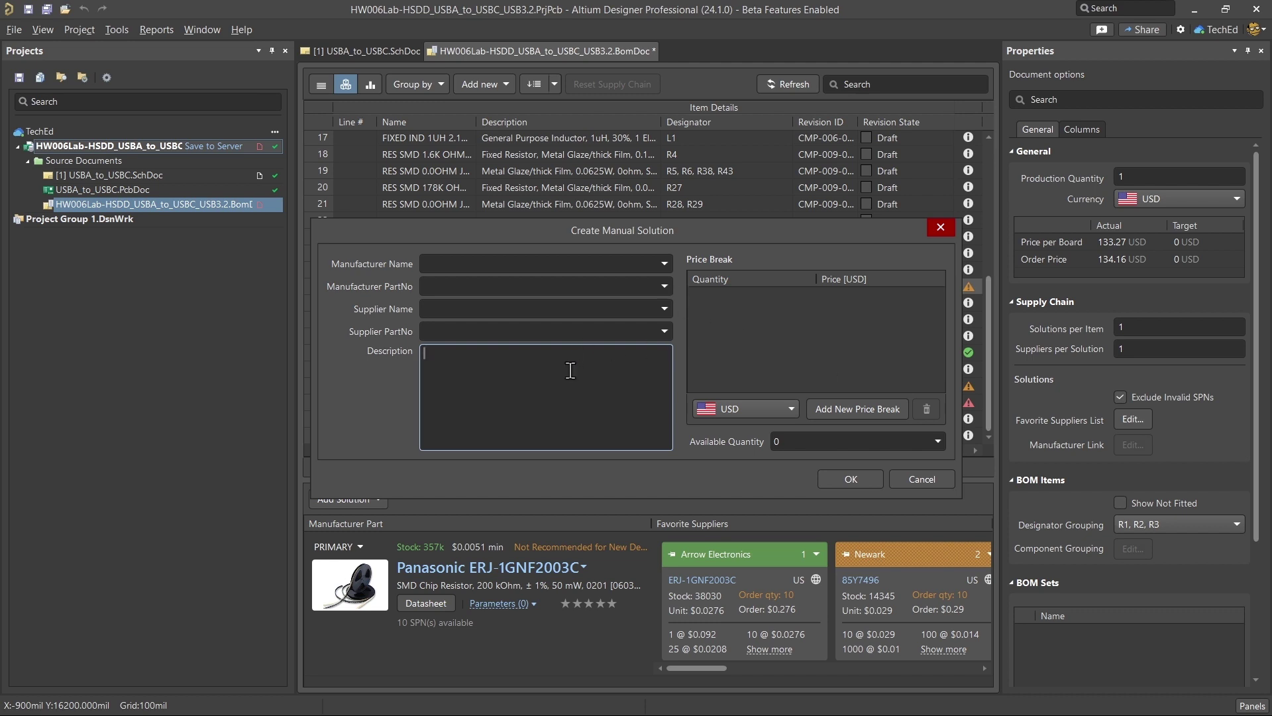
click(909, 475)
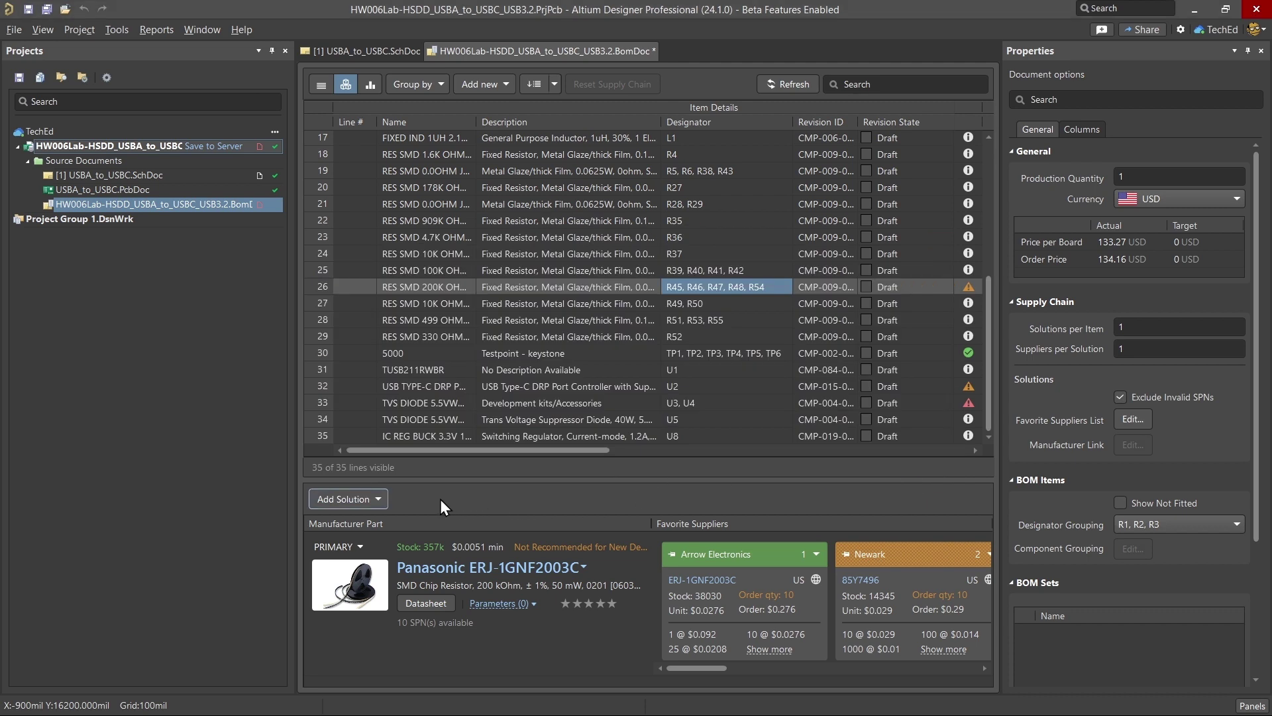
Add Panasonic ERJ-1GNF2003C as the primary part for the 200k resistors R45–R48 and R54
click(379, 497)
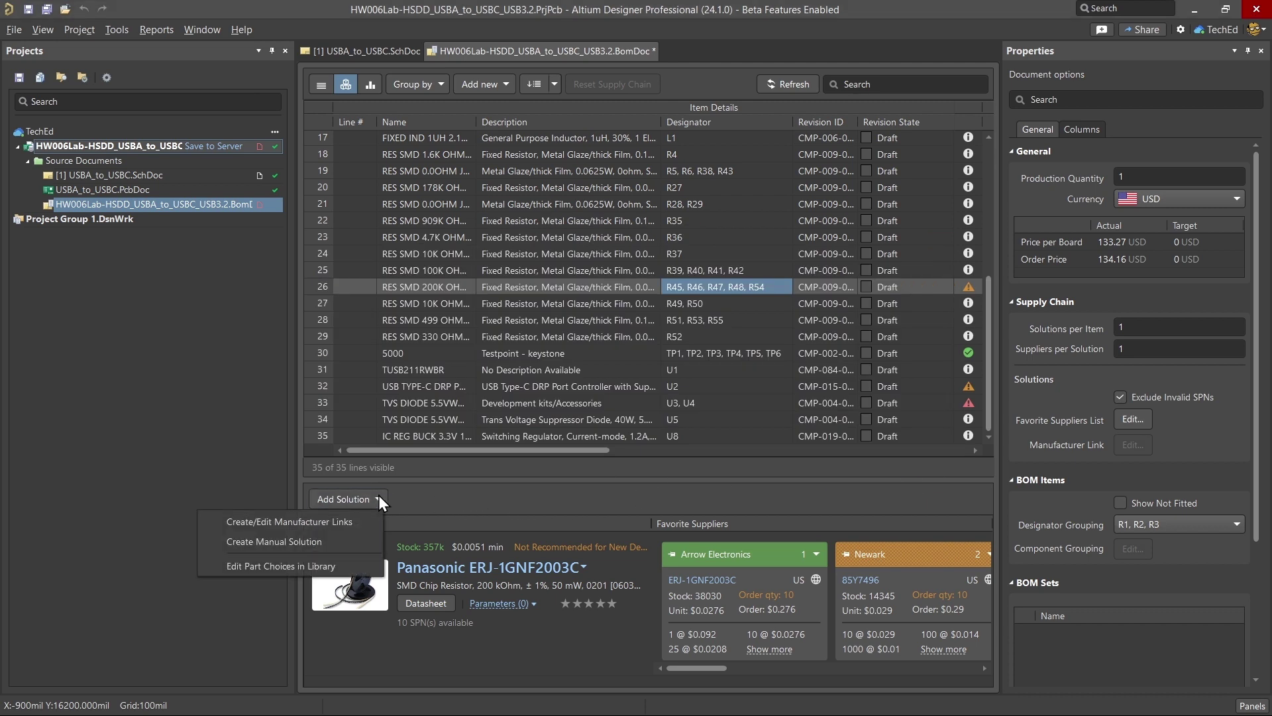
click(297, 523)
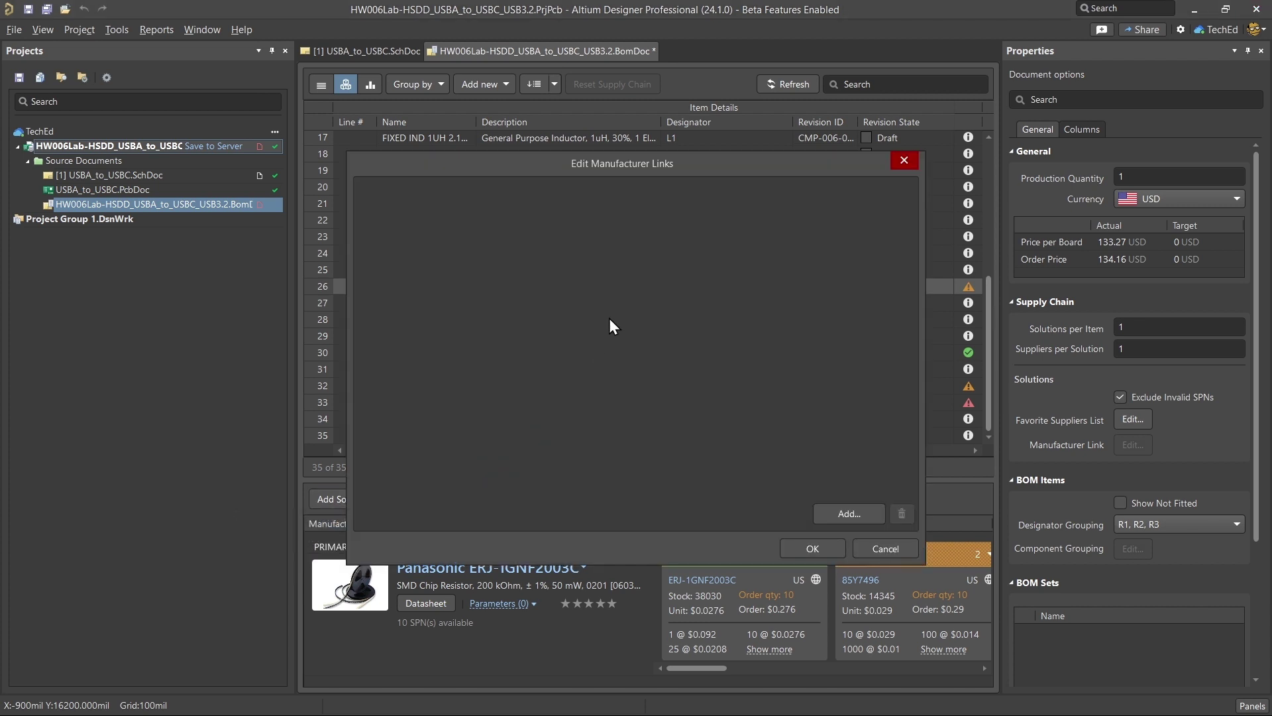
click(849, 515)
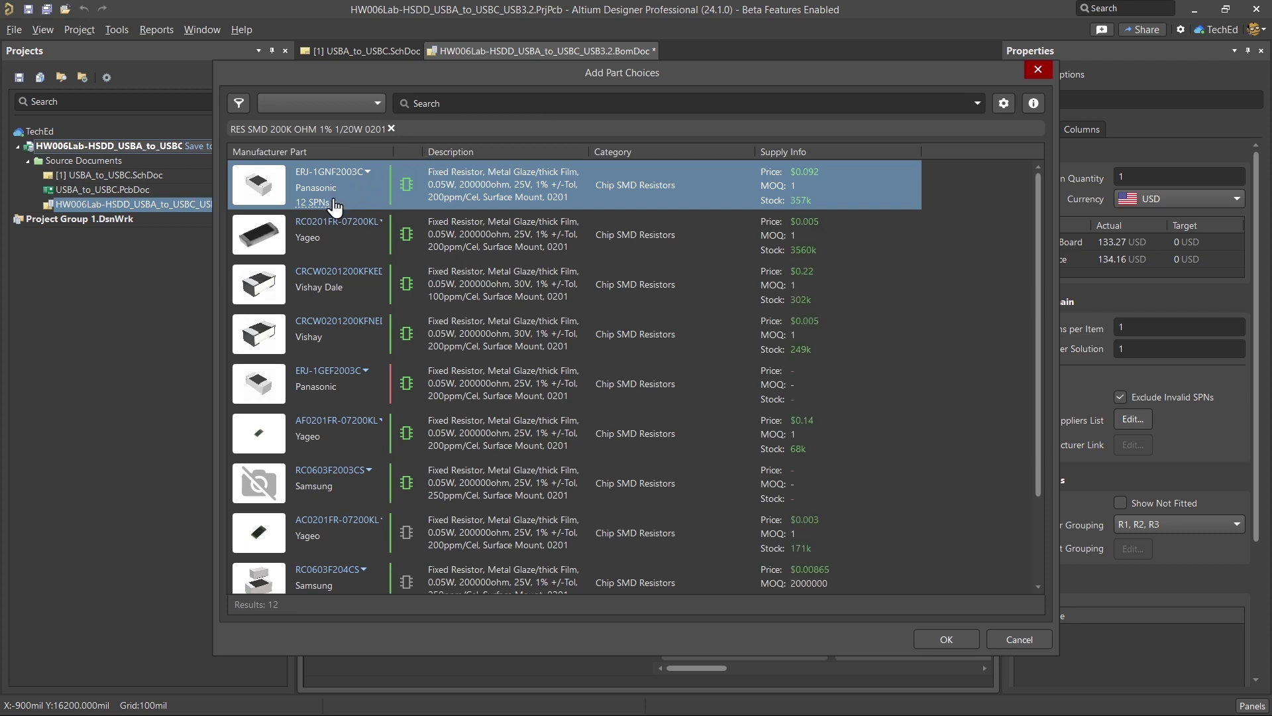
click(328, 202)
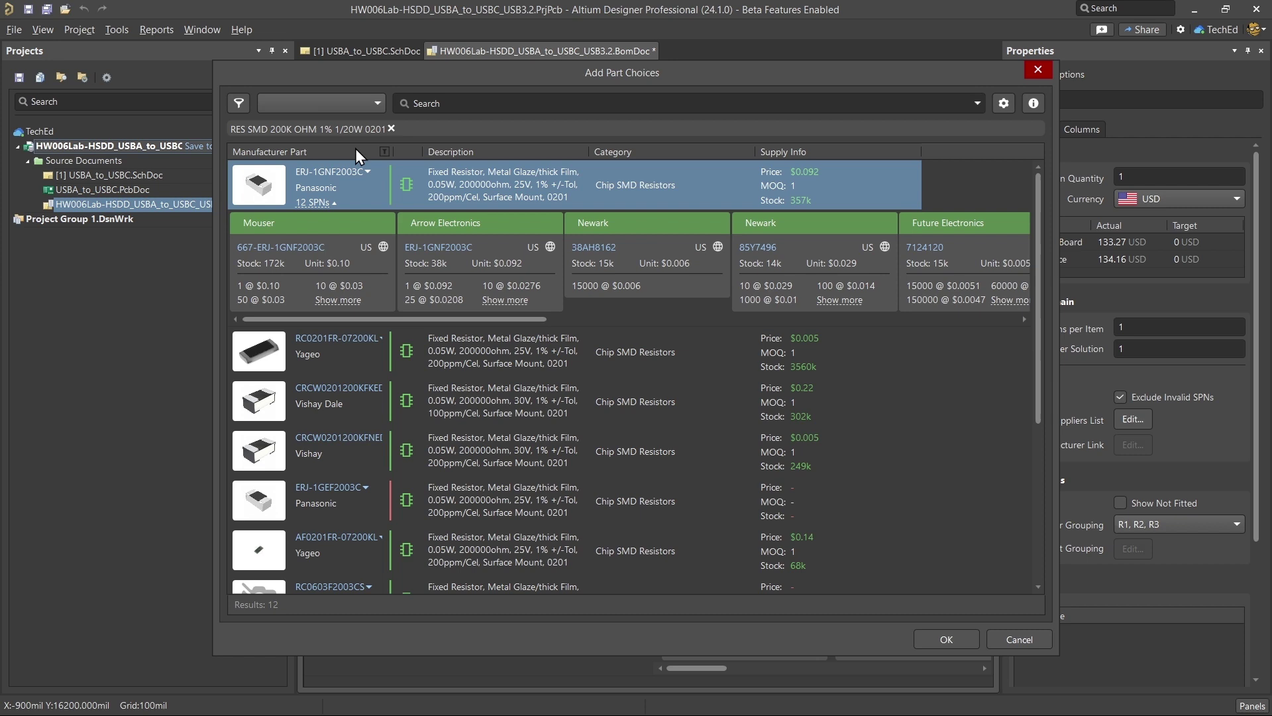
click(239, 102)
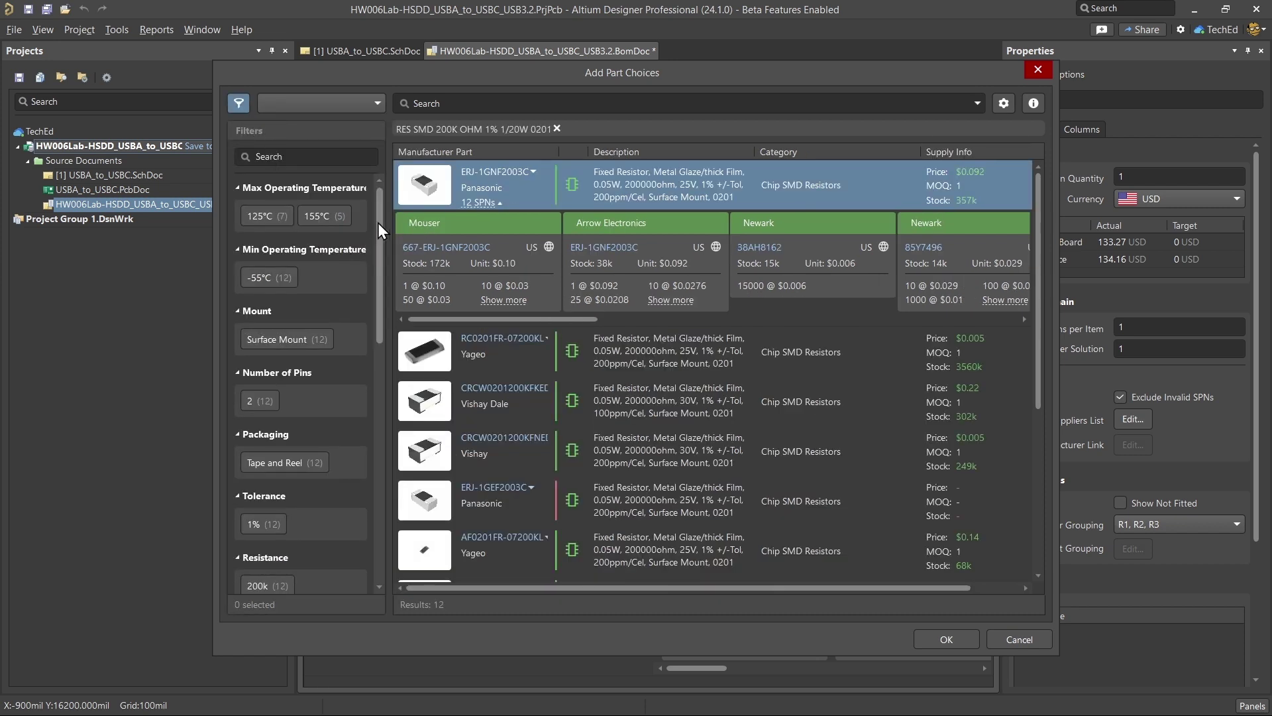
mouse_move(378, 223)
mouse_down()
mouse_move(378, 416)
mouse_move(388, 244)
mouse_up()
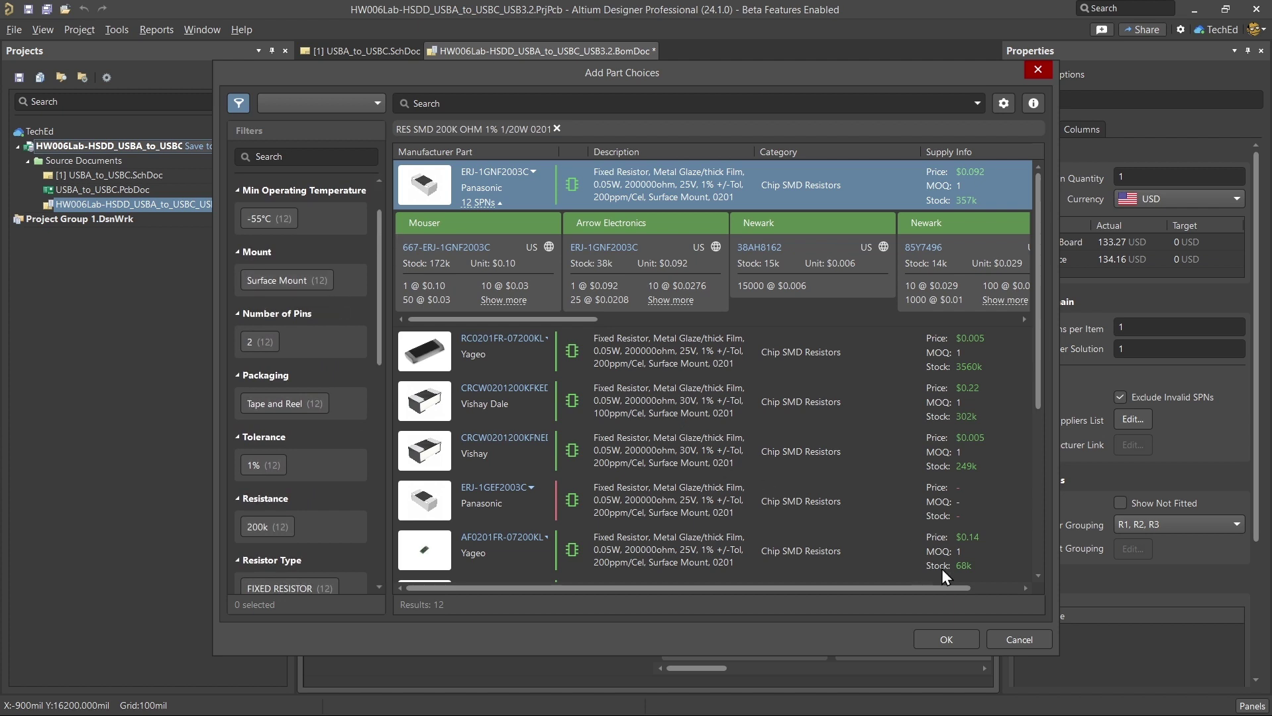
key(Return)
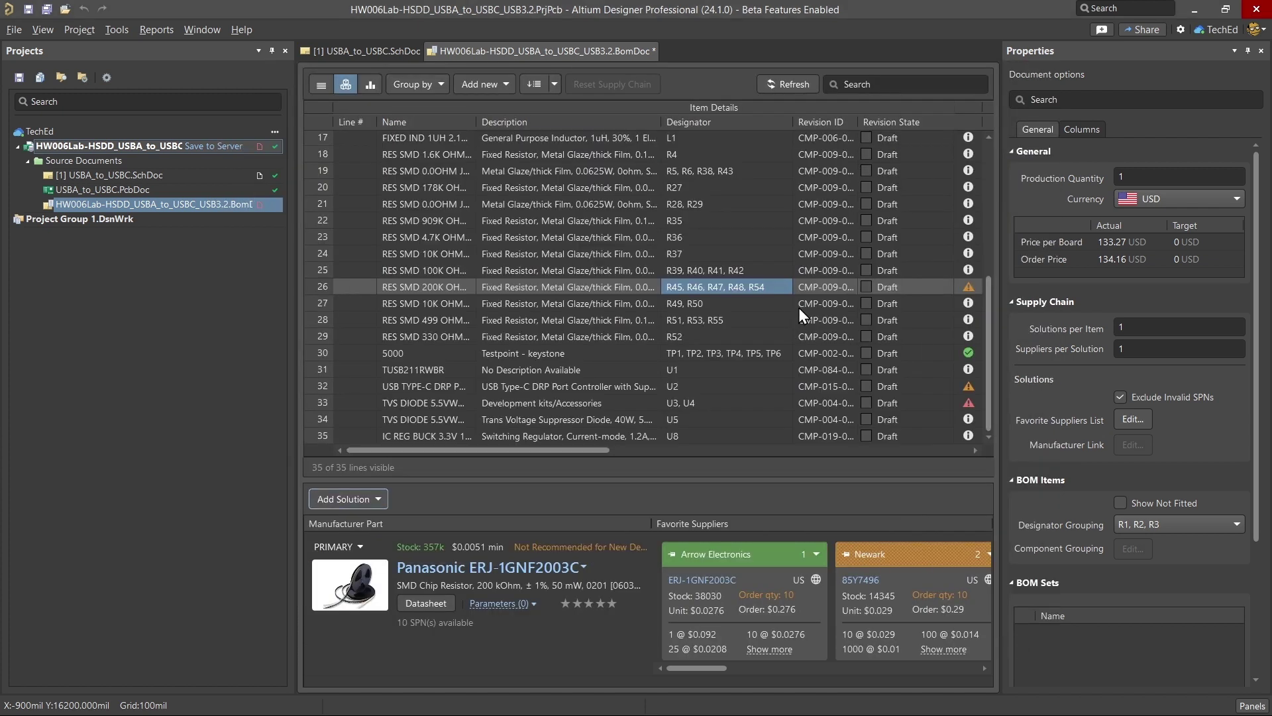
Rate ERJ-1GNF2003C five stars and review line 26's Arrow Electronics pricing at $0.0276
click(612, 603)
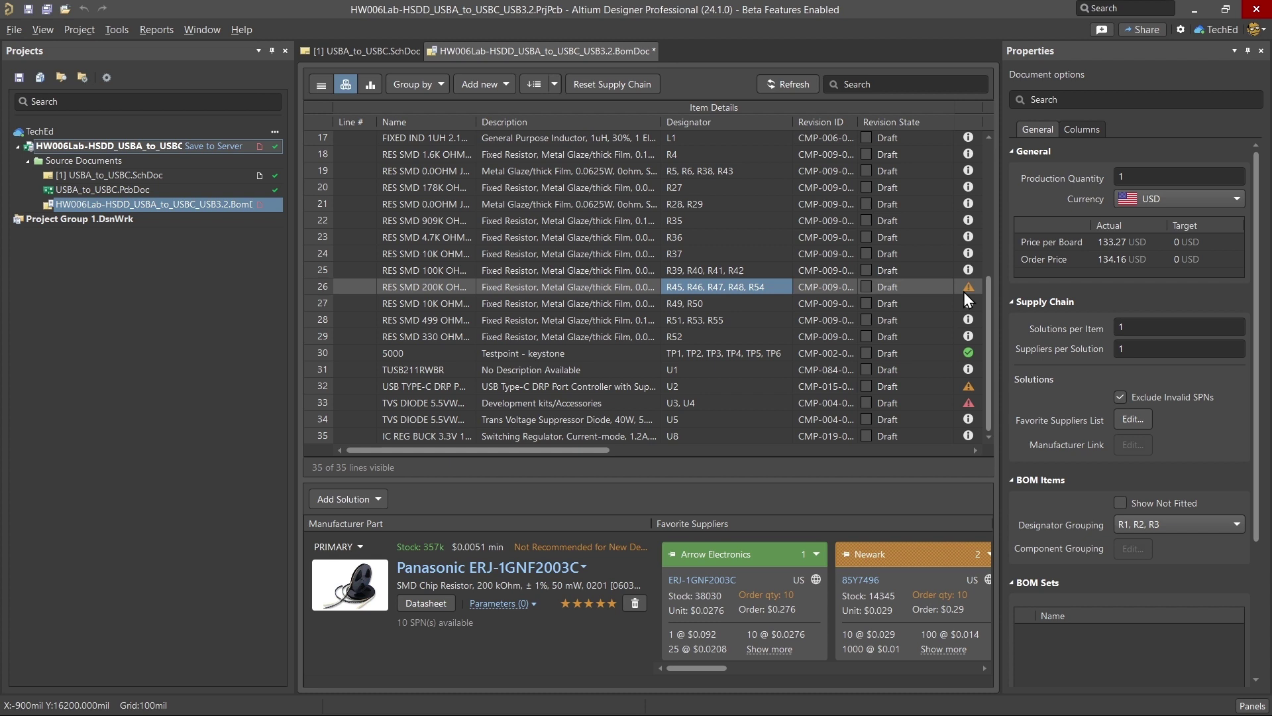
click(868, 287)
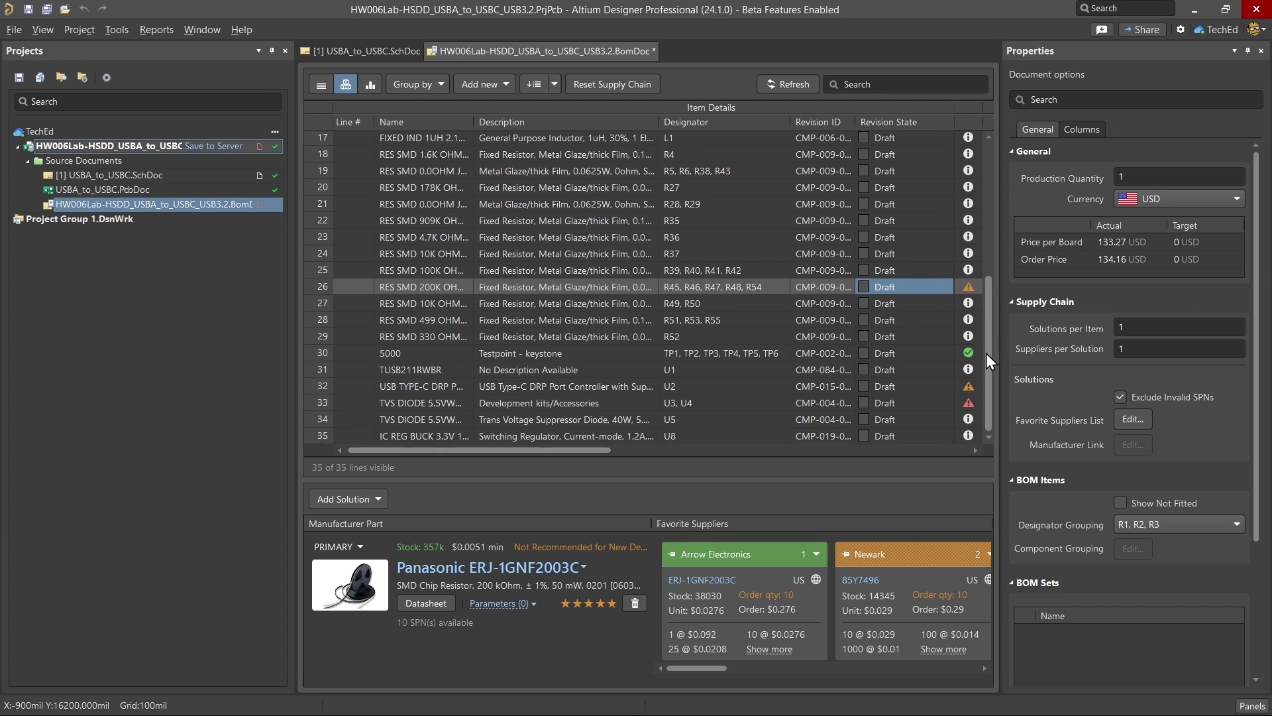
mouse_move(985, 353)
mouse_down()
mouse_move(1003, 189)
mouse_move(1003, 363)
mouse_up()
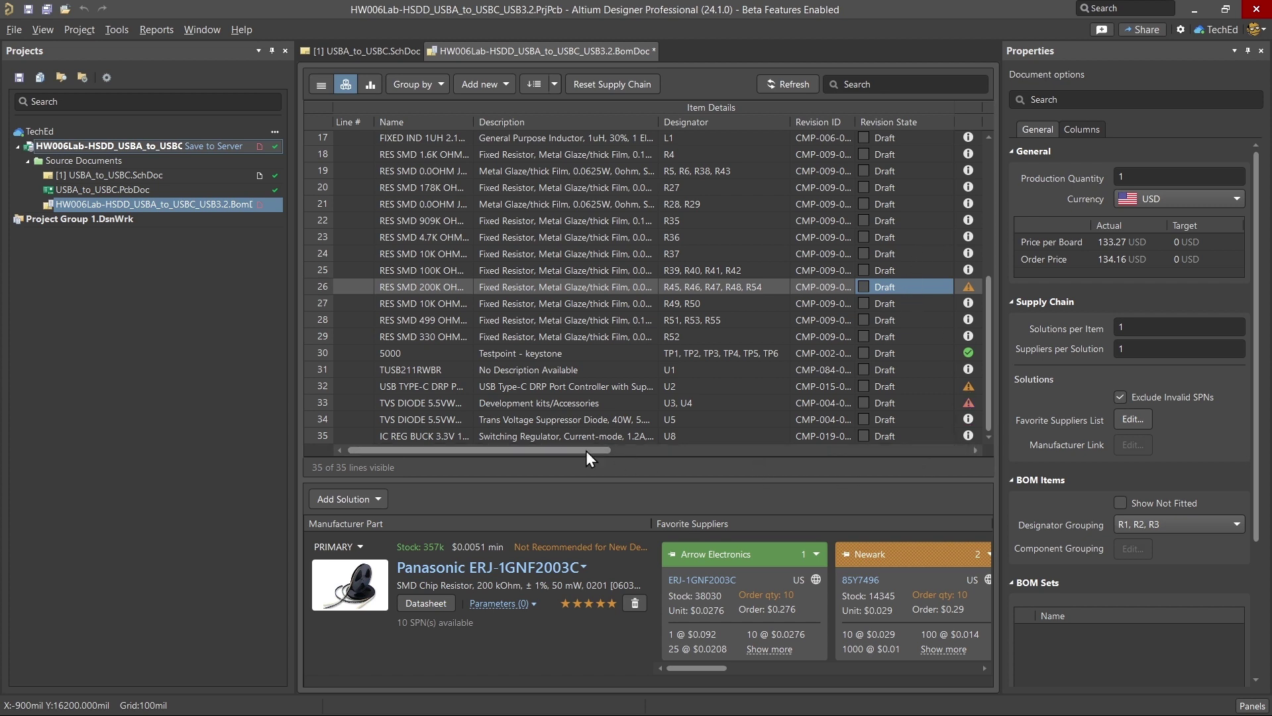
drag(586, 451, 958, 446)
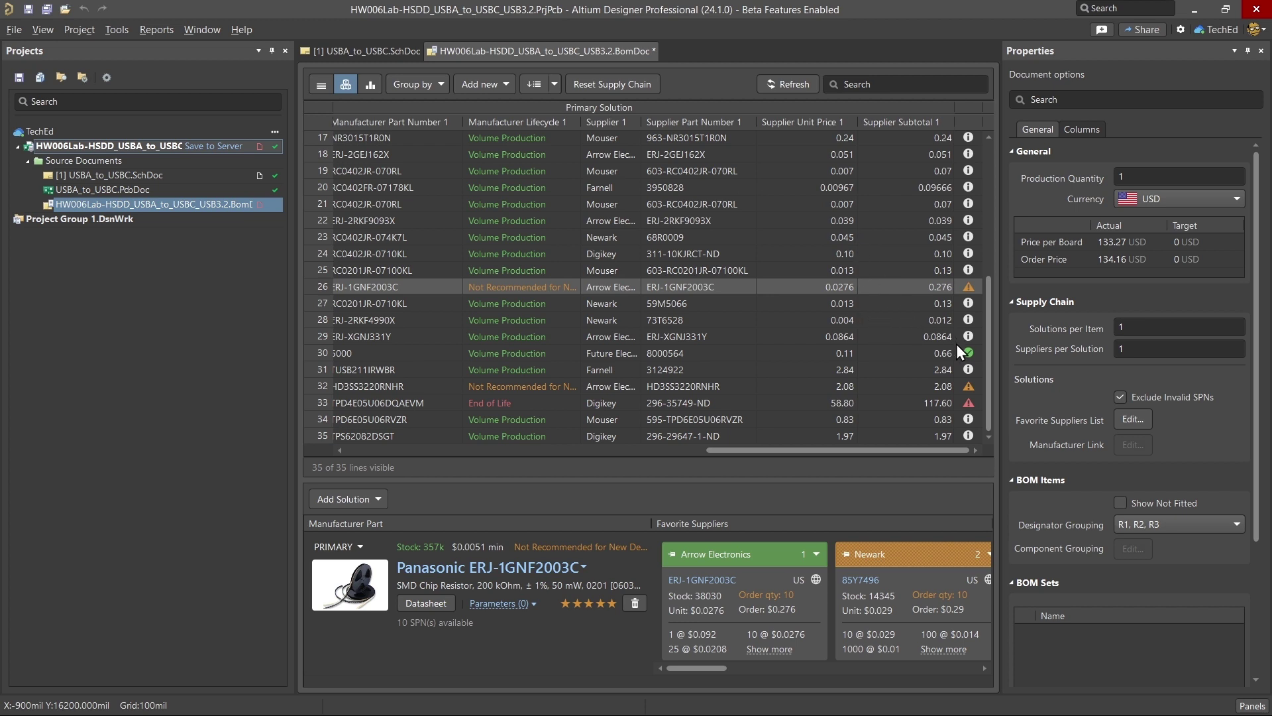
Scroll the BOM grid and check the panels list, leaving it unchanged
drag(987, 373, 988, 403)
drag(900, 450, 931, 443)
click(1252, 705)
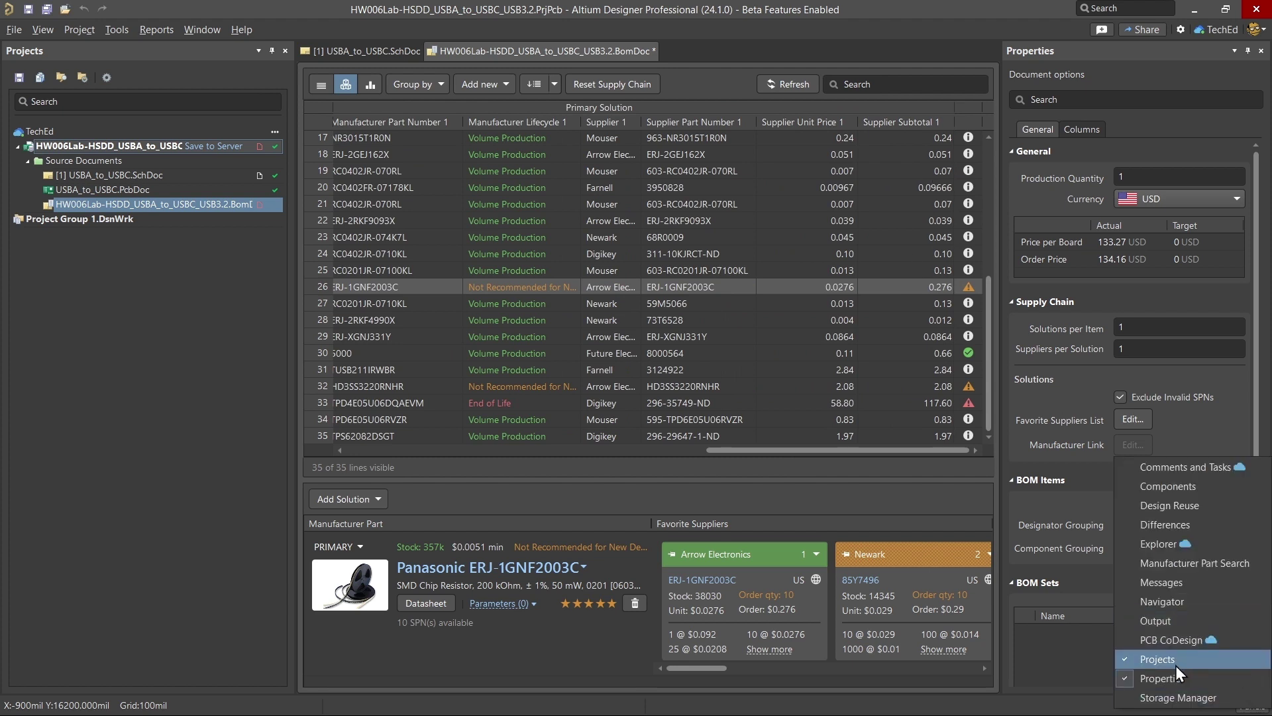
click(1138, 420)
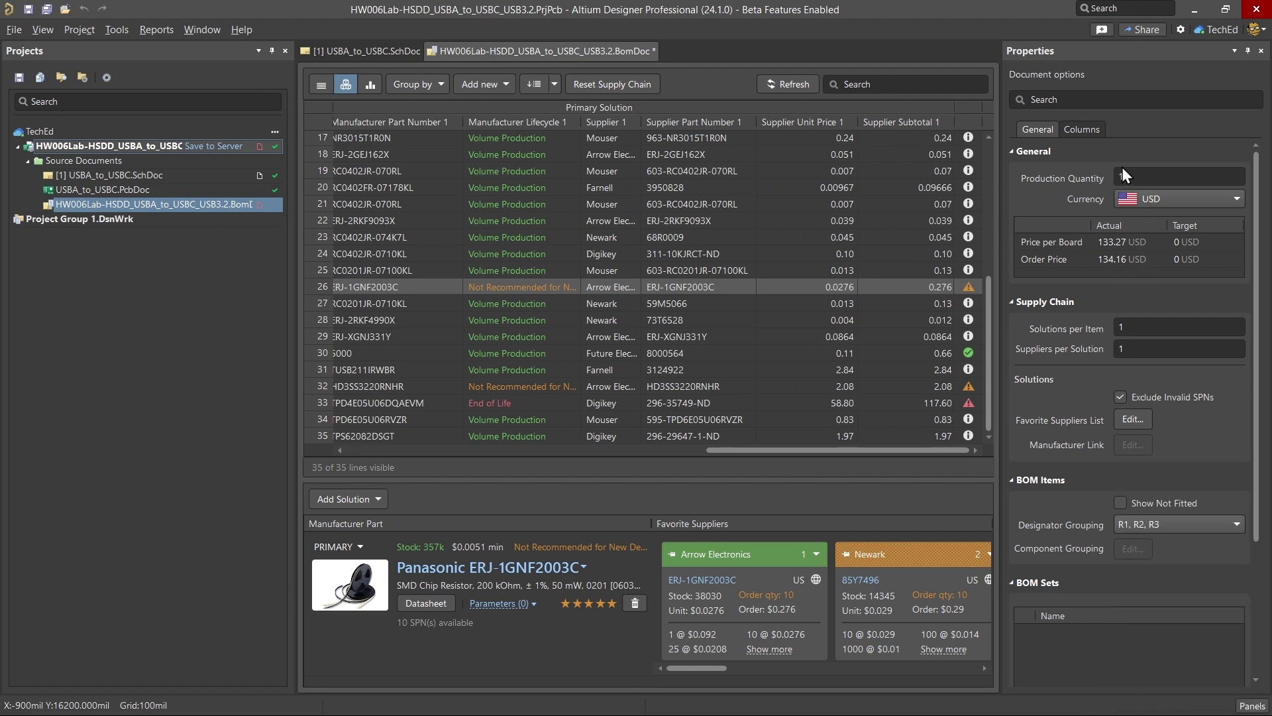
Show the RoHS column in the BOM, hide it again, and browse the column list
click(1023, 189)
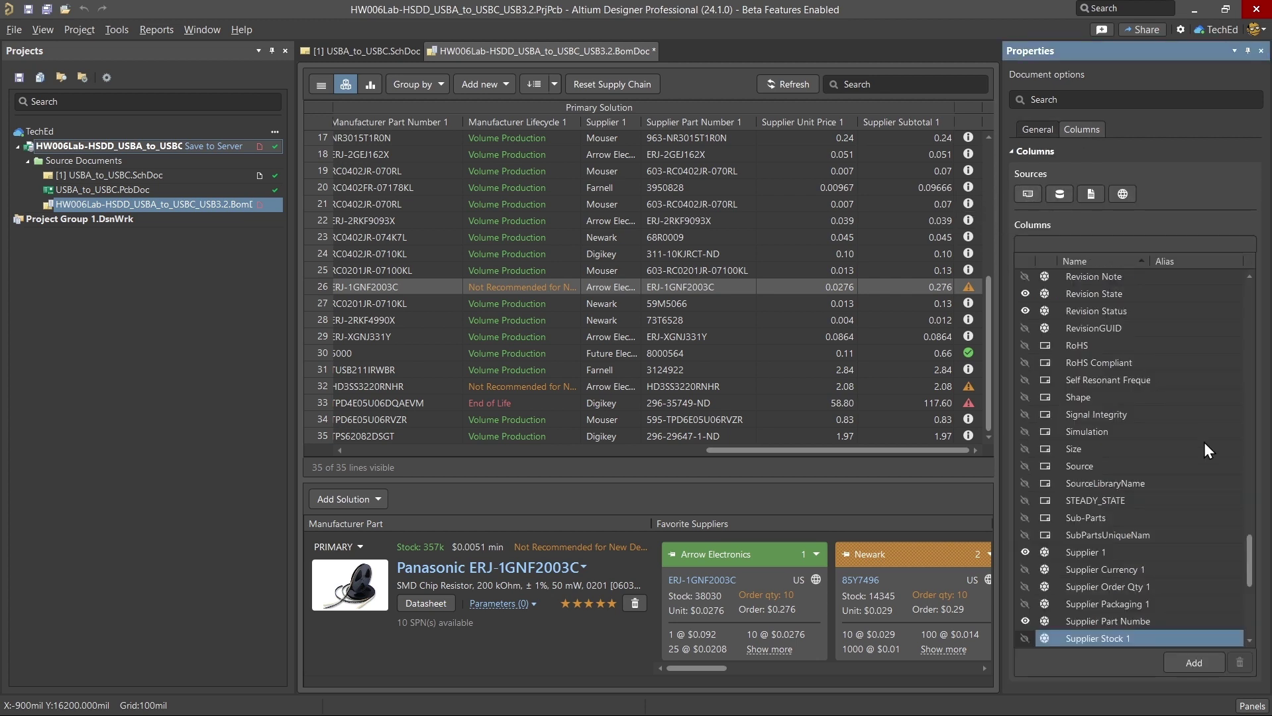
click(1027, 348)
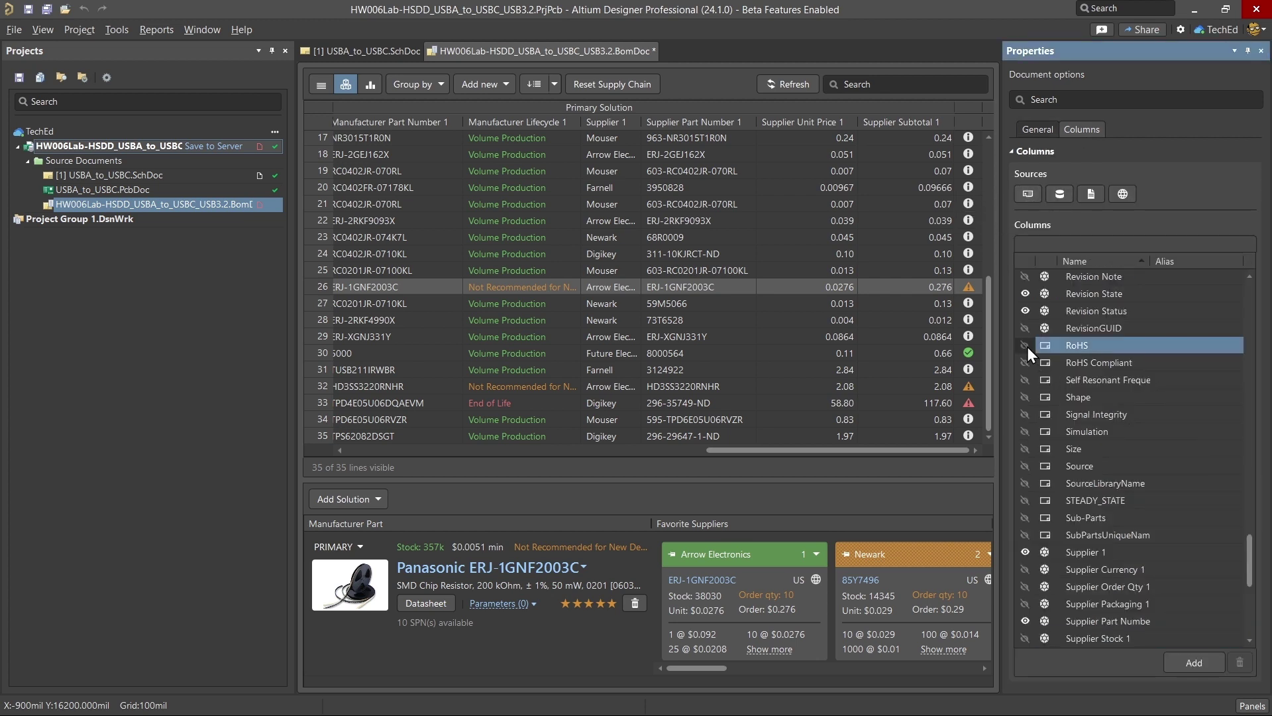
click(1026, 346)
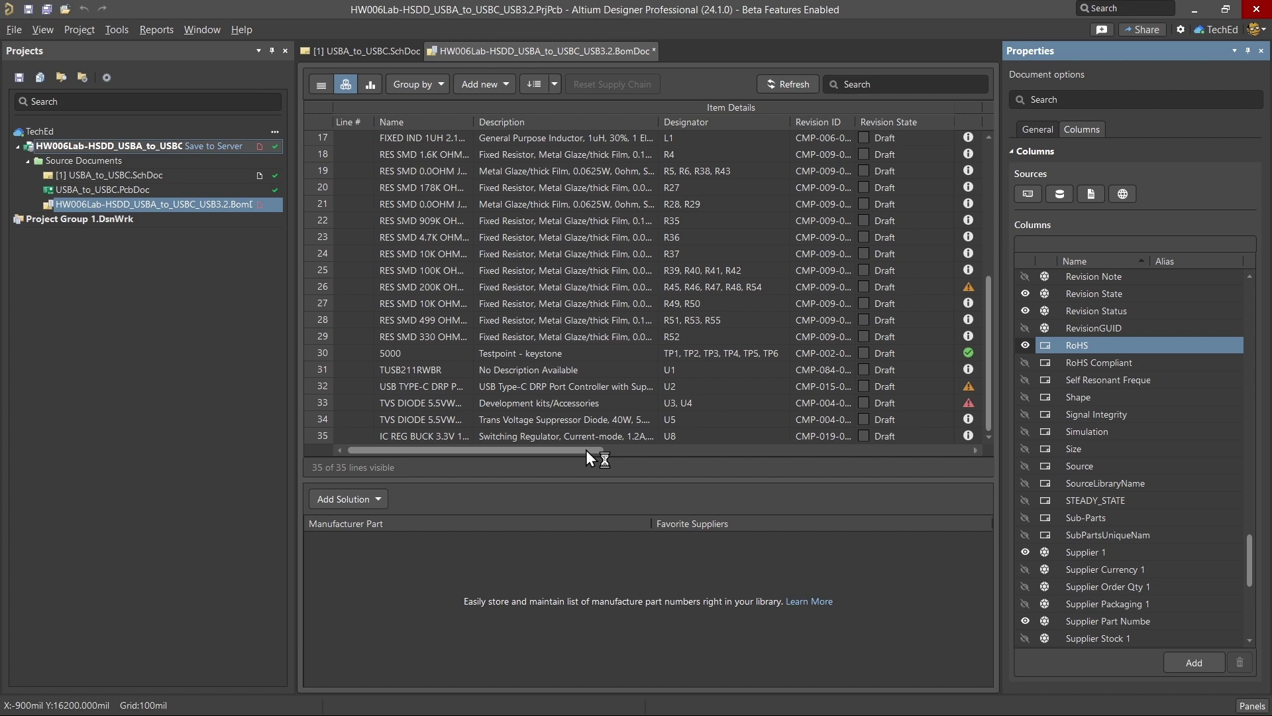
drag(586, 451, 991, 459)
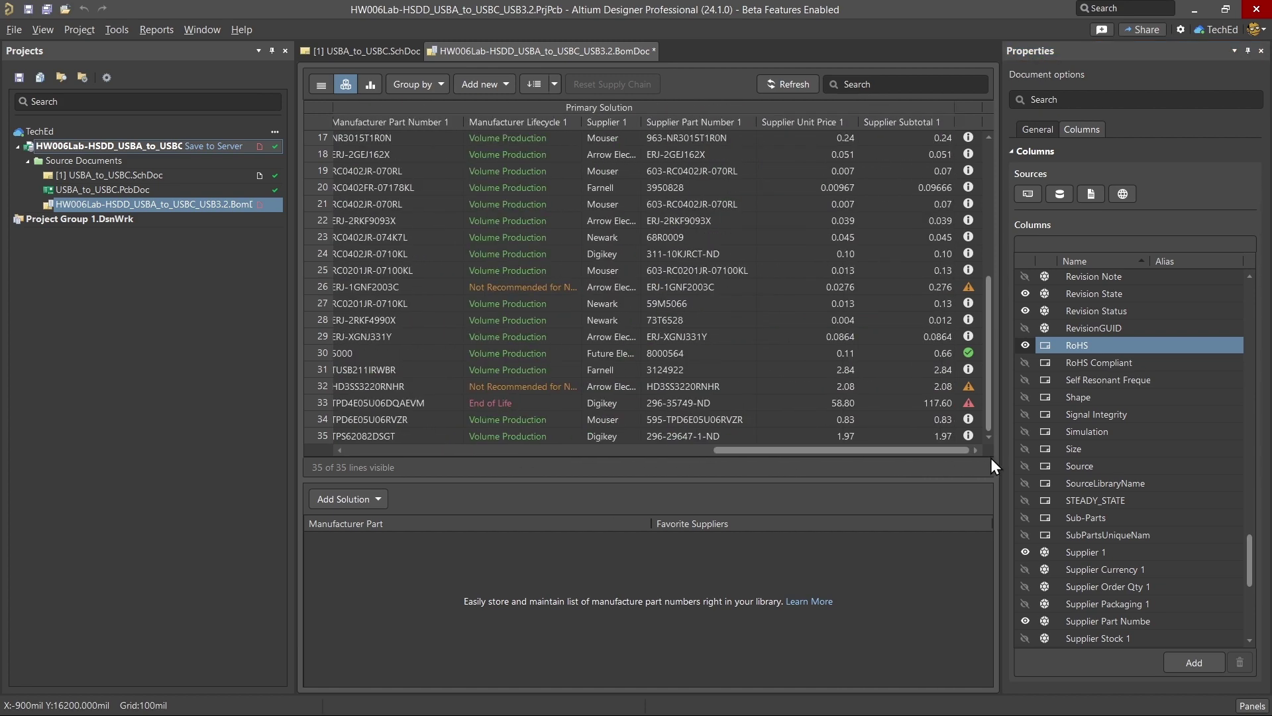
click(1026, 345)
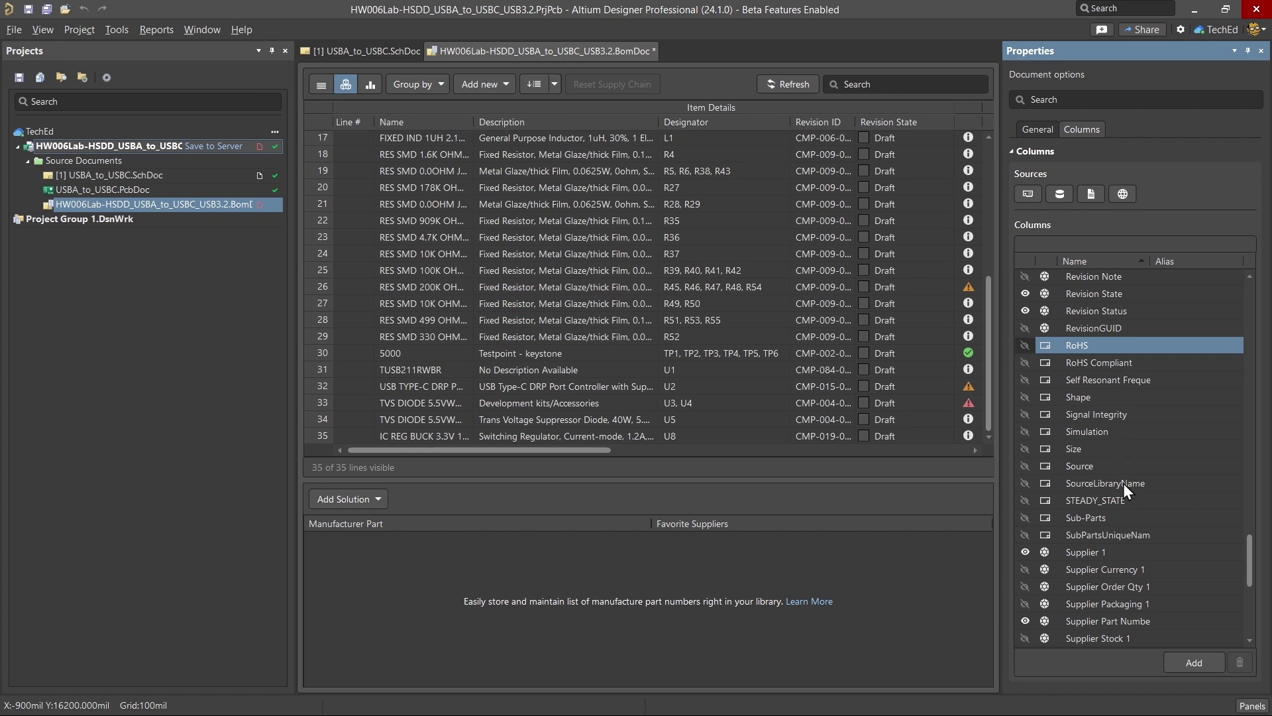
scroll(1108, 475, down, 5)
scroll(1114, 476, down, 4)
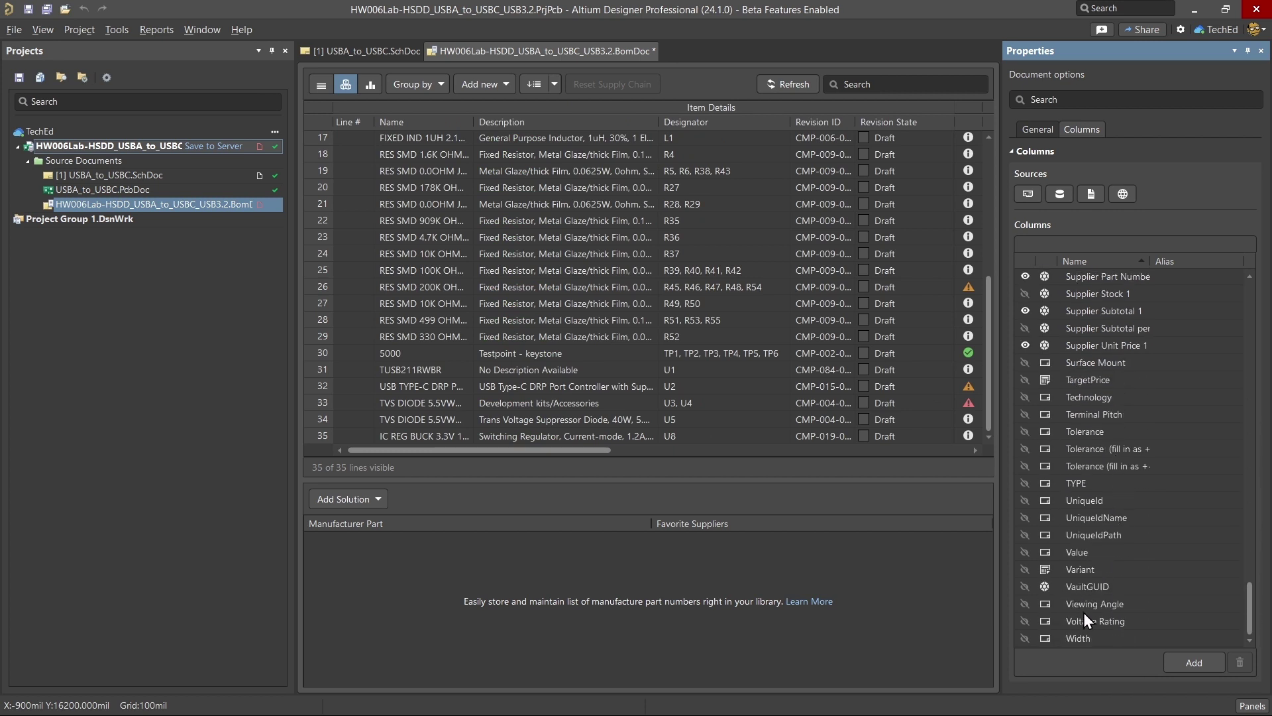
scroll(1101, 567, up, 6)
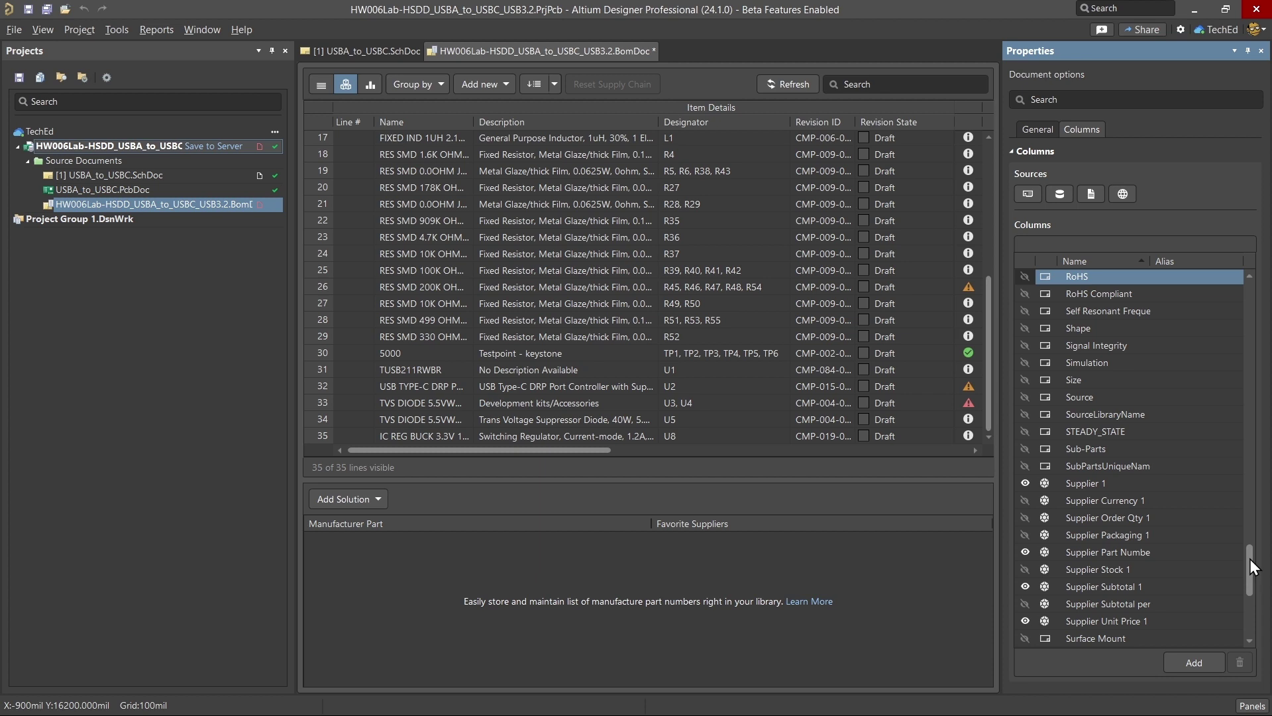
drag(1250, 559, 1261, 396)
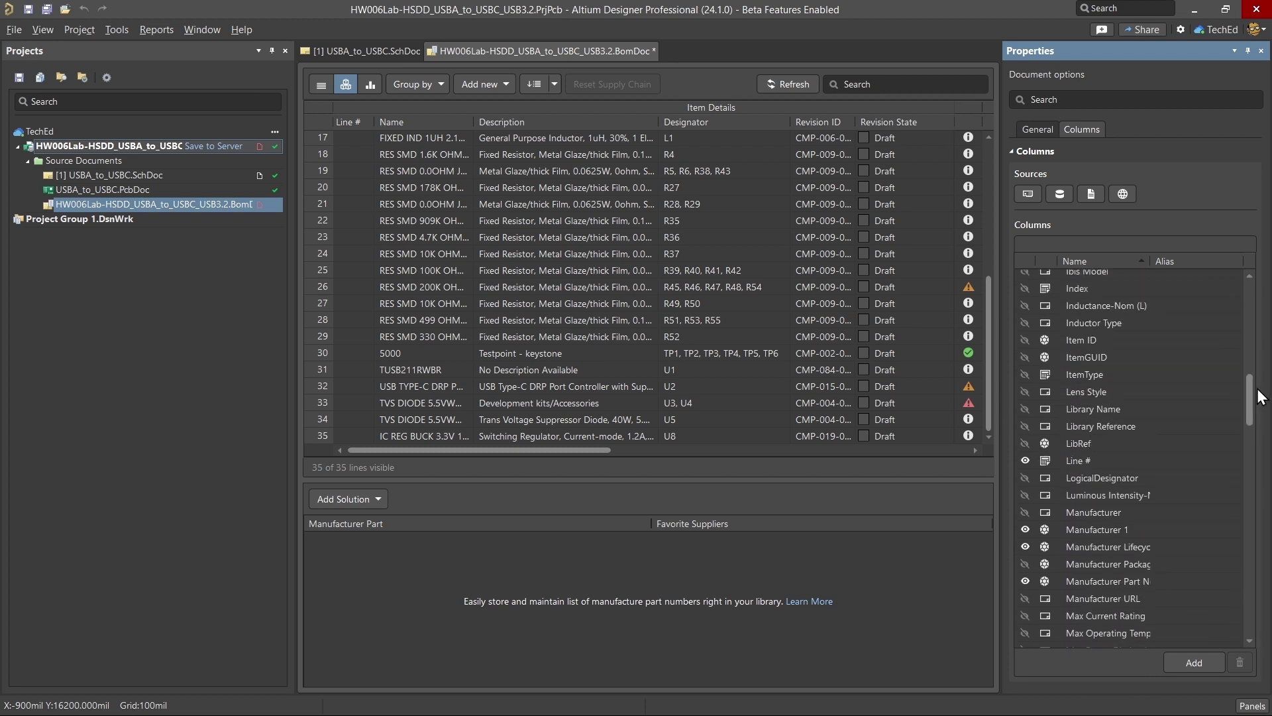
drag(1251, 372, 1234, 614)
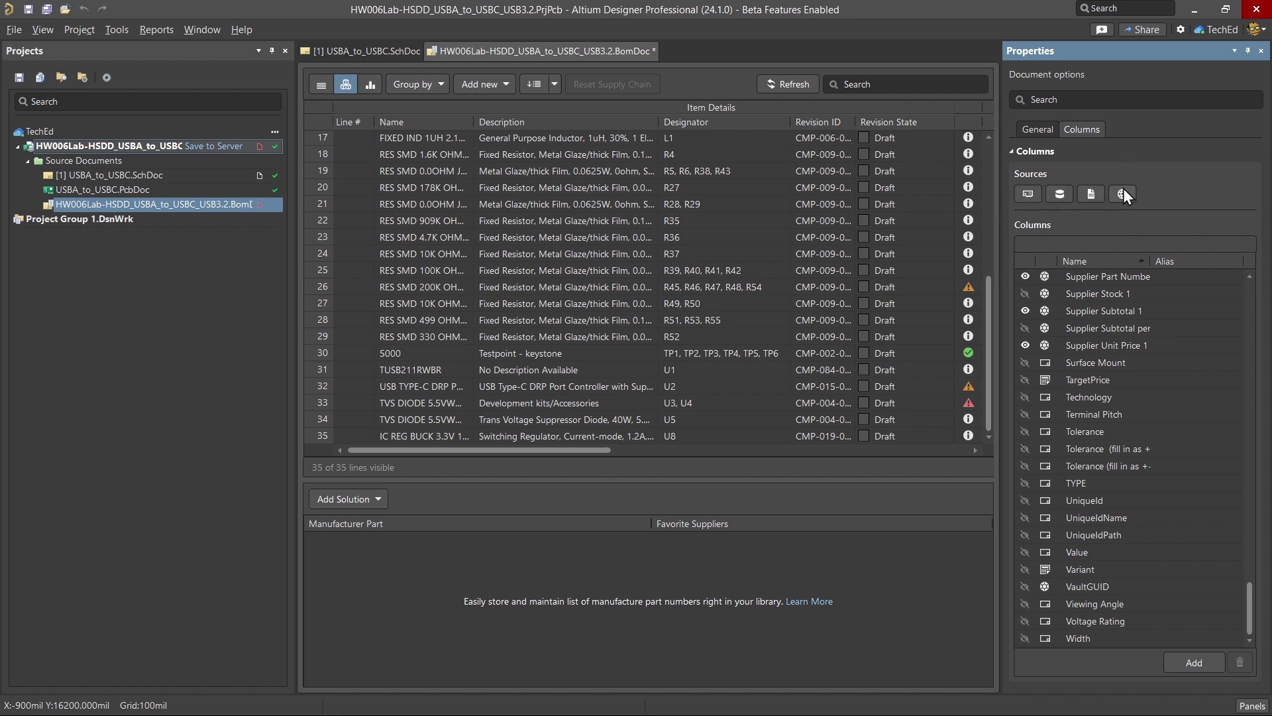
Return the Properties panel to the General BOM document settings
click(1044, 130)
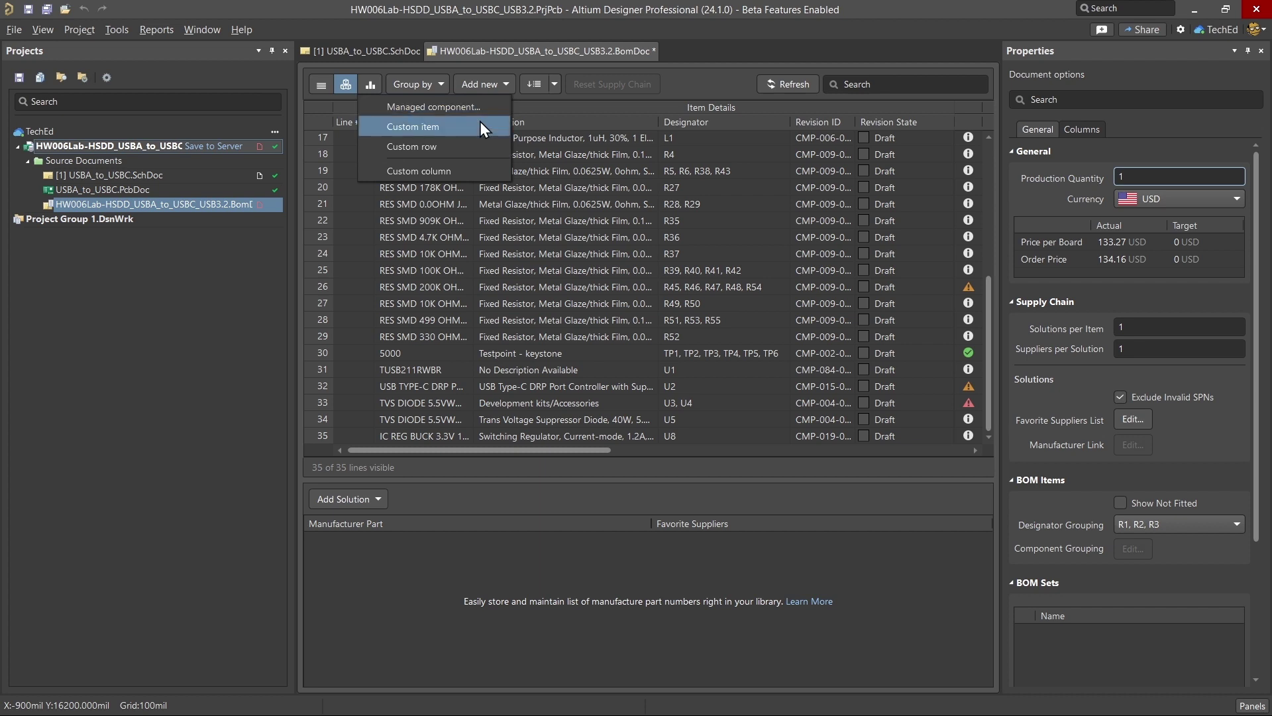
Add a custom item row and name it PCBA REV A
click(479, 122)
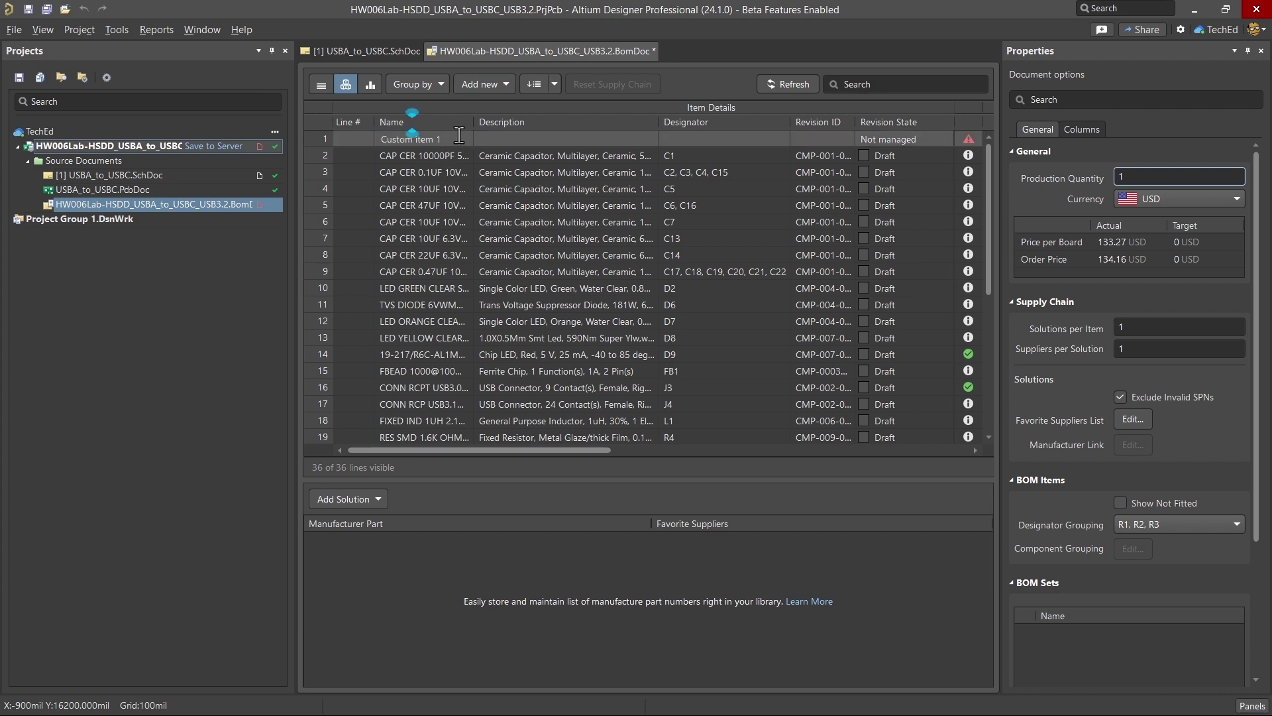
click(368, 143)
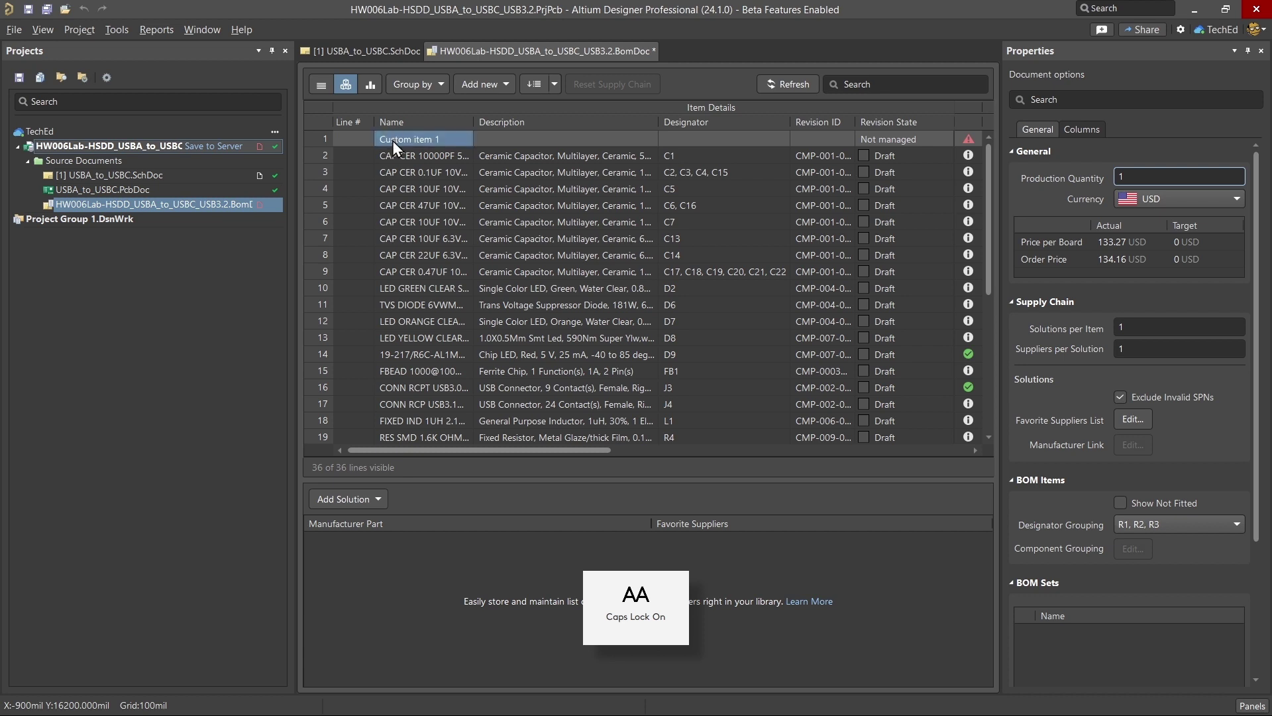
click(392, 141)
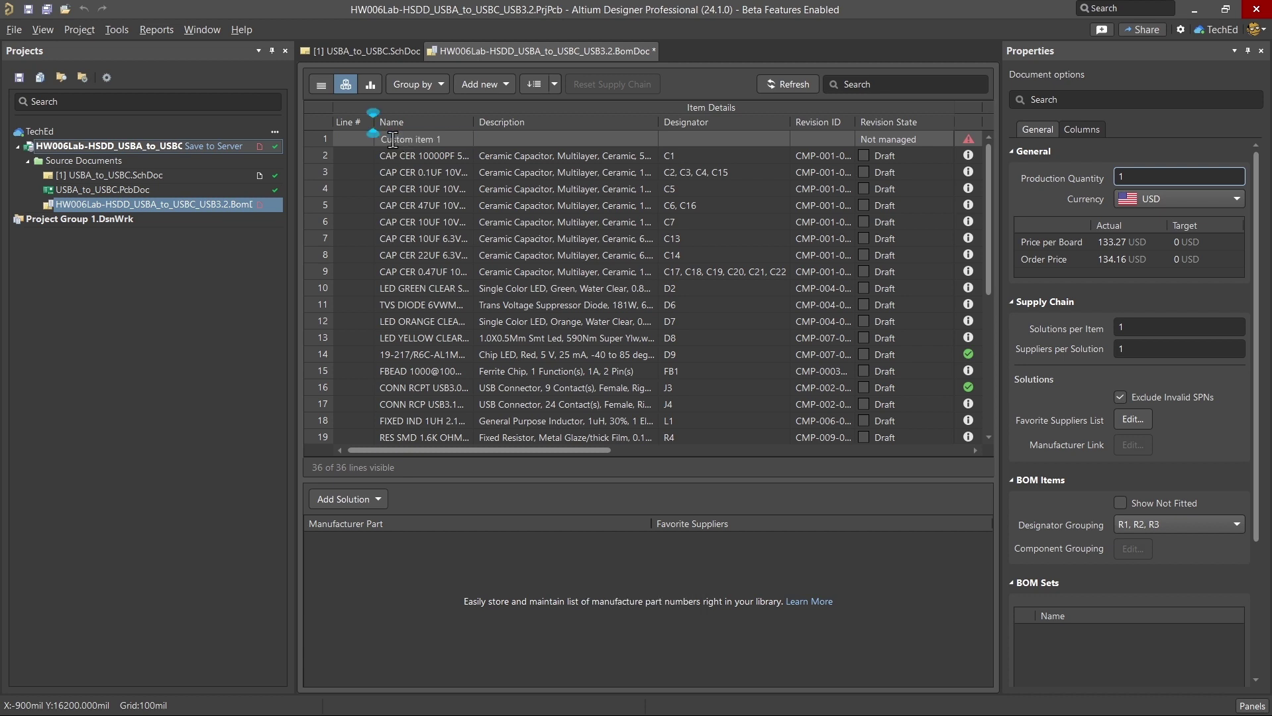
click(393, 141)
text(P)
key(Tab)
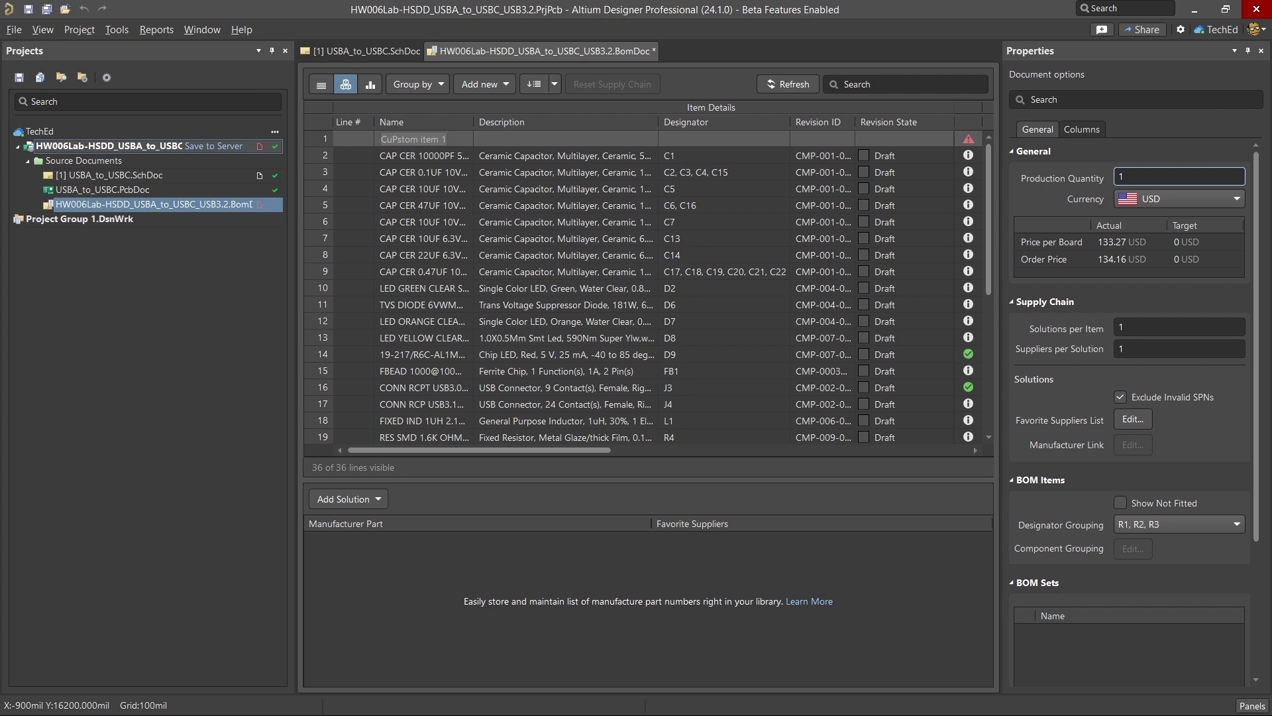
double_click(411, 140)
text(PCBA REV A)
key(BackSpace)
text(0)
key(BackSpace)
text(A)
key(Return)
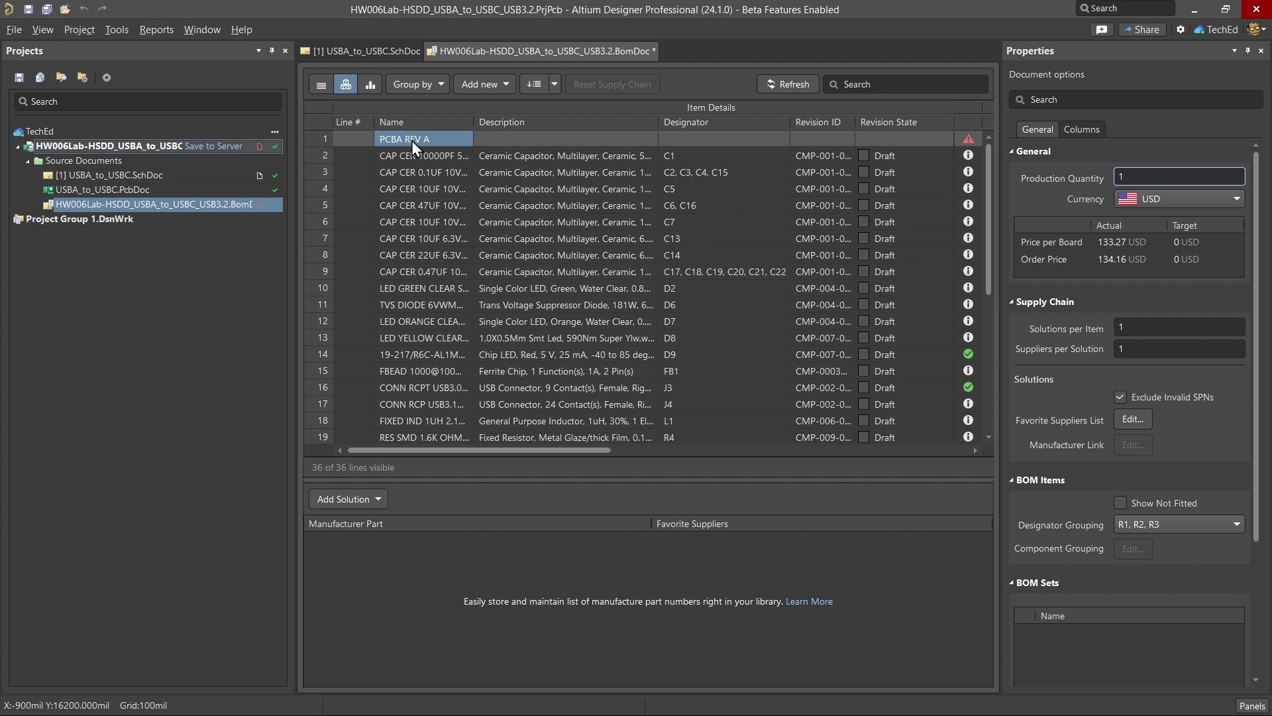
Set row 1's description to 'High-speed usba to c converter'
click(540, 140)
key(Caps_Lock)
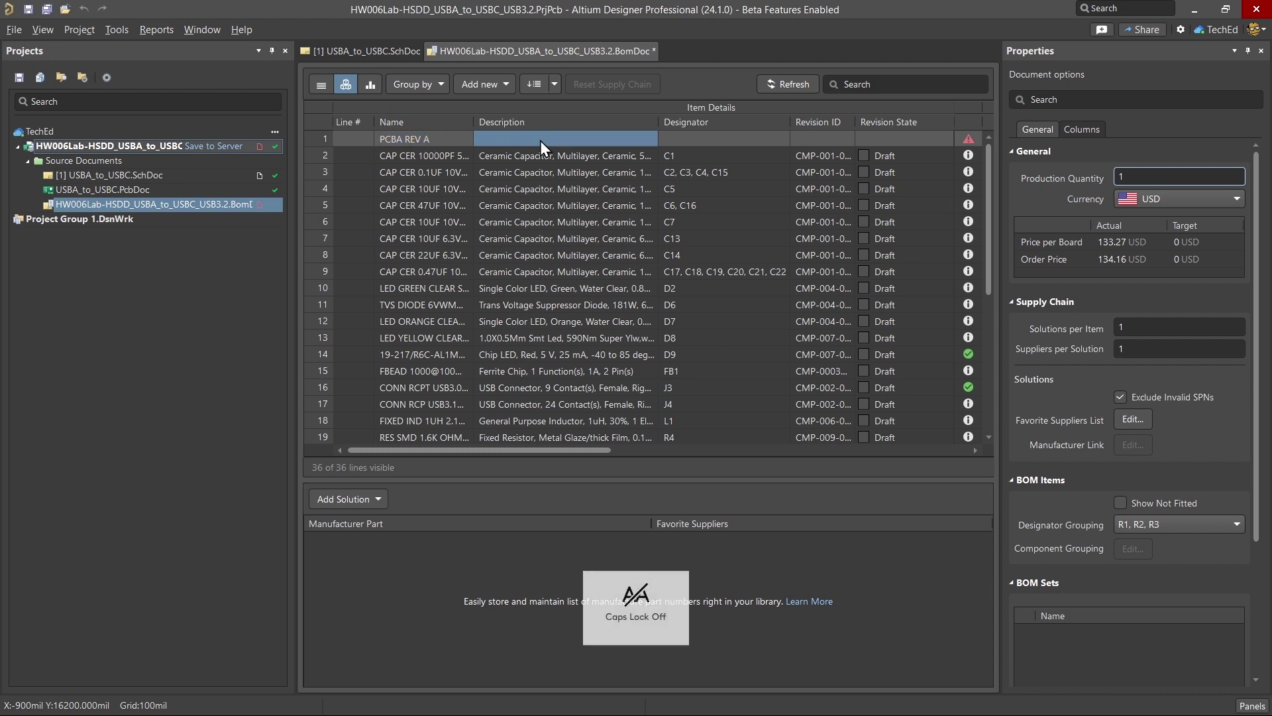
text(High-speed usba o)
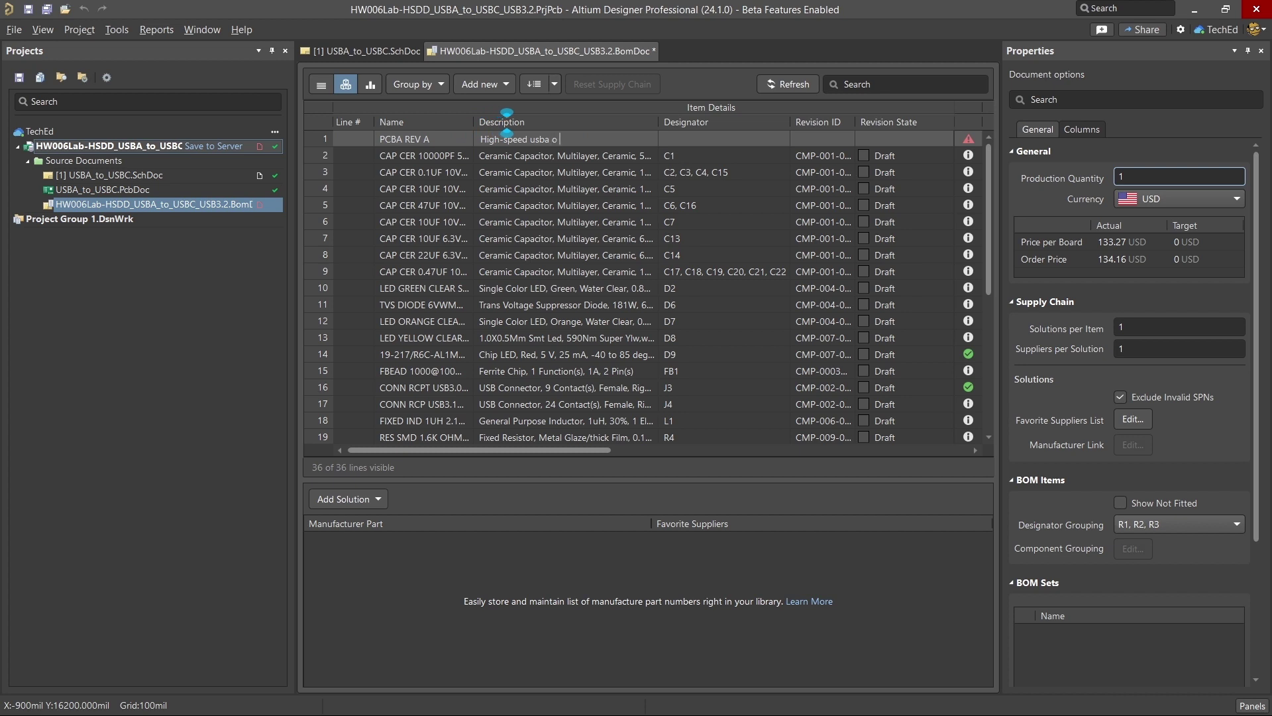
key(BackSpace)
text(to c converter)
key(Return)
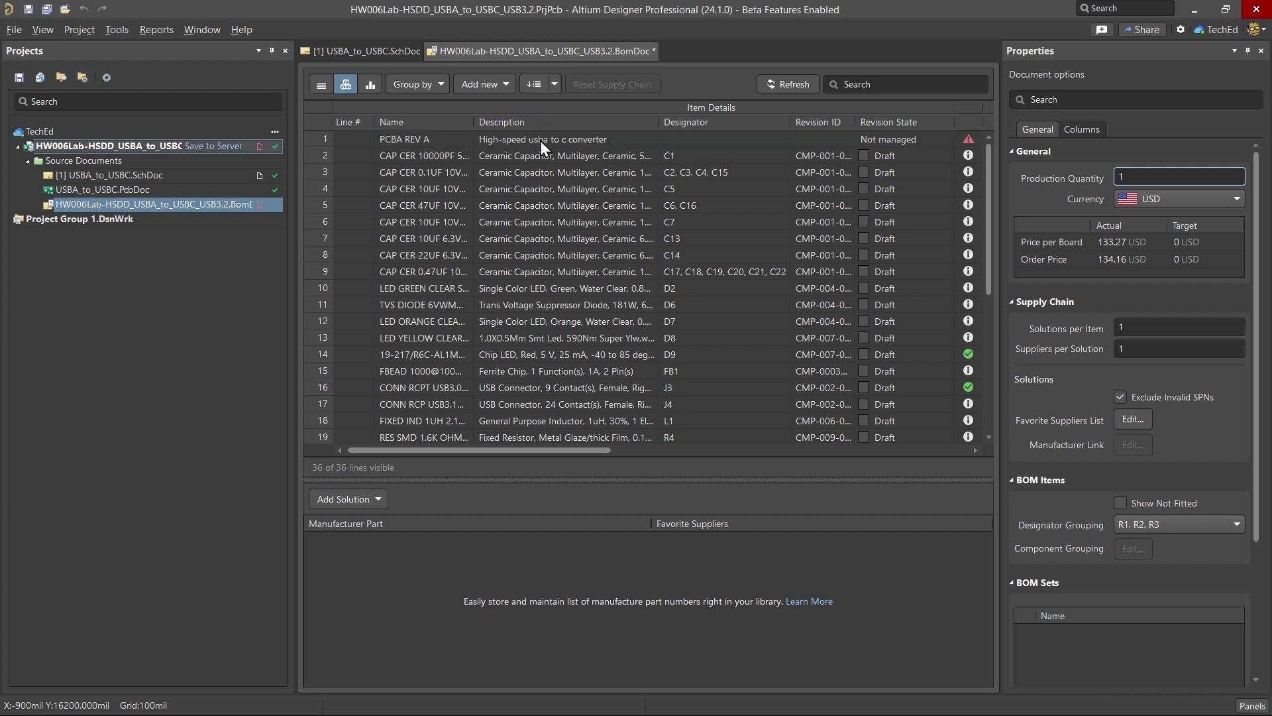
Try A and 0 in row 1's Revision ID, then leave it empty
click(723, 141)
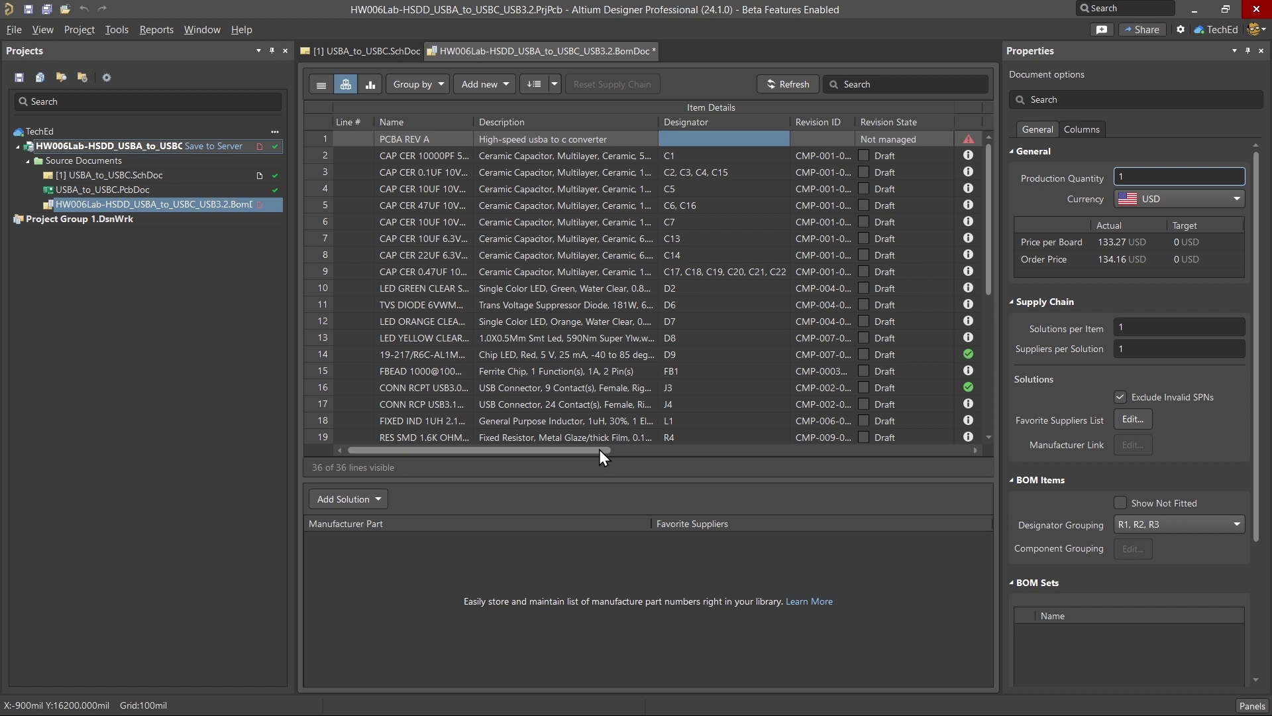
click(821, 140)
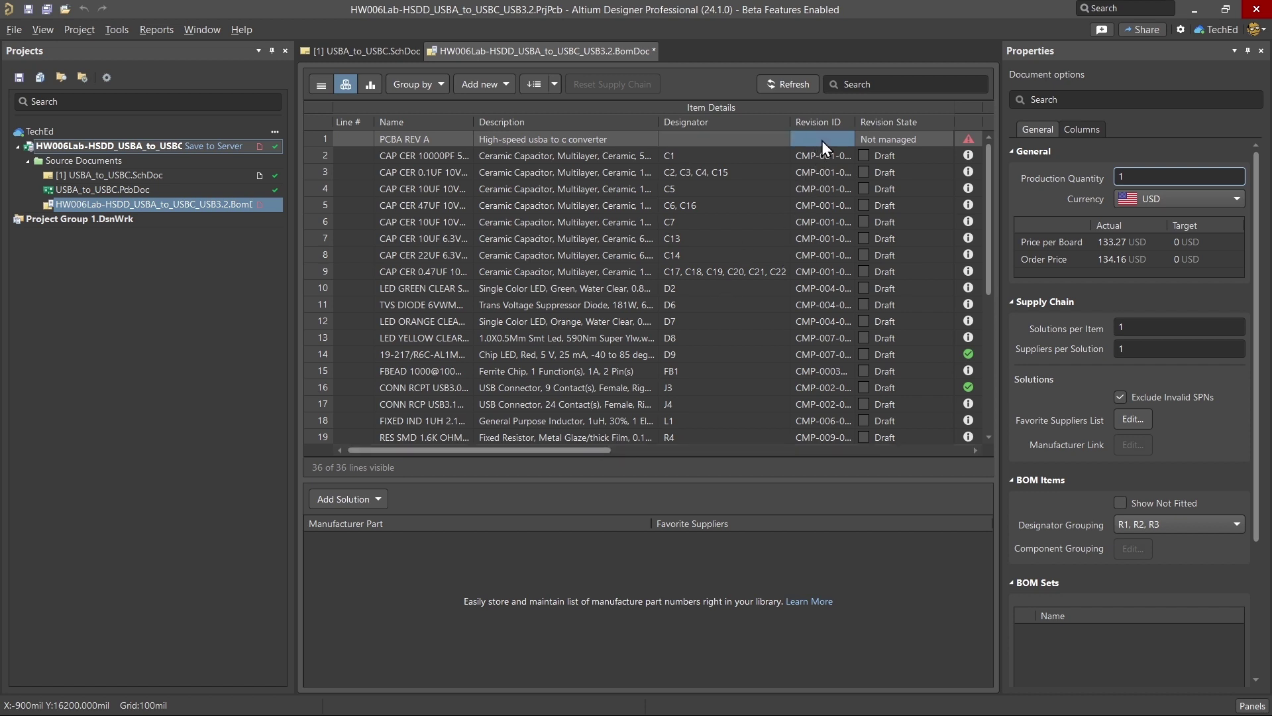
click(822, 141)
key(Caps_Lock)
text(A)
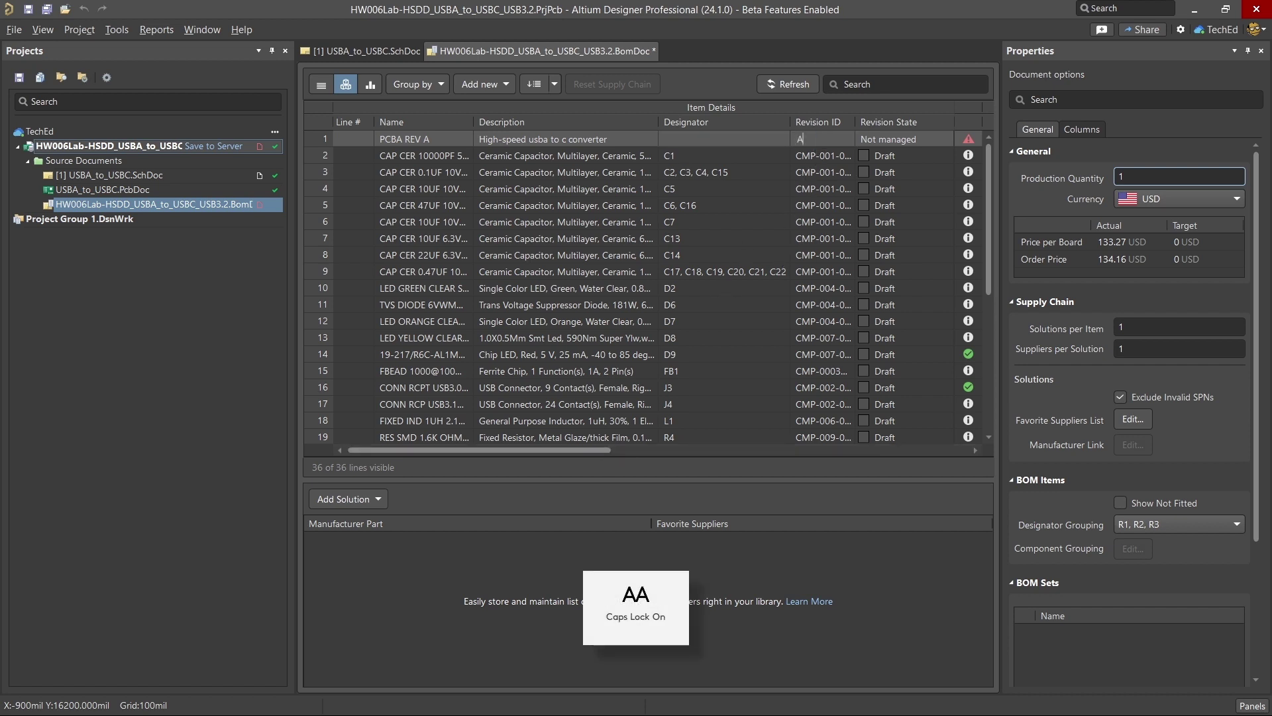
key(BackSpace)
text(0)
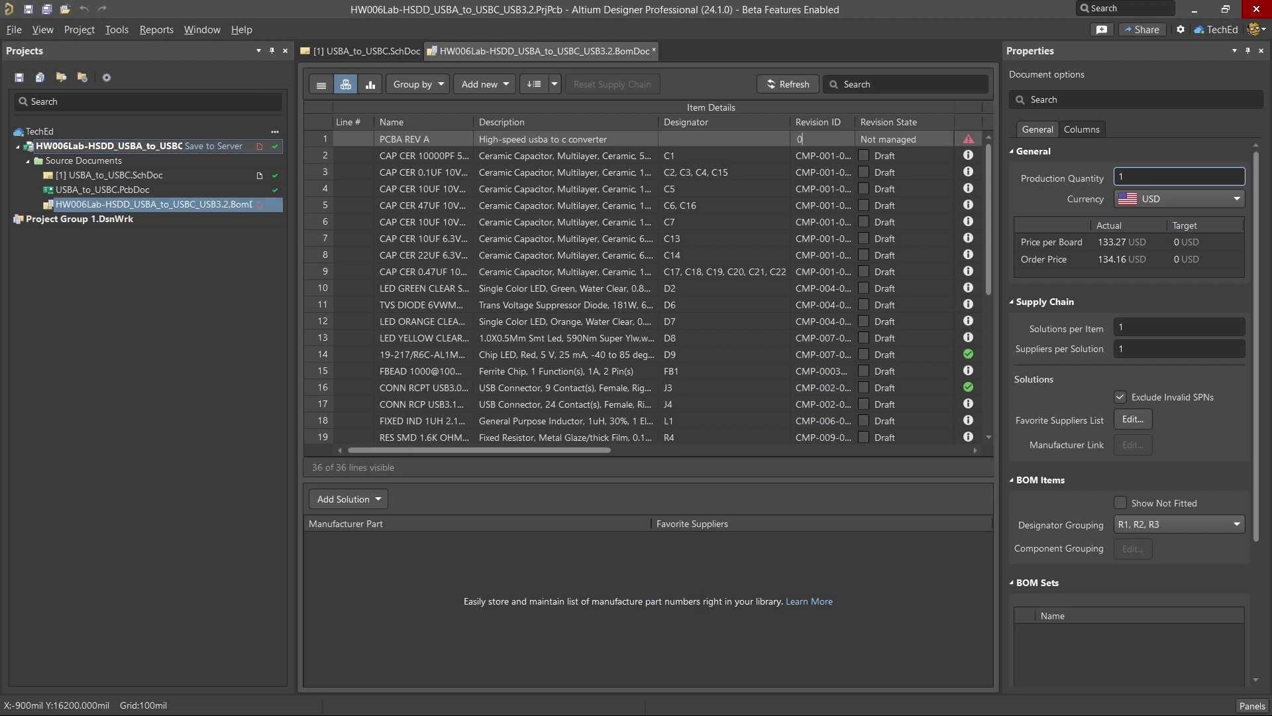
key(Escape)
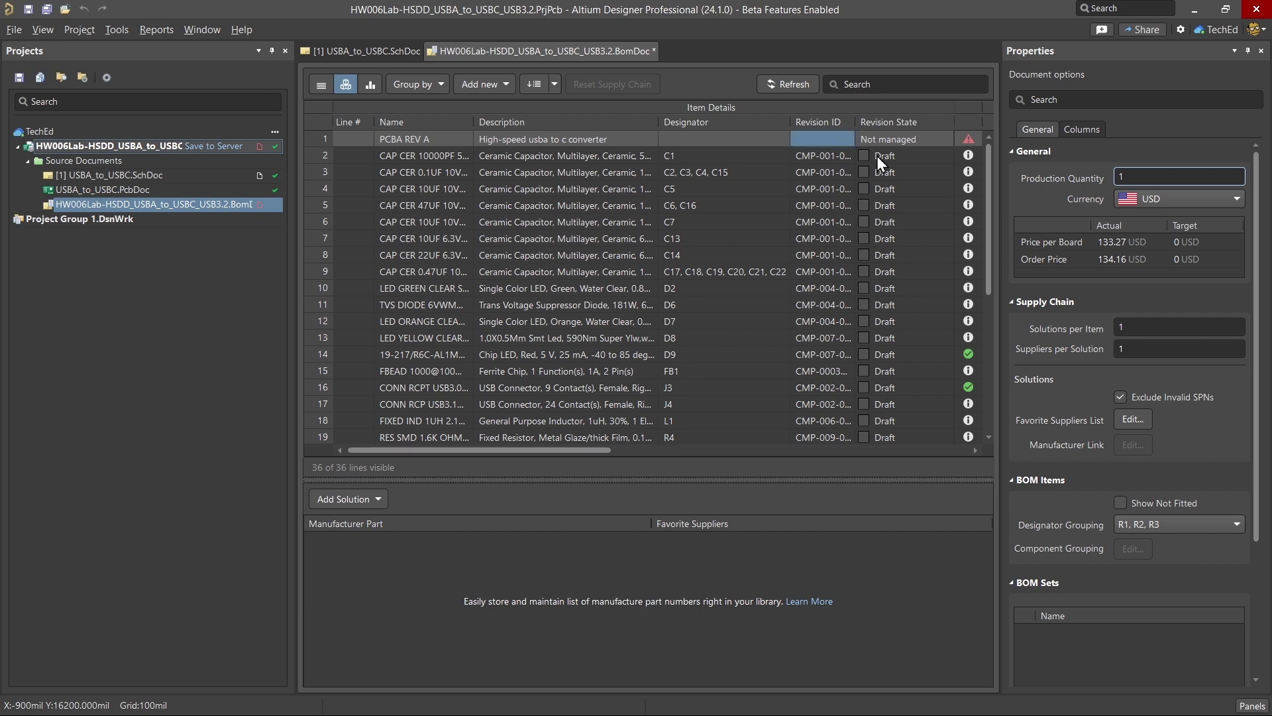
Scroll across the PCBA REV A row and dismiss its context menu unused
drag(601, 450, 961, 442)
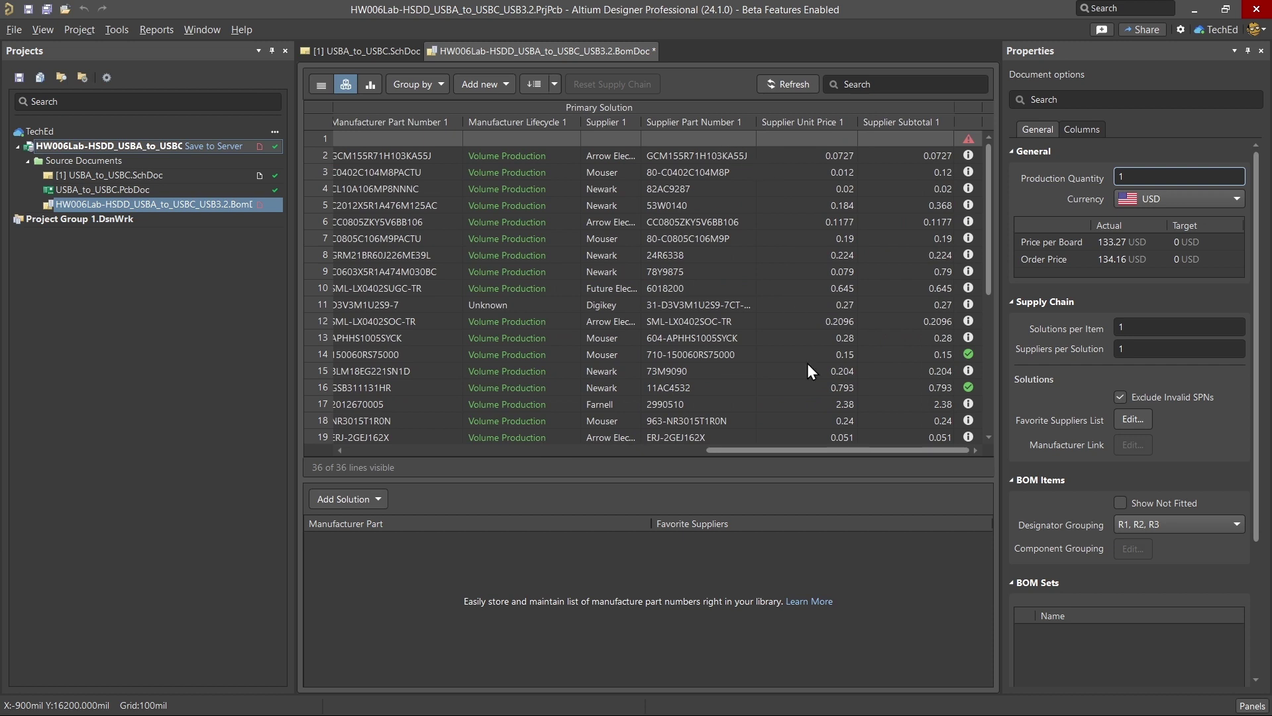
drag(803, 449, 387, 459)
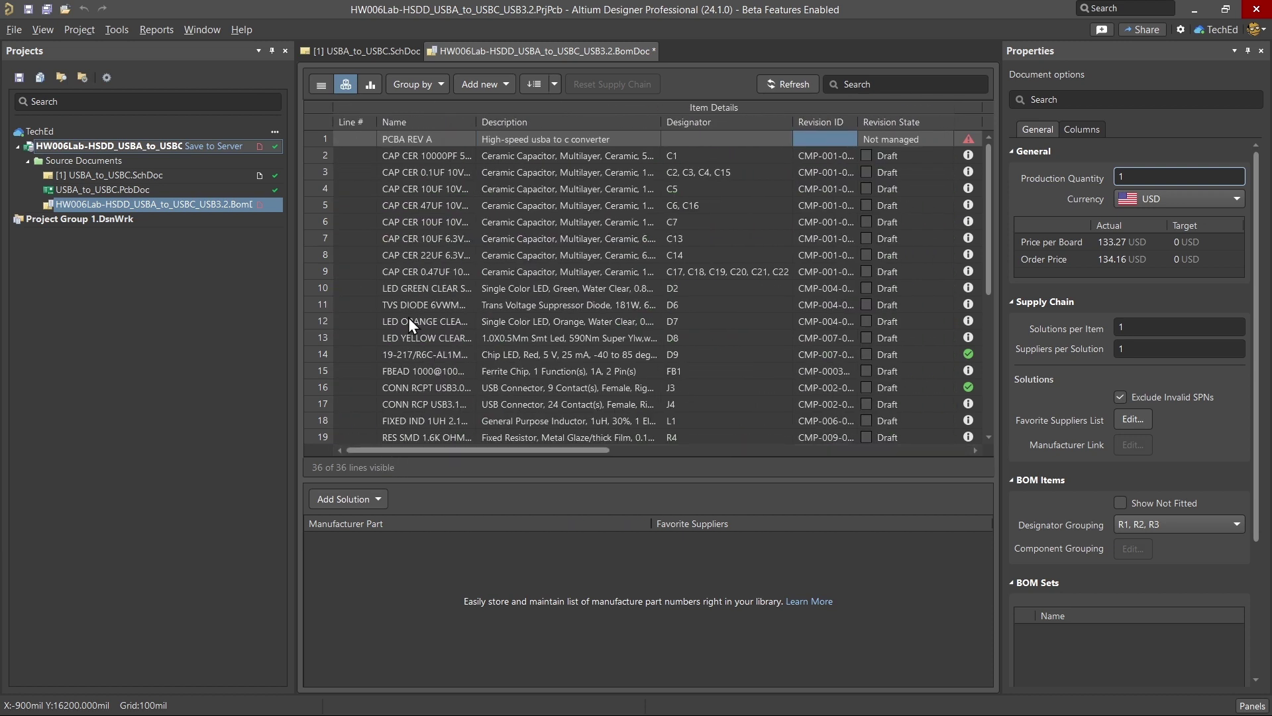
right_click(448, 141)
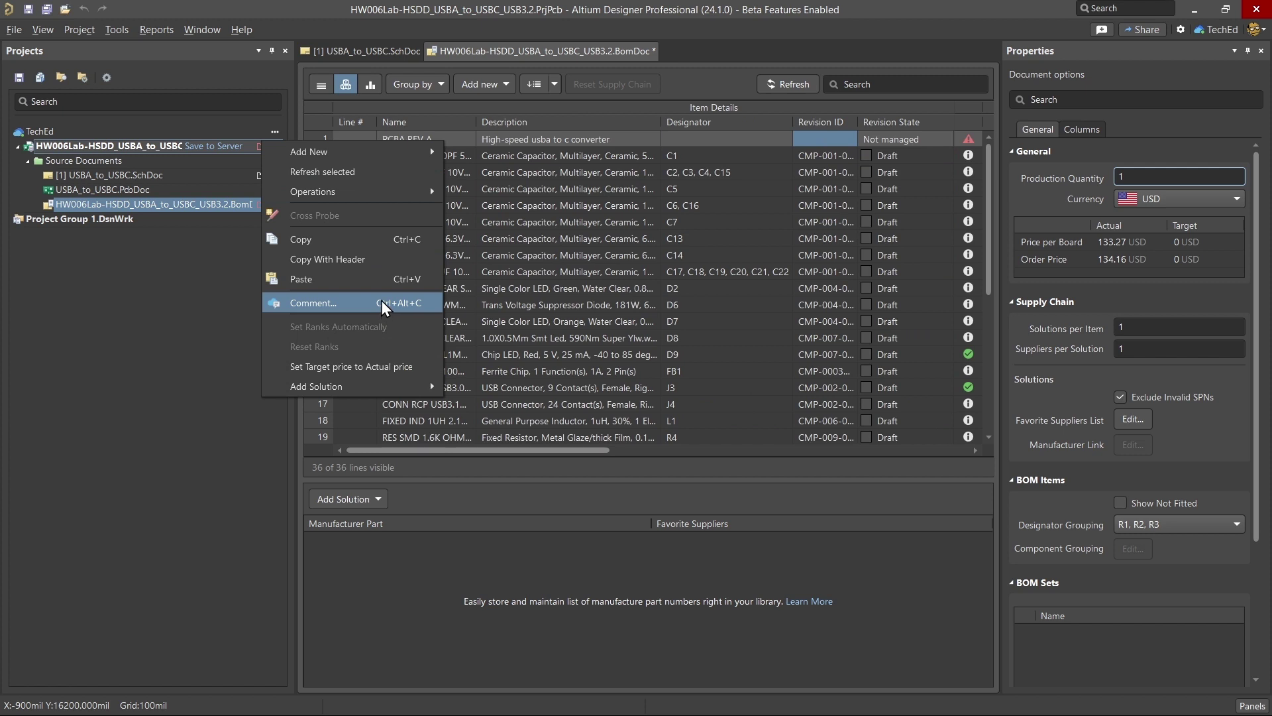
click(547, 138)
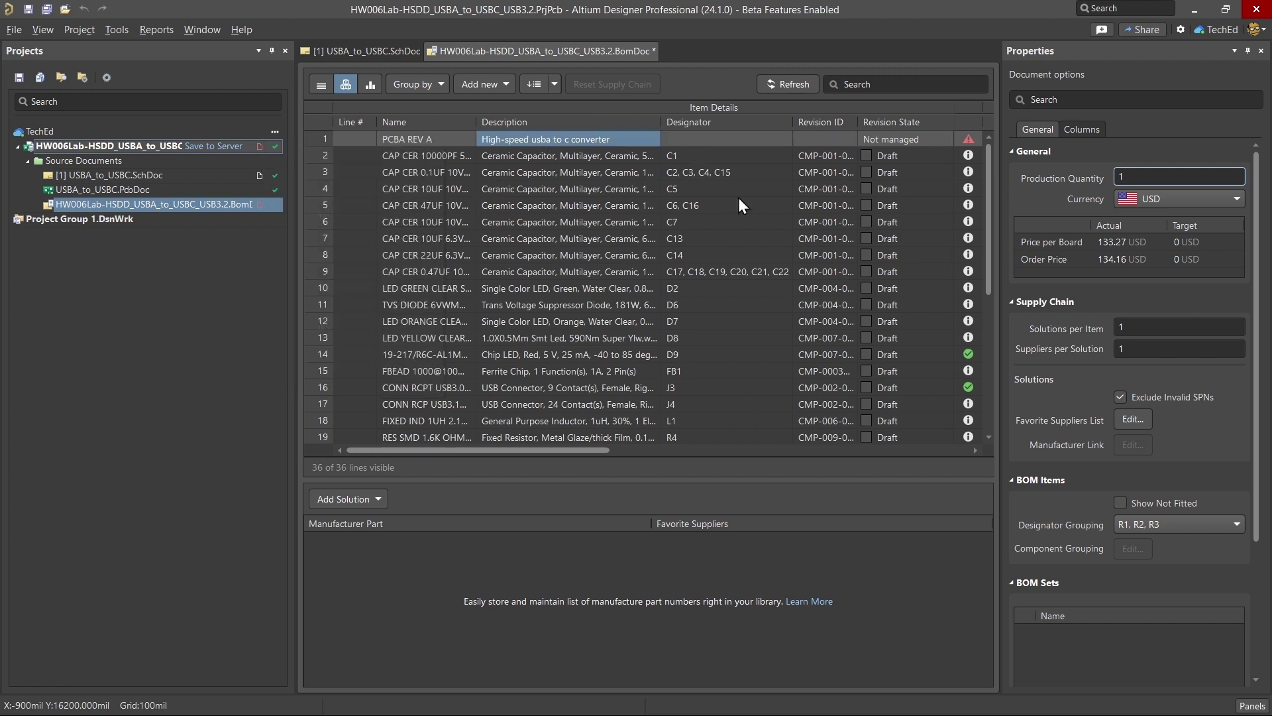
scroll(1177, 323, down, 3)
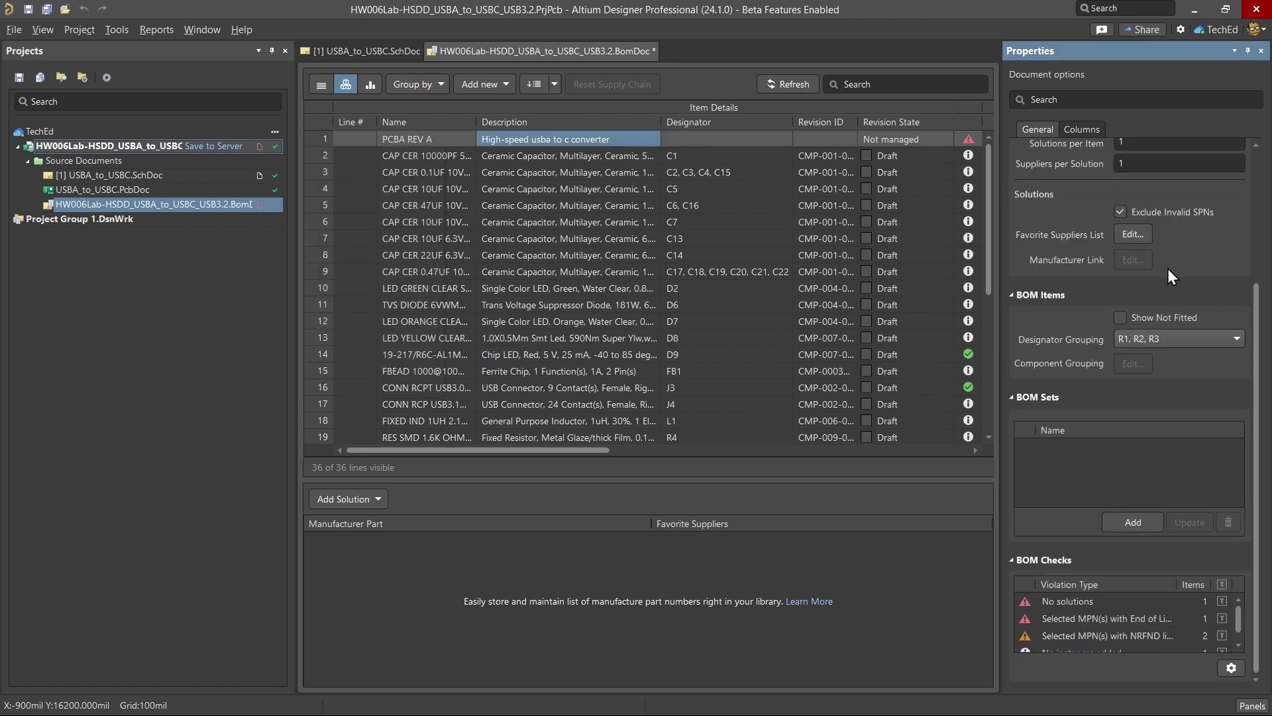
click(1121, 318)
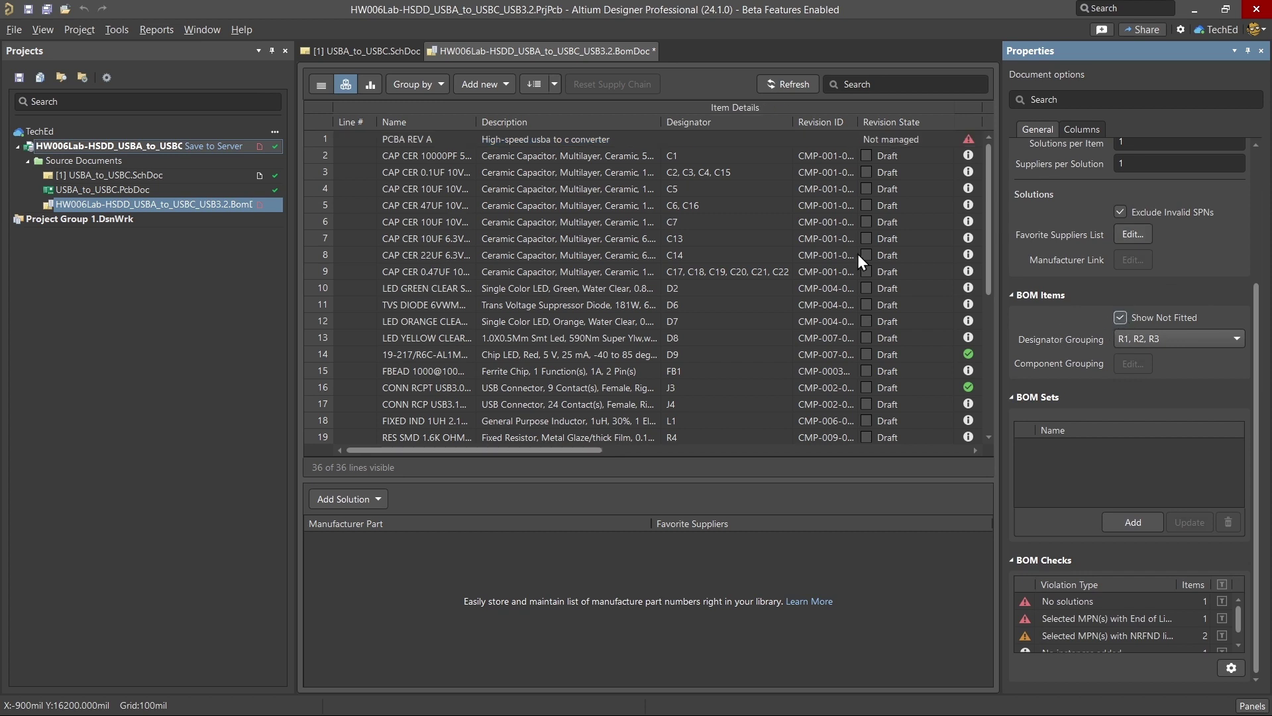
scroll(864, 343, down, 6)
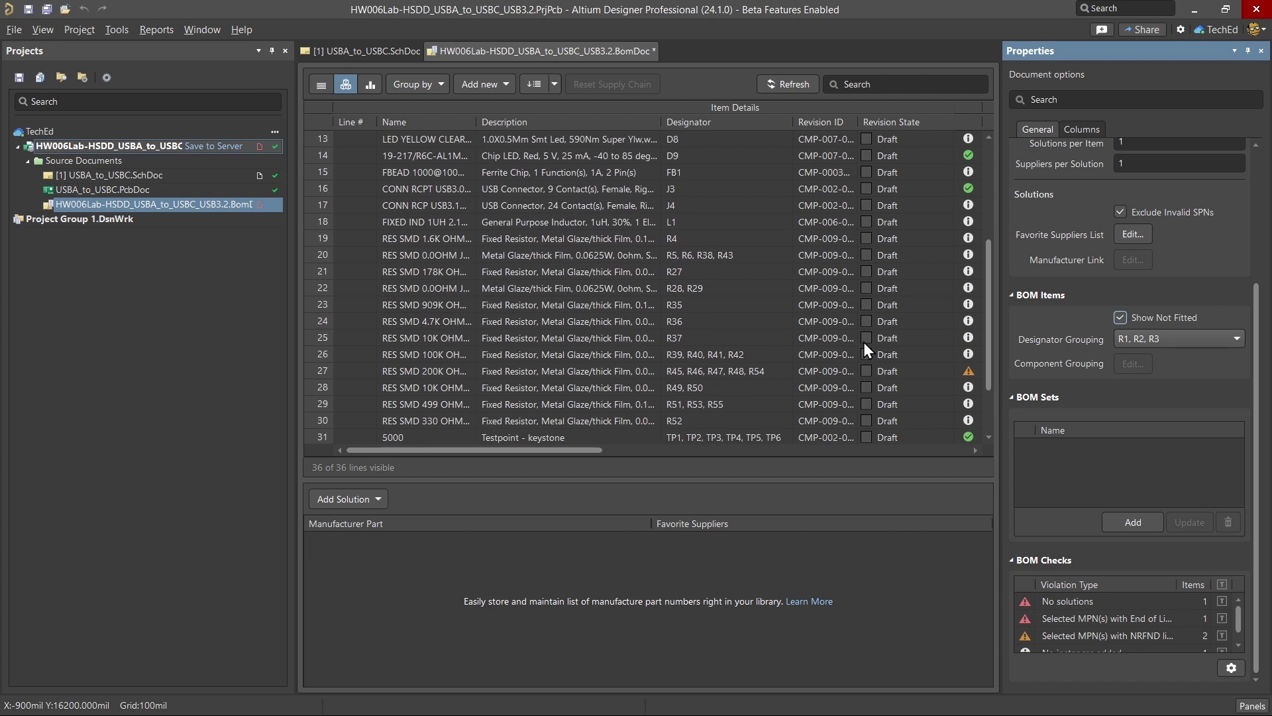
click(1120, 318)
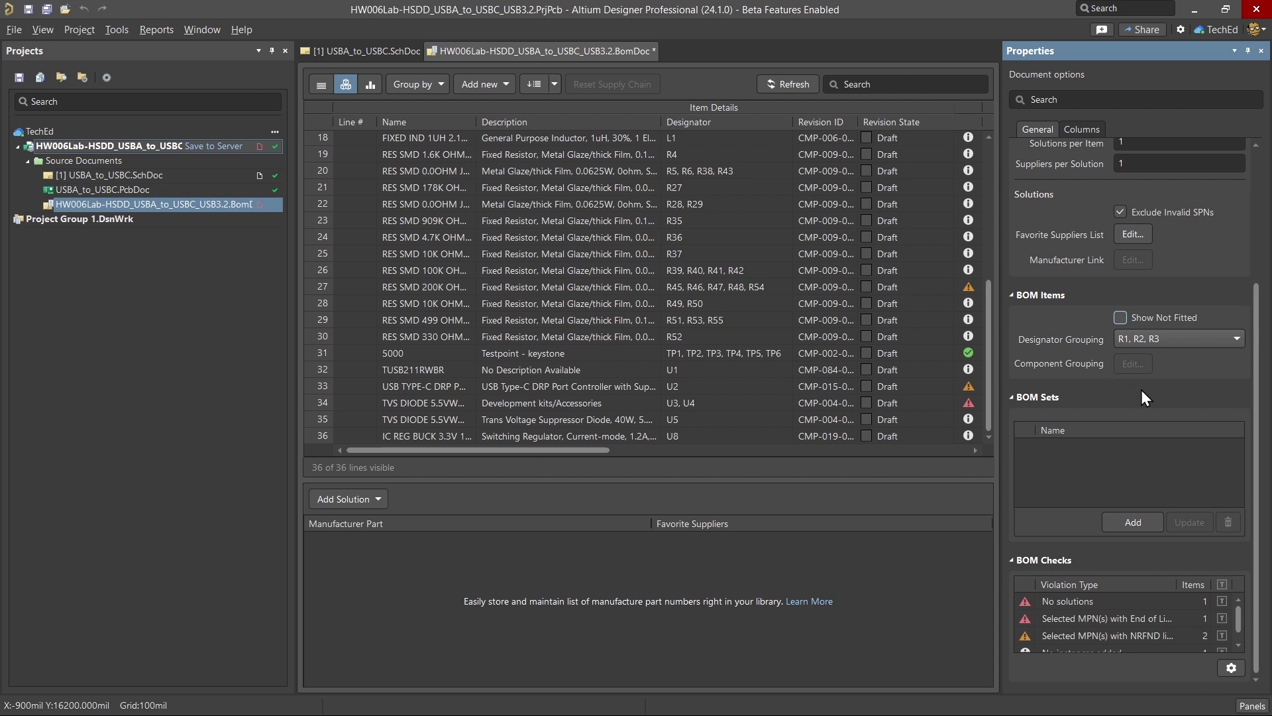
click(1177, 345)
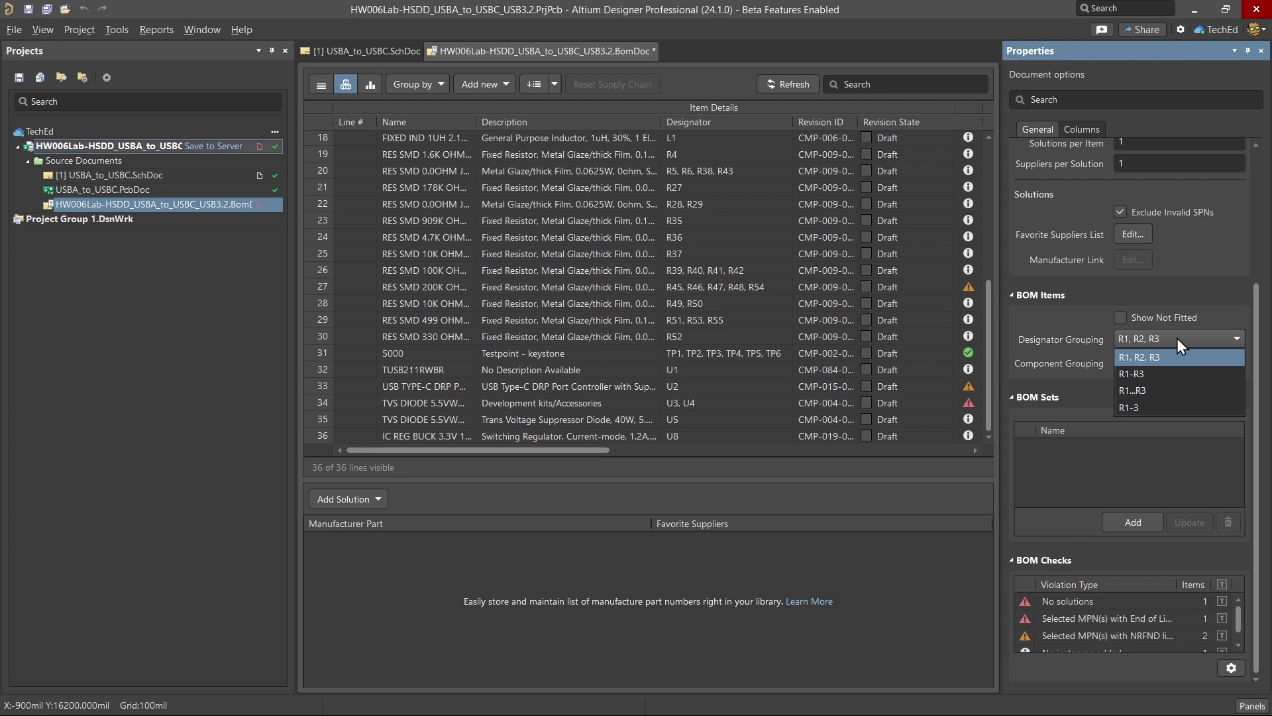
click(1143, 340)
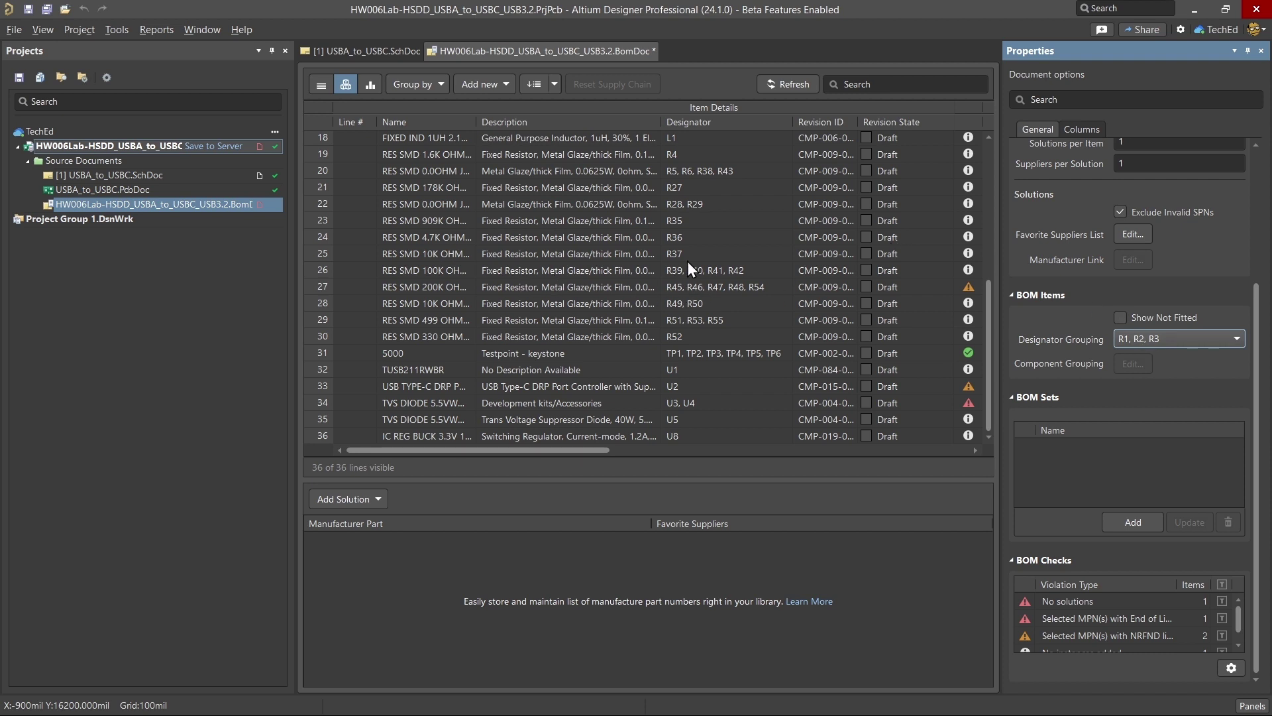
click(718, 272)
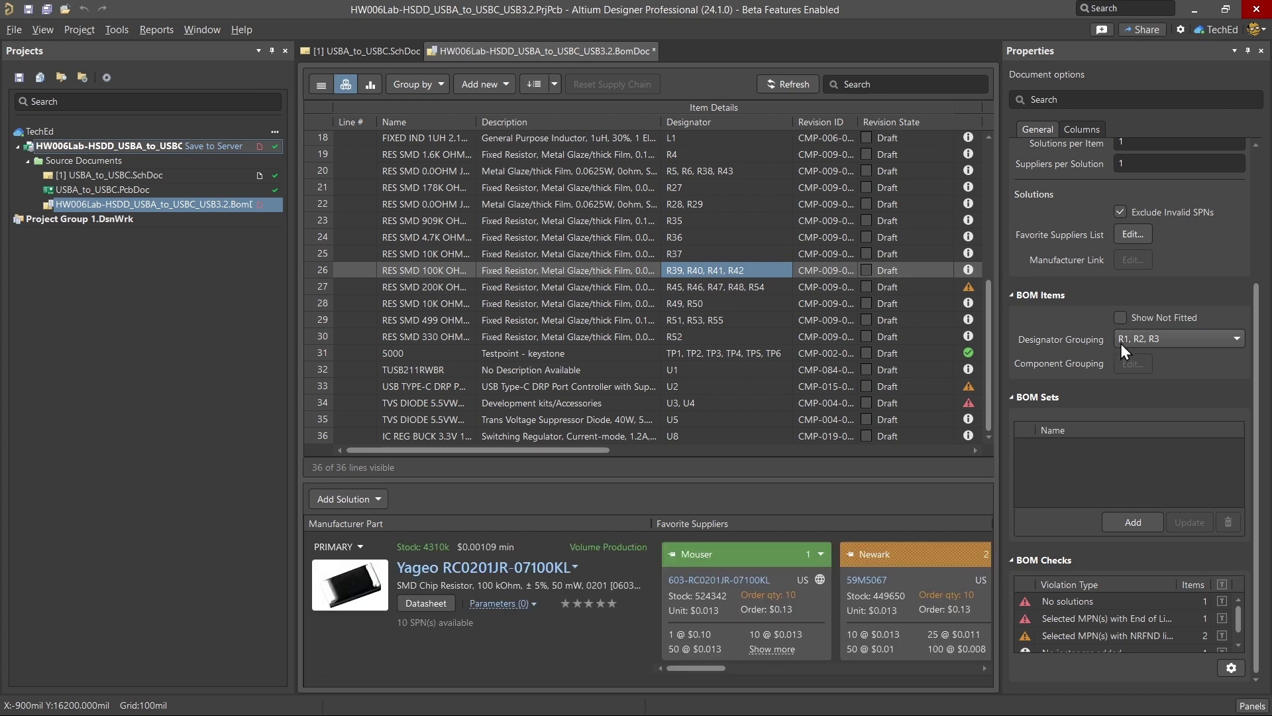
click(1142, 340)
click(1137, 373)
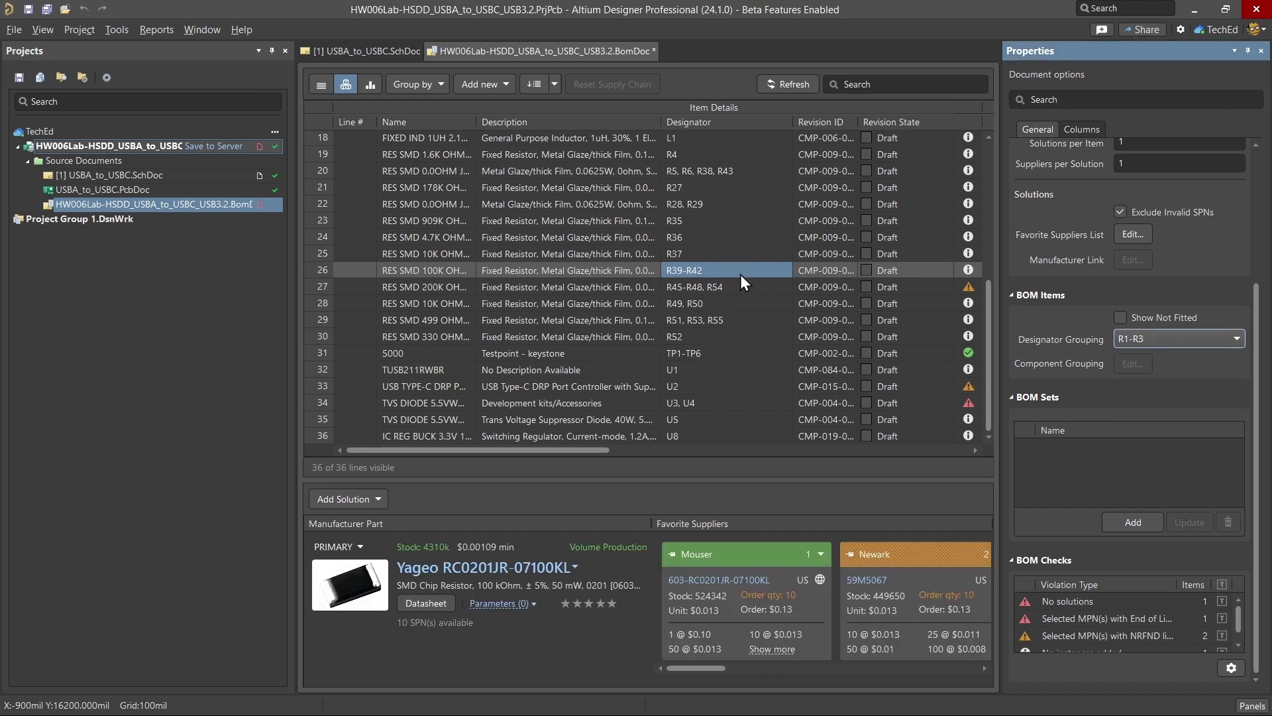
click(1131, 338)
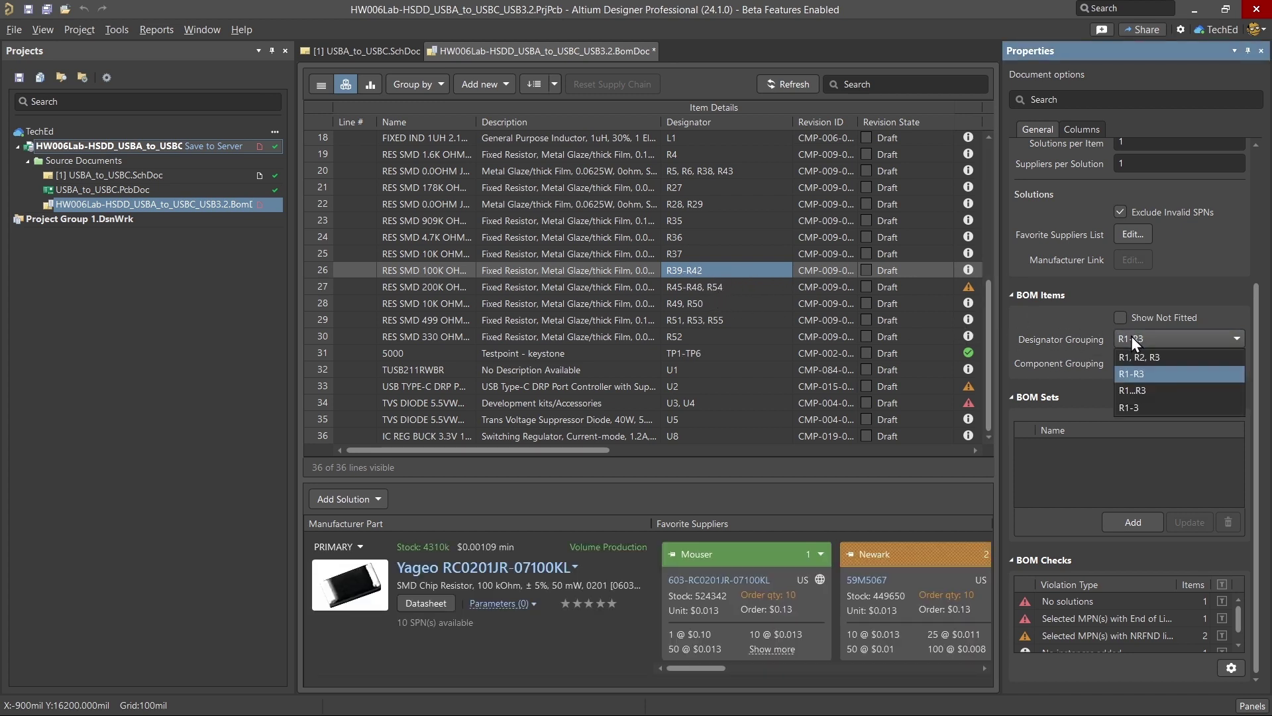
click(1144, 389)
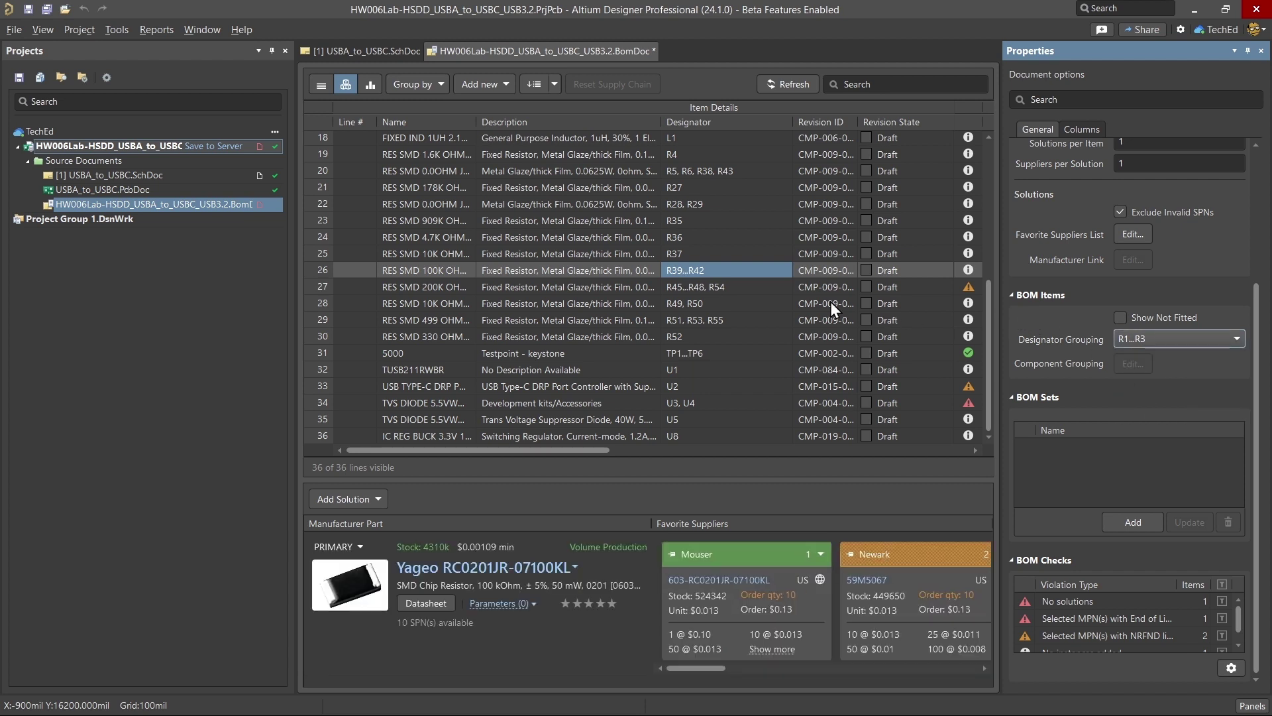
click(1135, 338)
click(1160, 361)
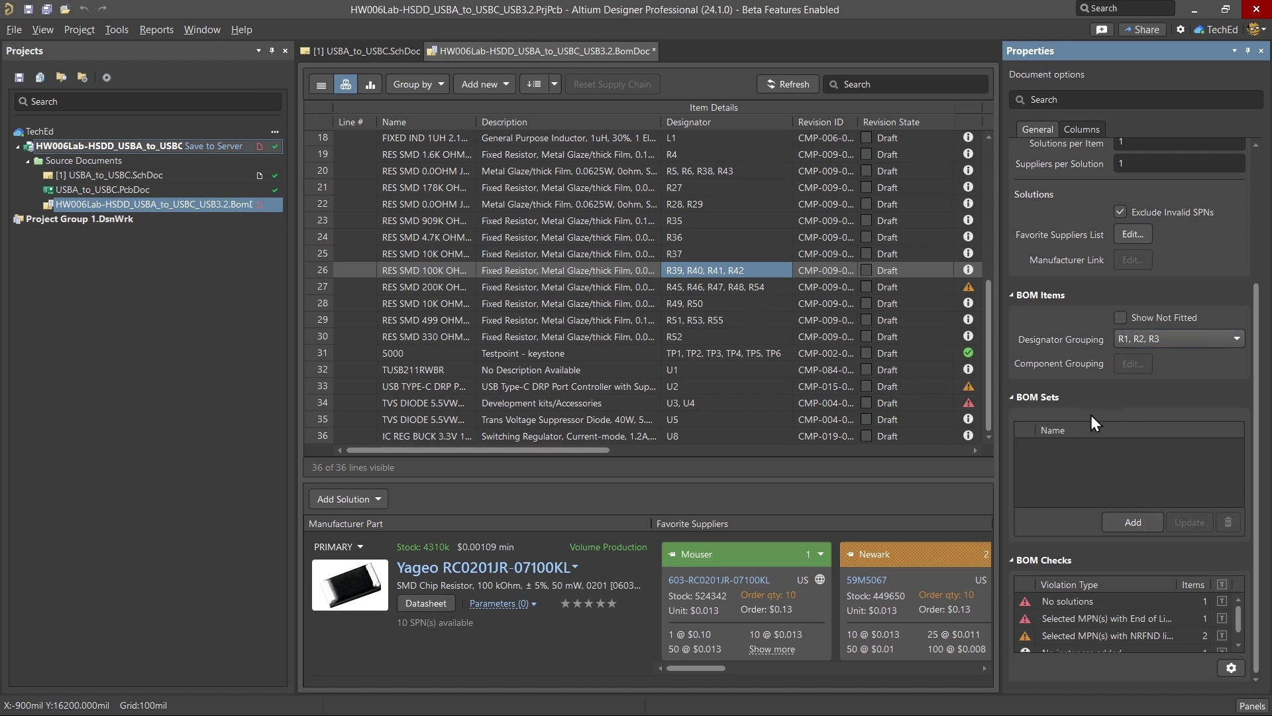
click(1132, 521)
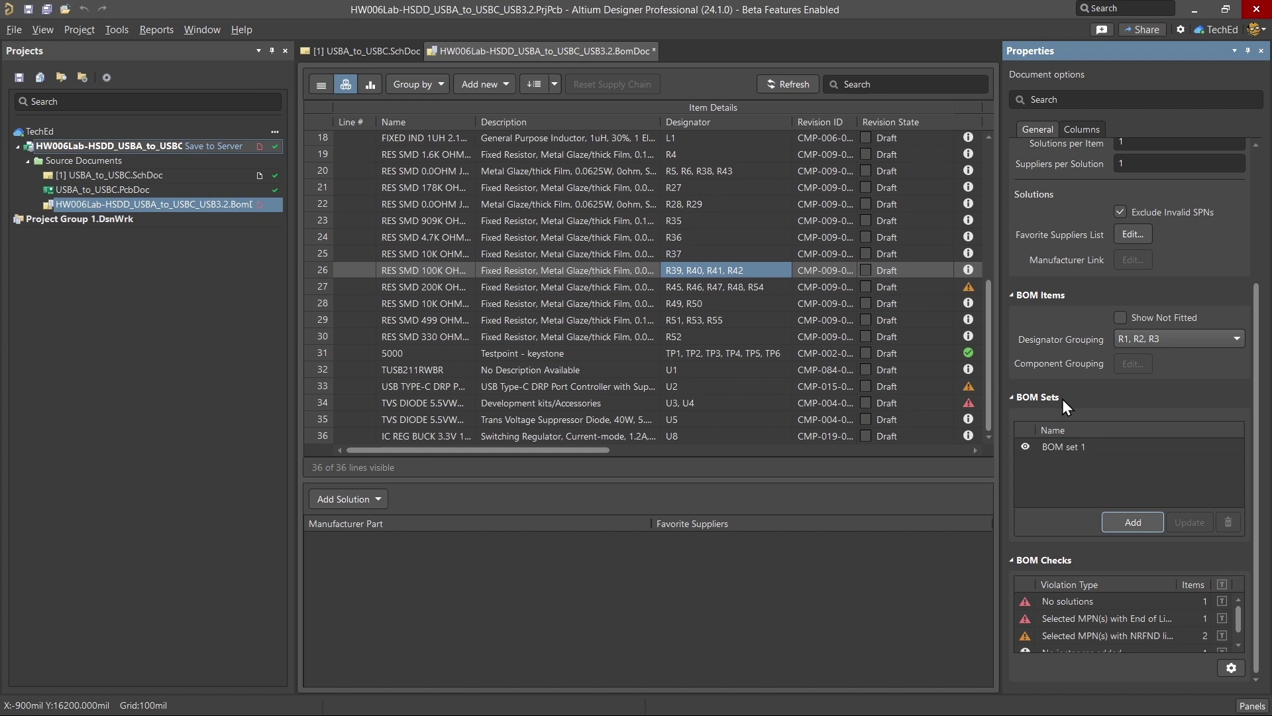
click(1079, 448)
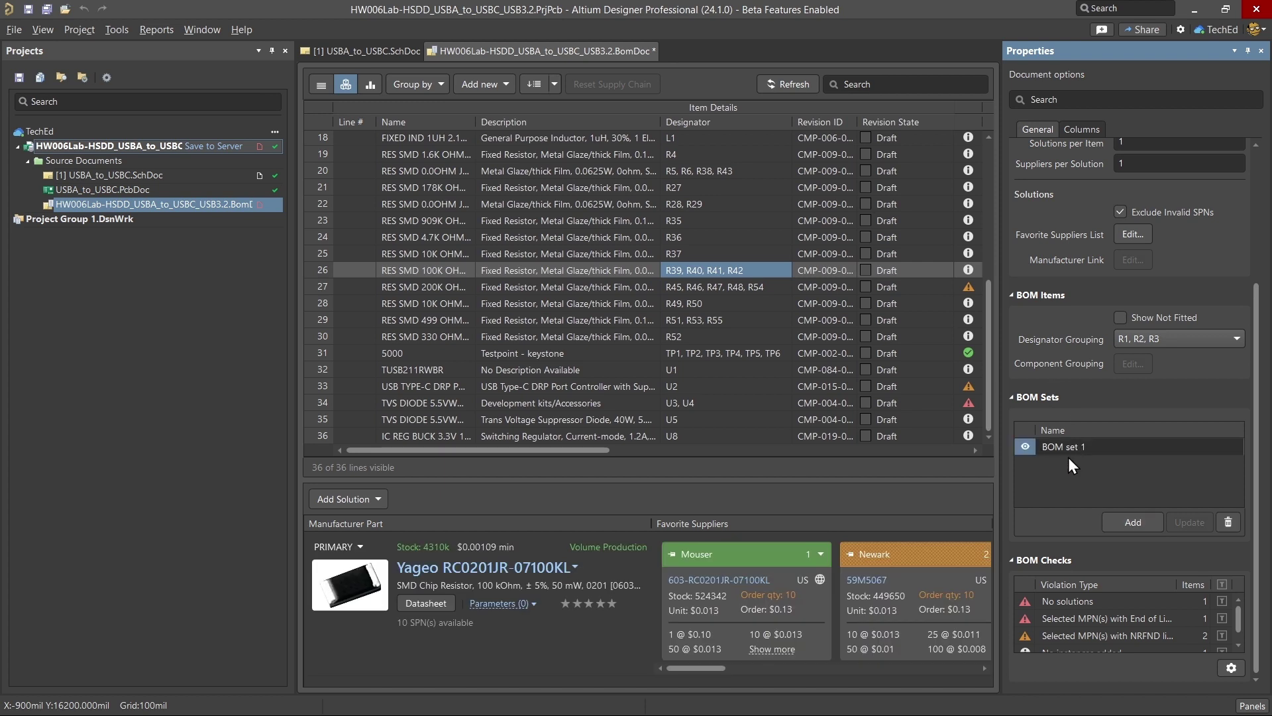
click(1231, 521)
click(1153, 522)
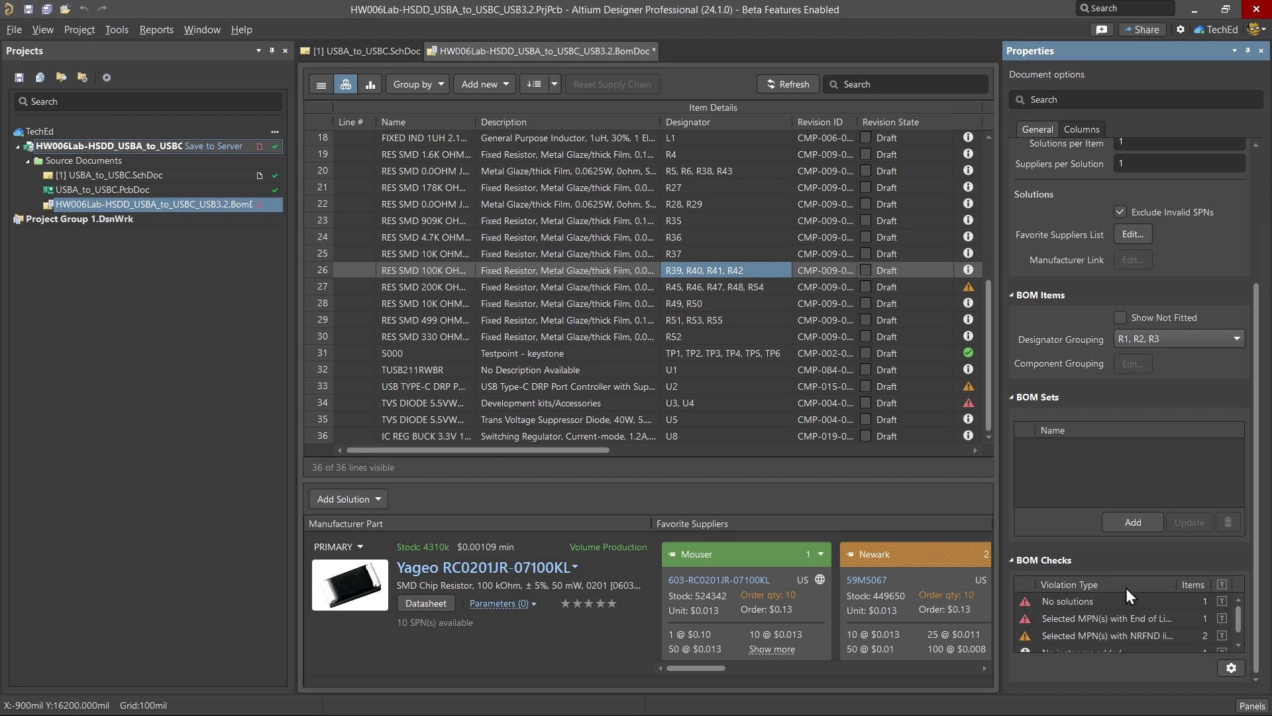
scroll(1131, 616, down, 1)
click(1125, 609)
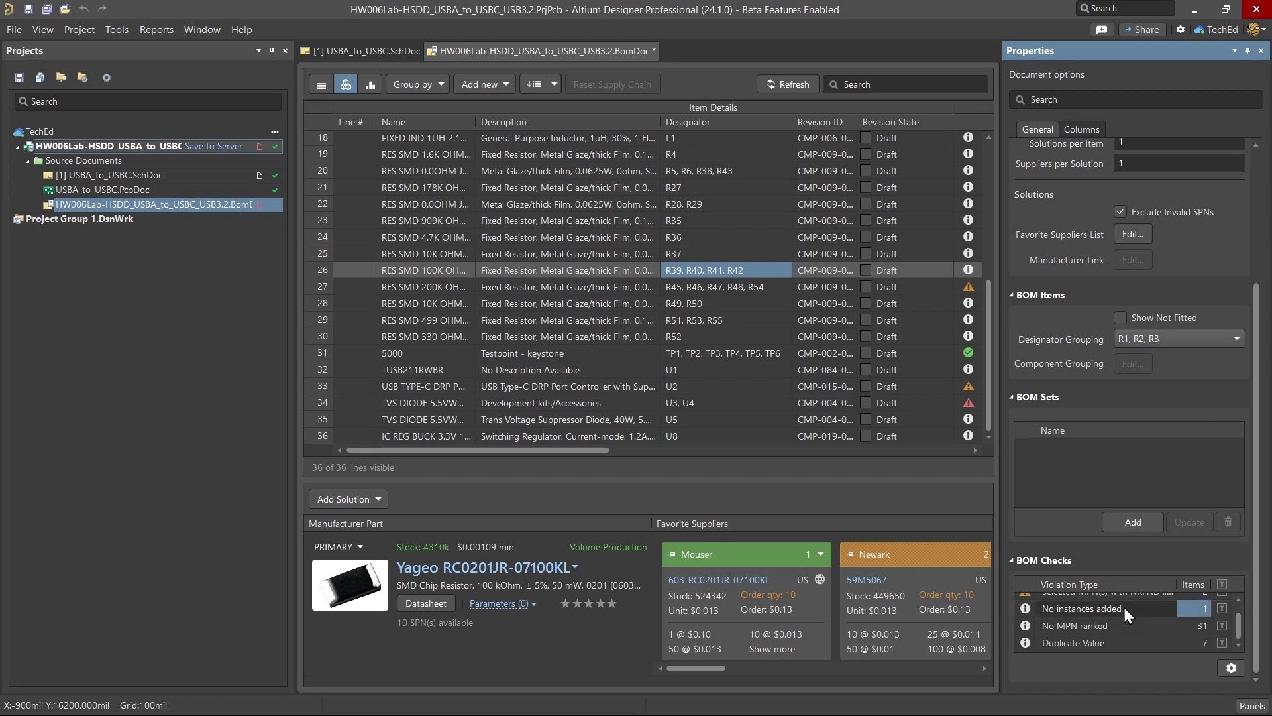
click(1116, 625)
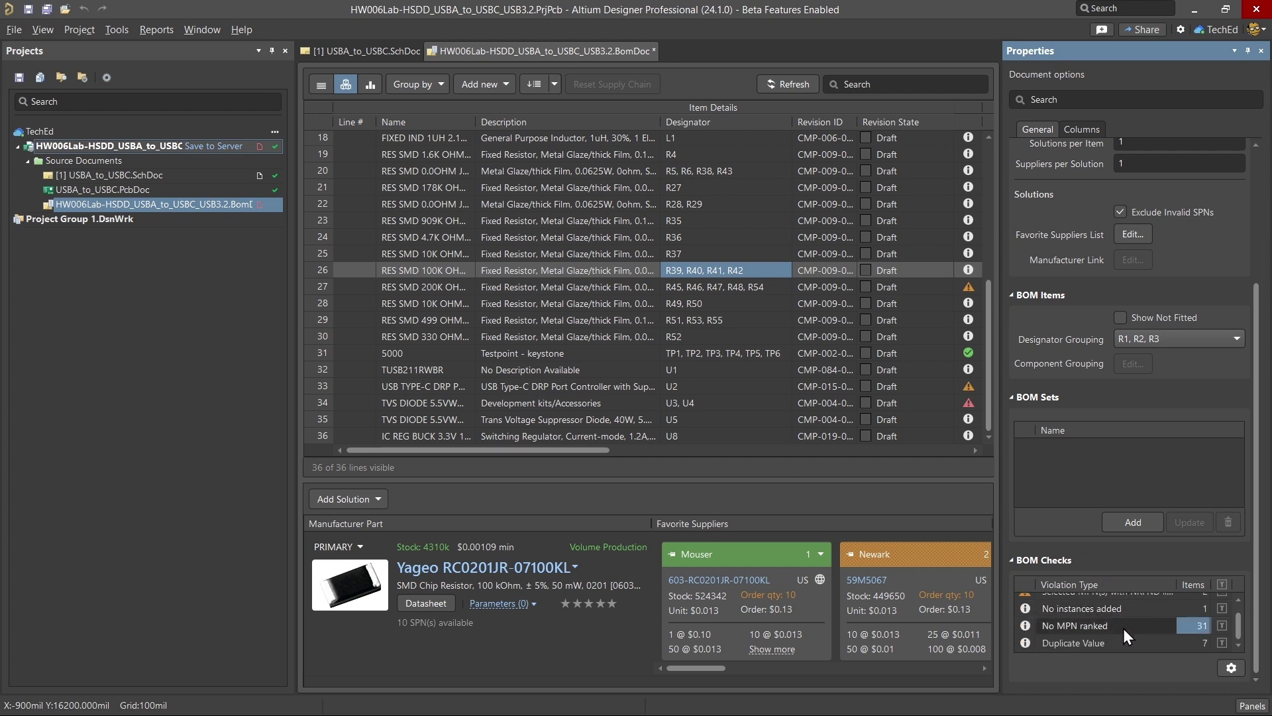
scroll(1127, 638, up, 2)
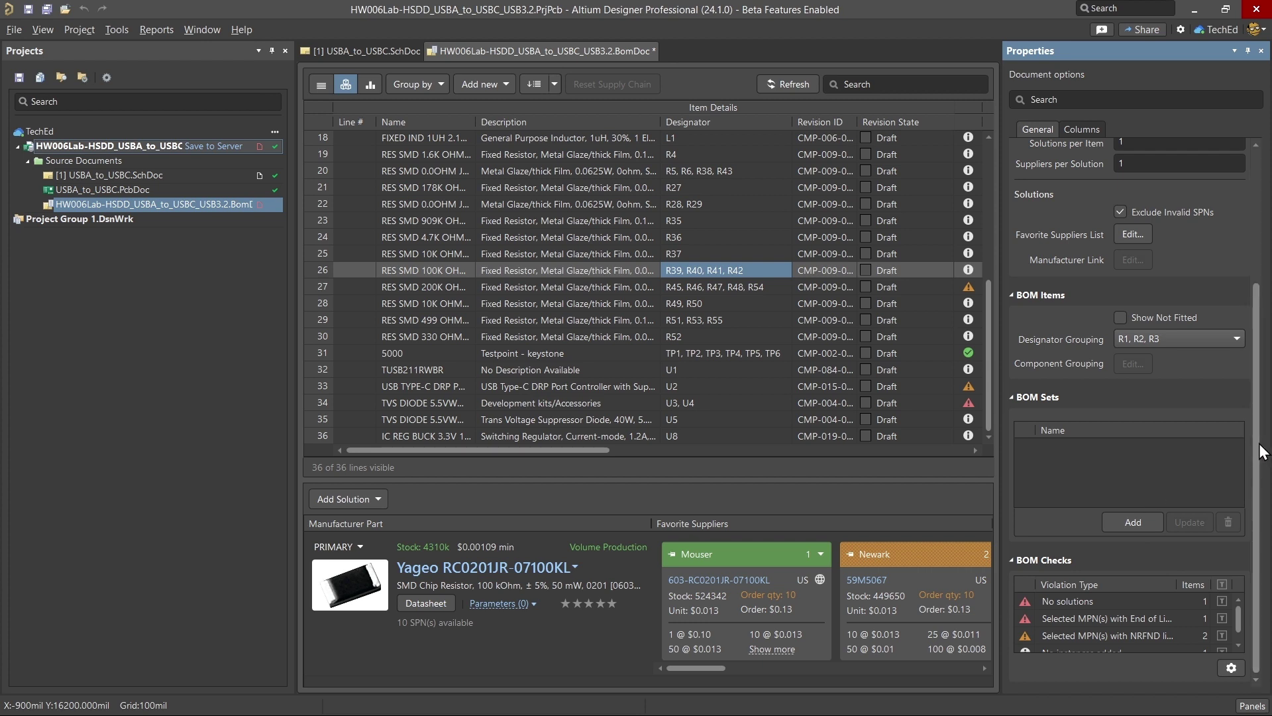
drag(1253, 464, 1185, 128)
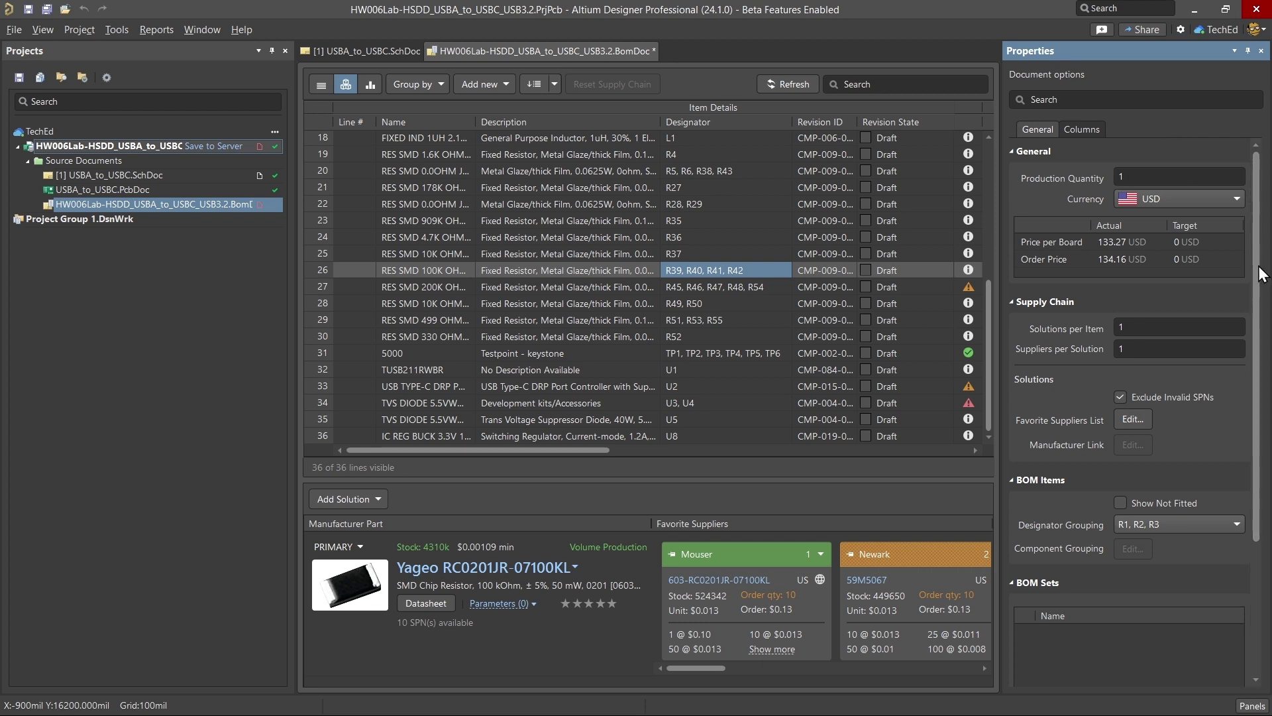
drag(1261, 274, 1265, 515)
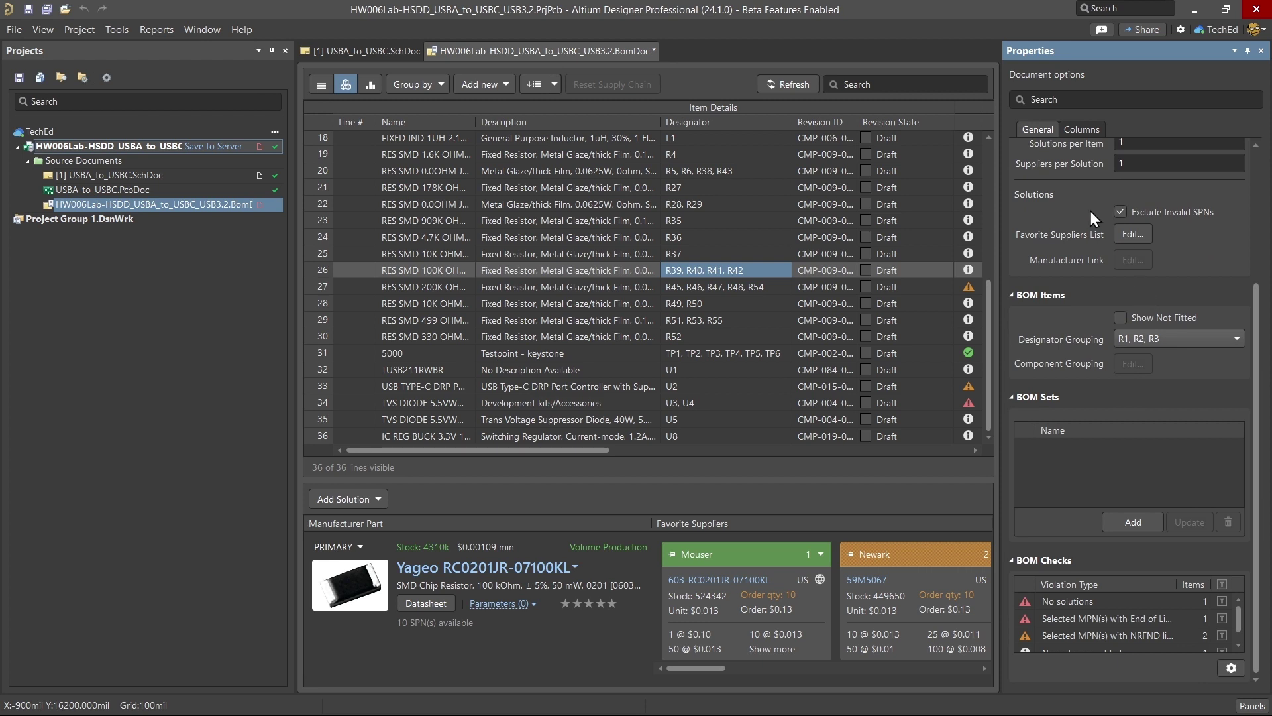
click(556, 85)
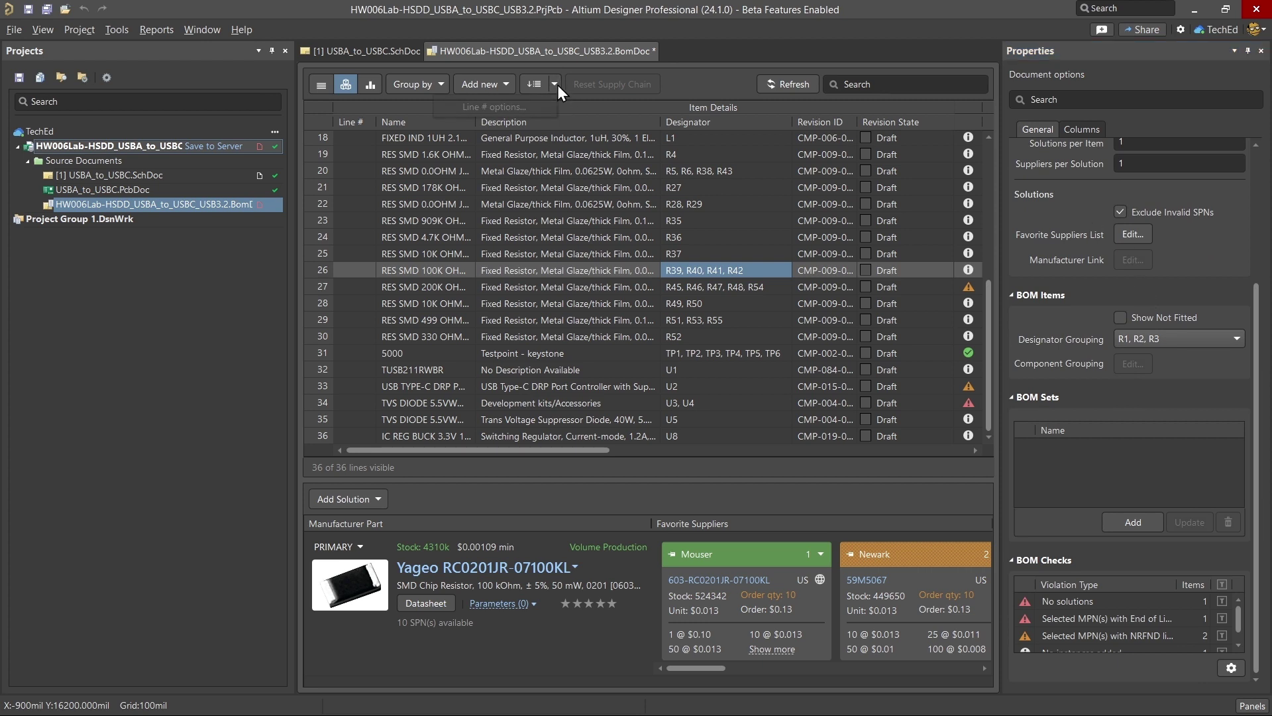
click(558, 85)
click(144, 31)
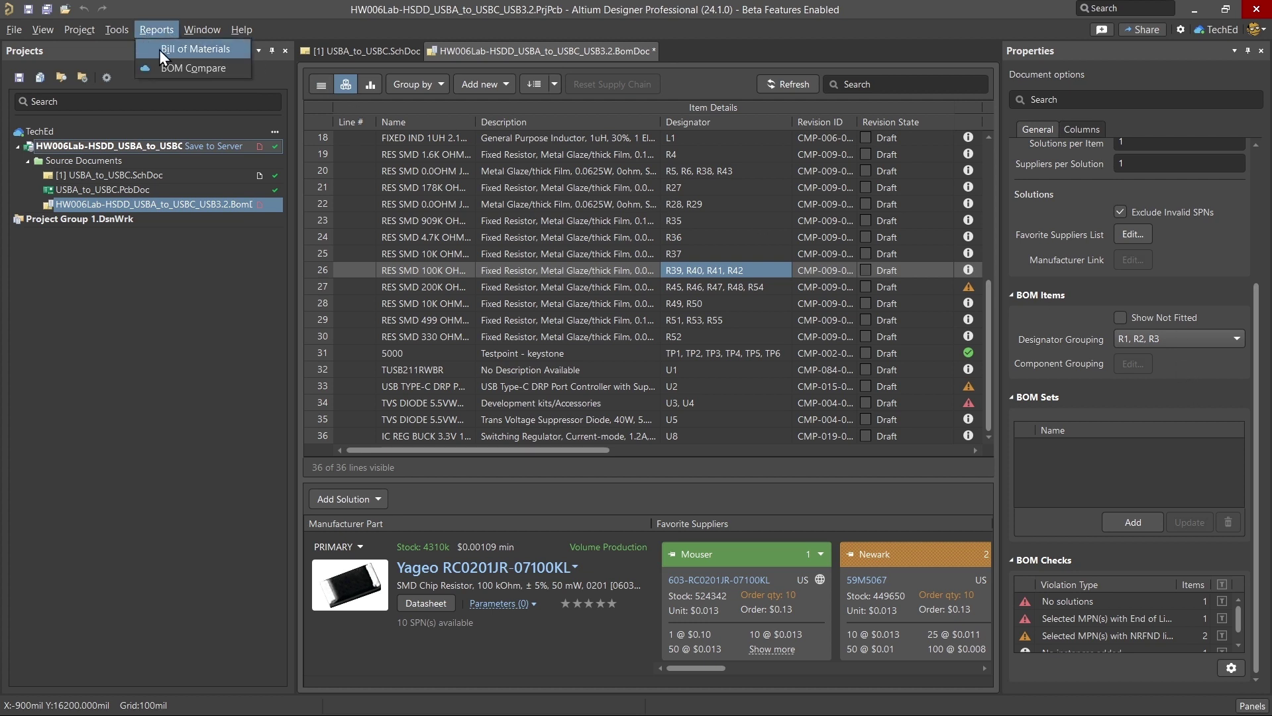
click(159, 50)
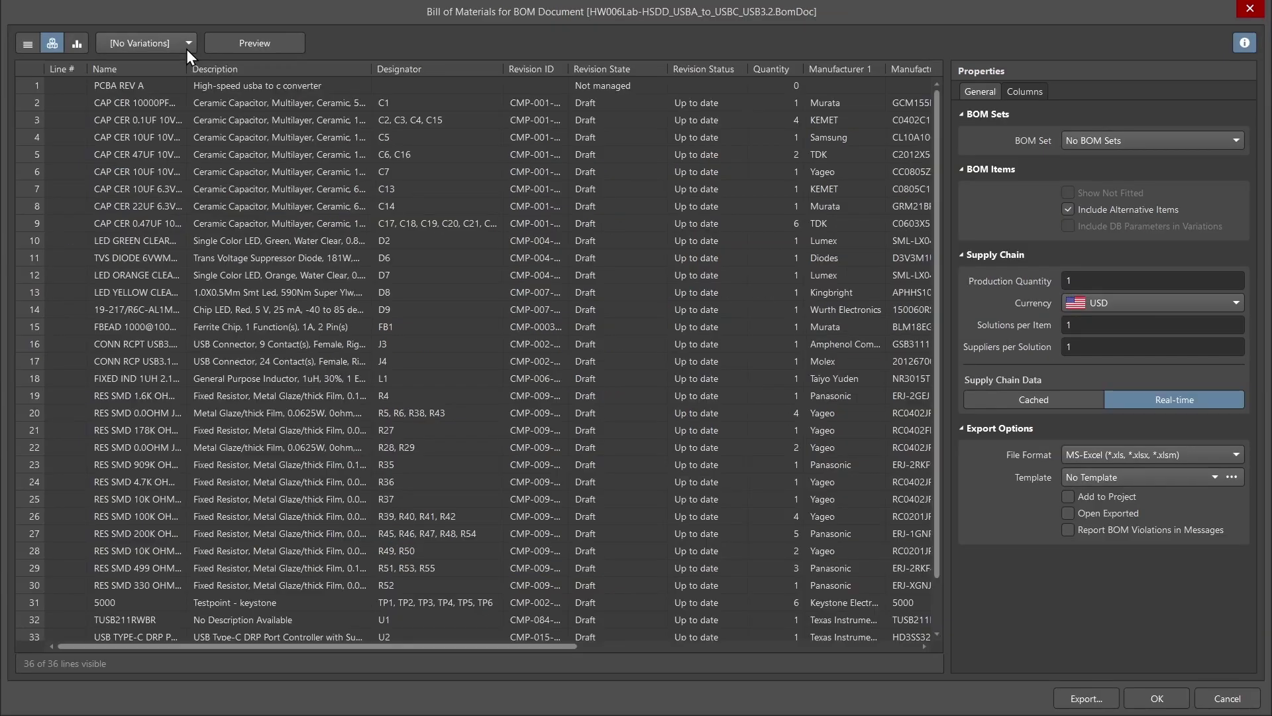
click(186, 48)
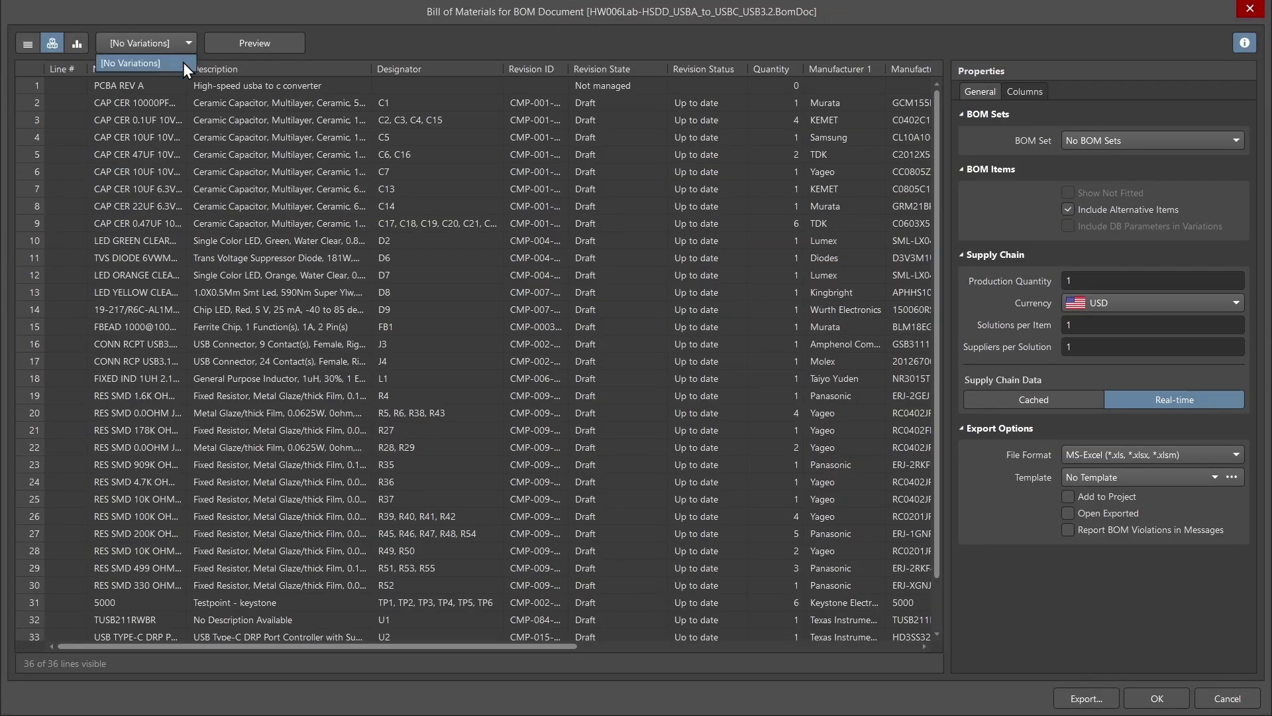
click(350, 53)
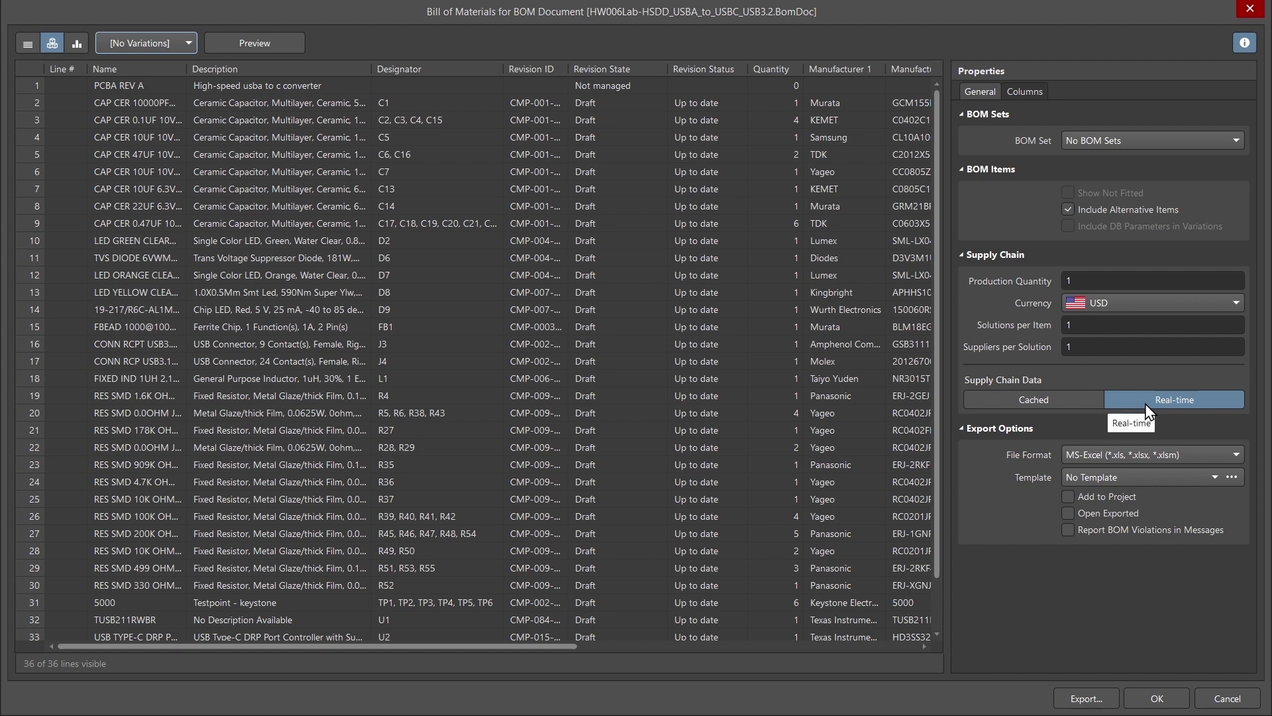
click(1168, 428)
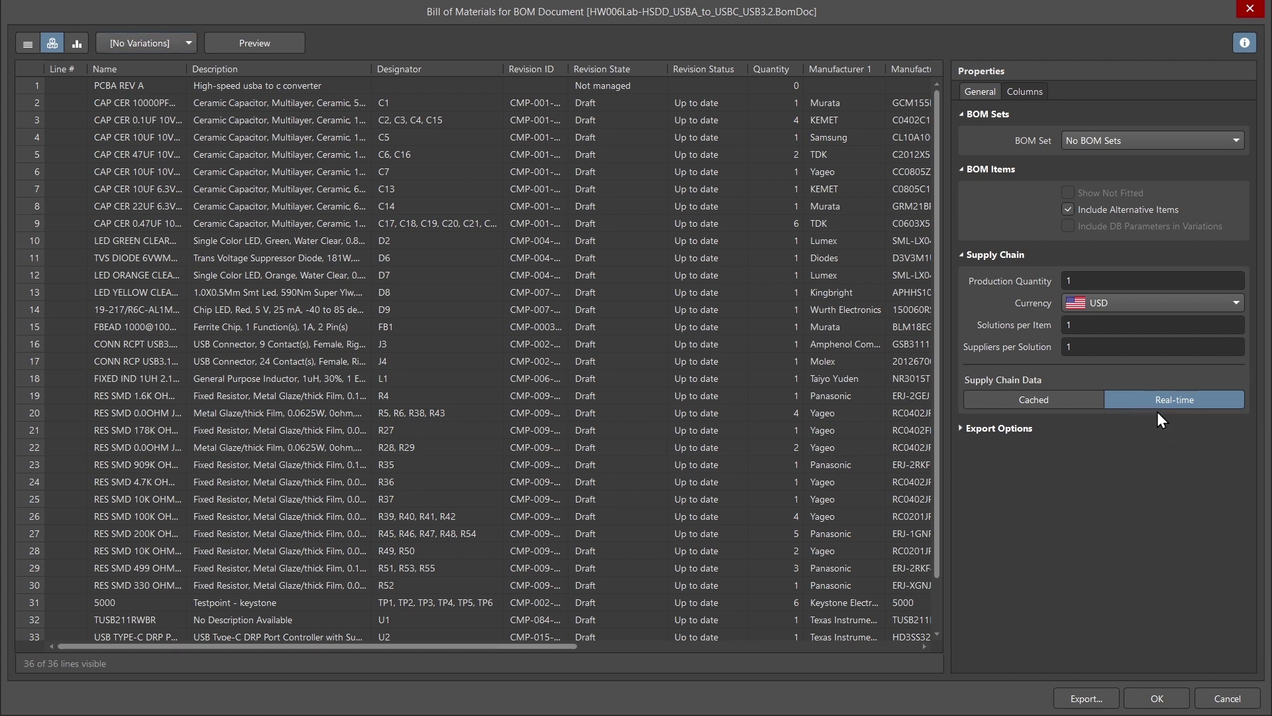
click(1055, 431)
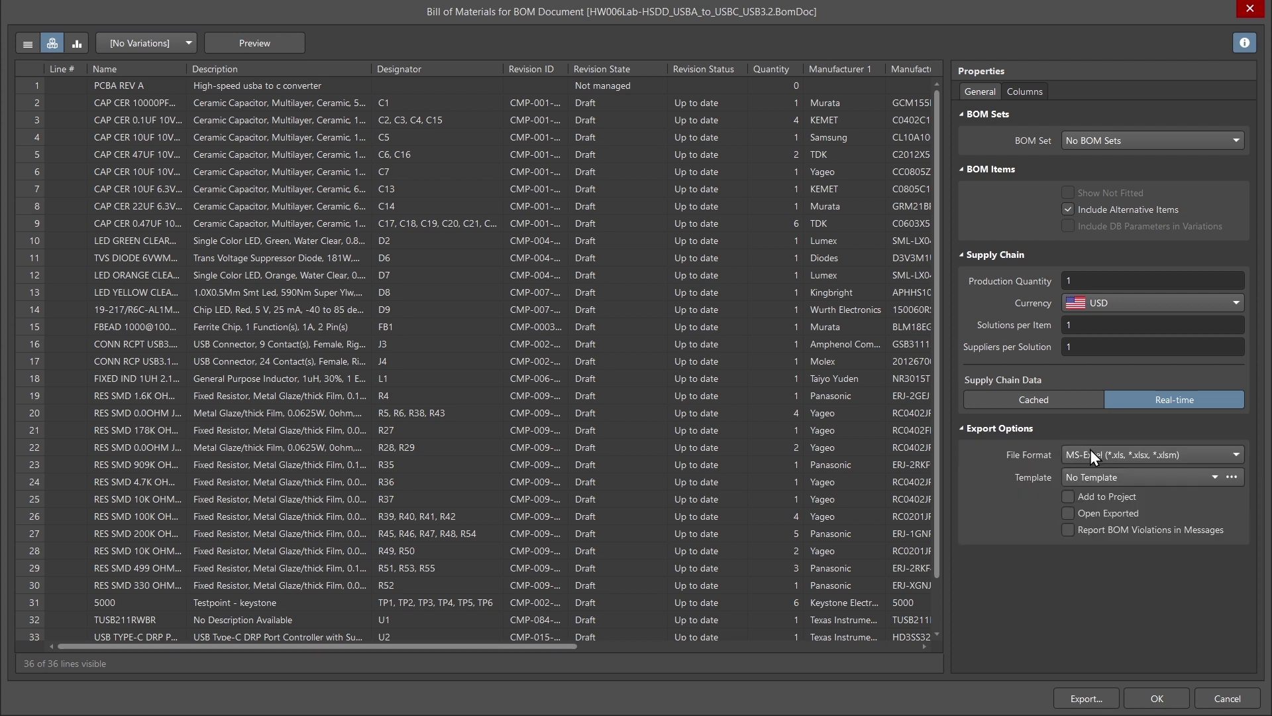
click(1078, 455)
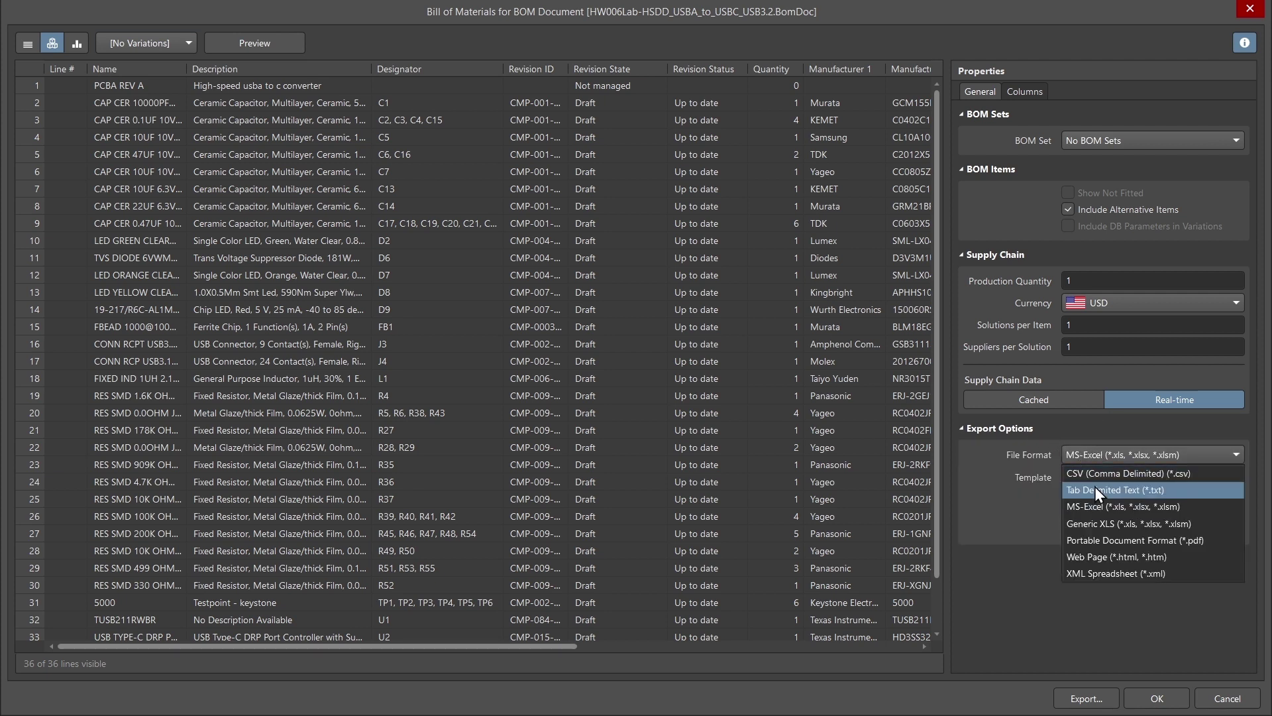
click(1036, 514)
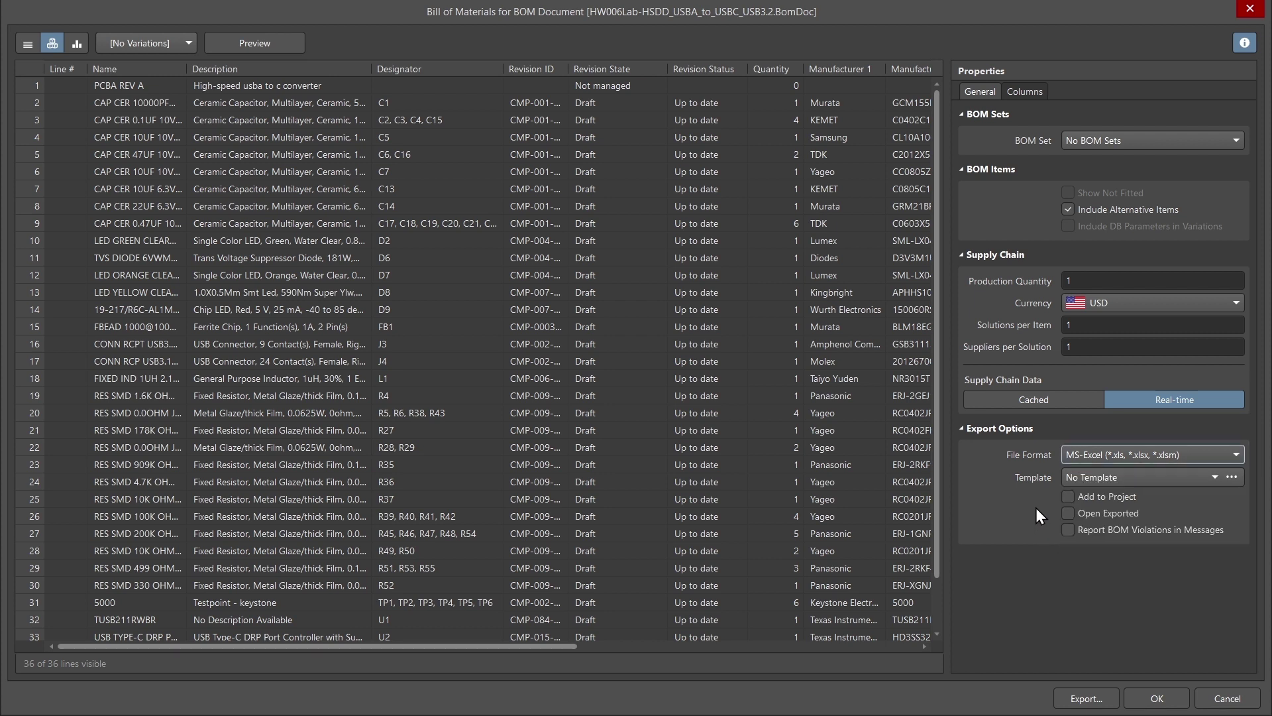
Export the BOM using BOM Template Dual Supplier (v. 2) with Report BOM Violations enabled
click(1112, 477)
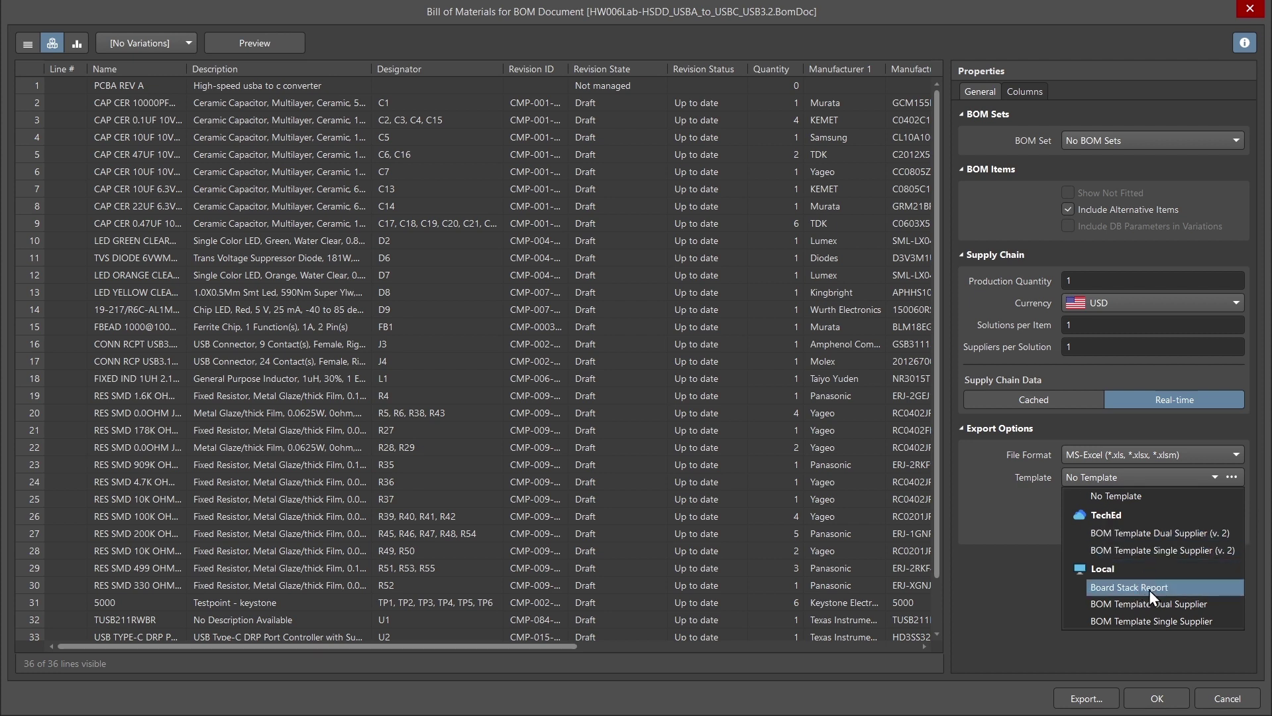
click(1123, 536)
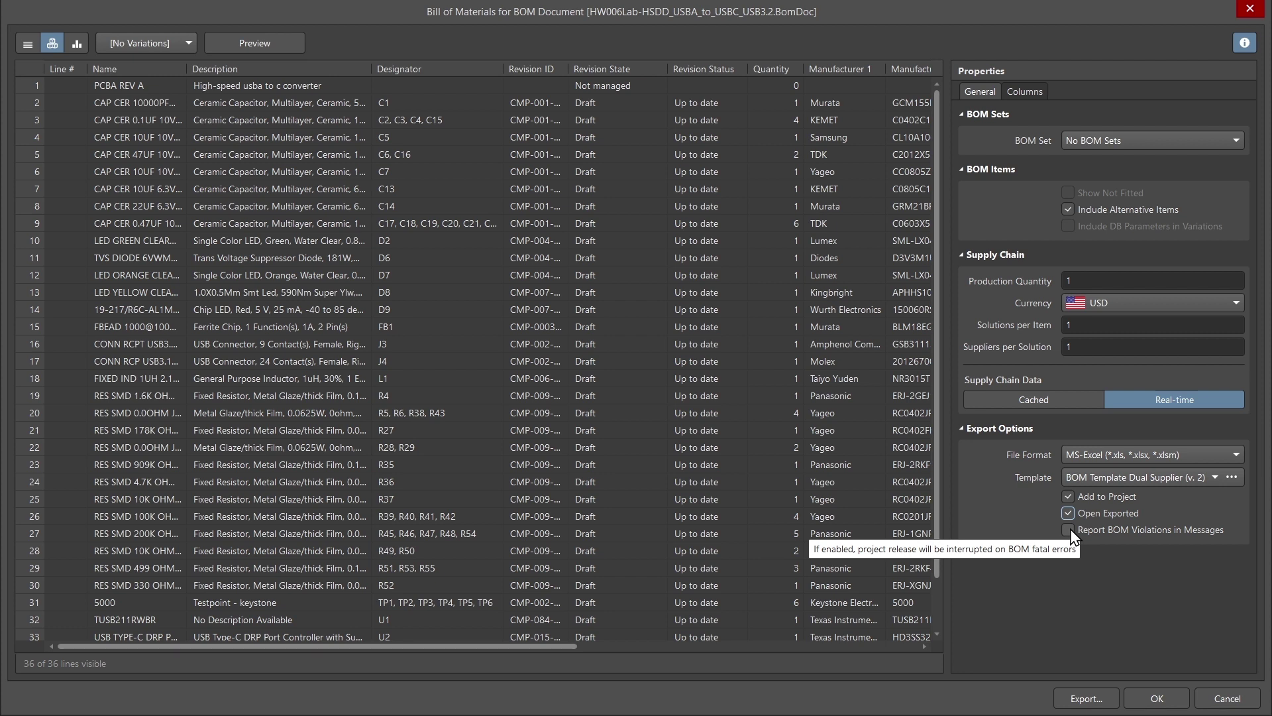
click(1068, 530)
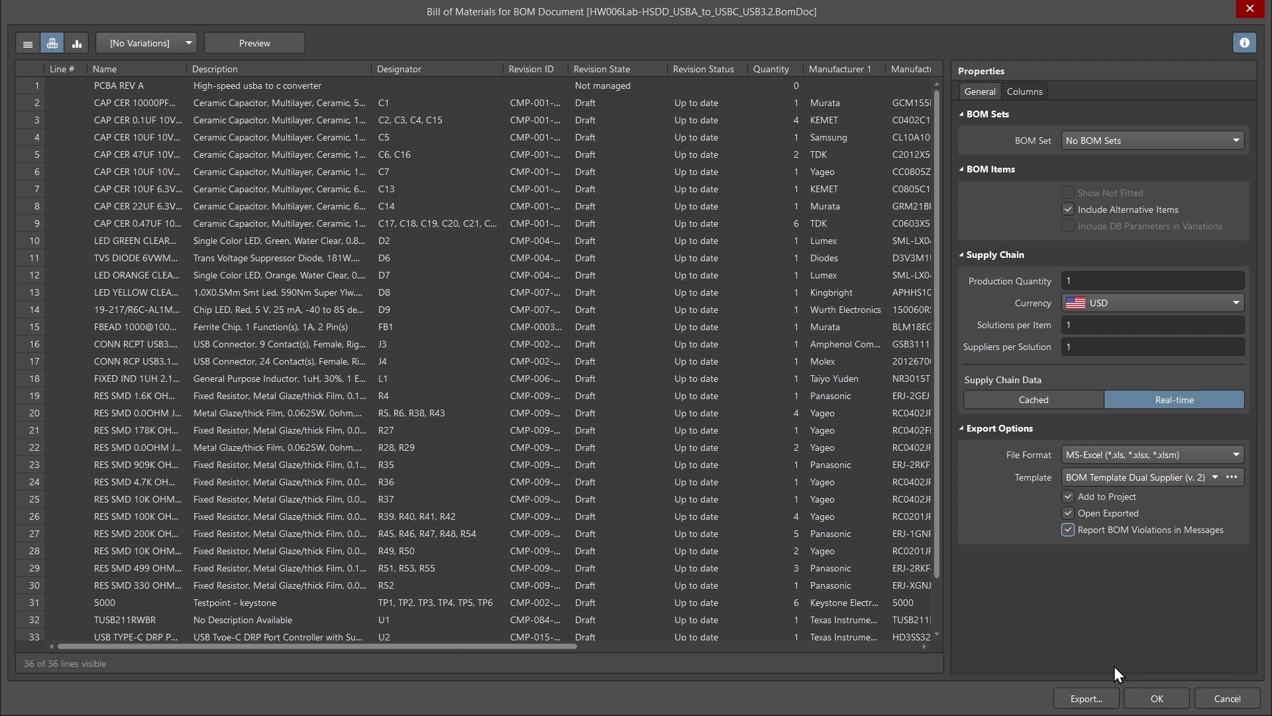
click(1087, 697)
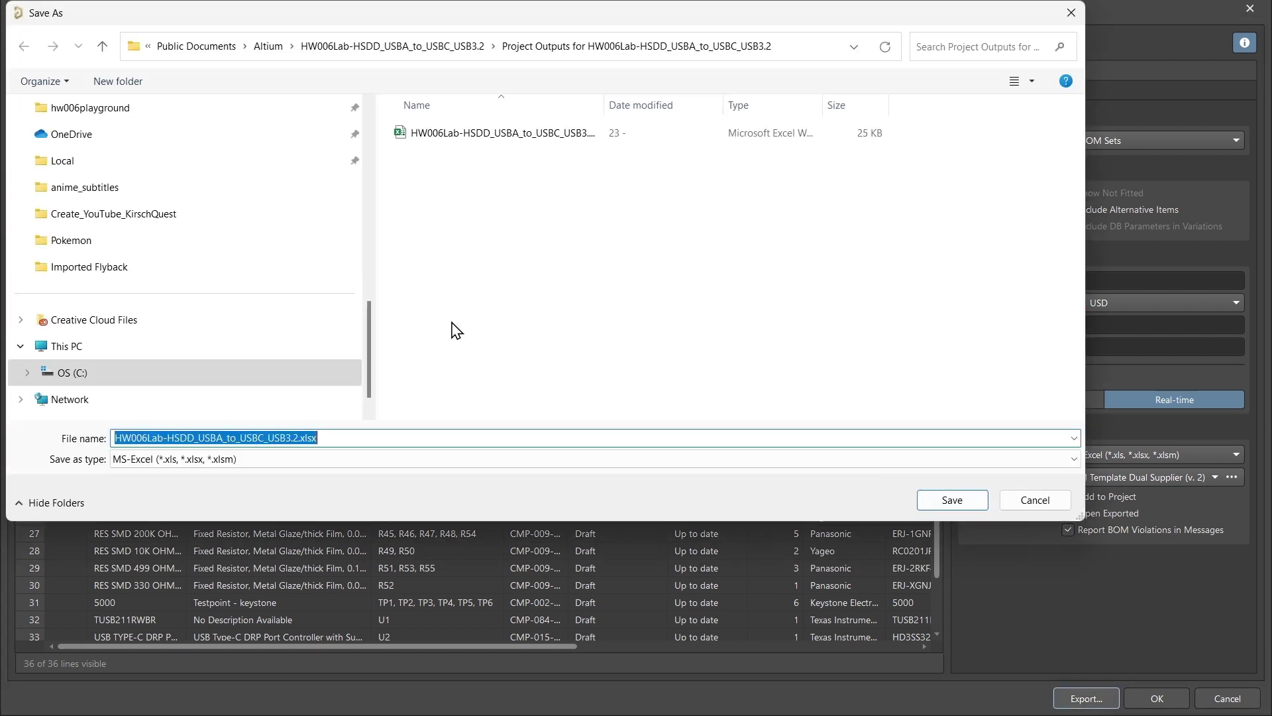
Save the export as HW006Lab-HSDD_USBA_to_USBC_USB3.2_TEST.xlsx
click(298, 438)
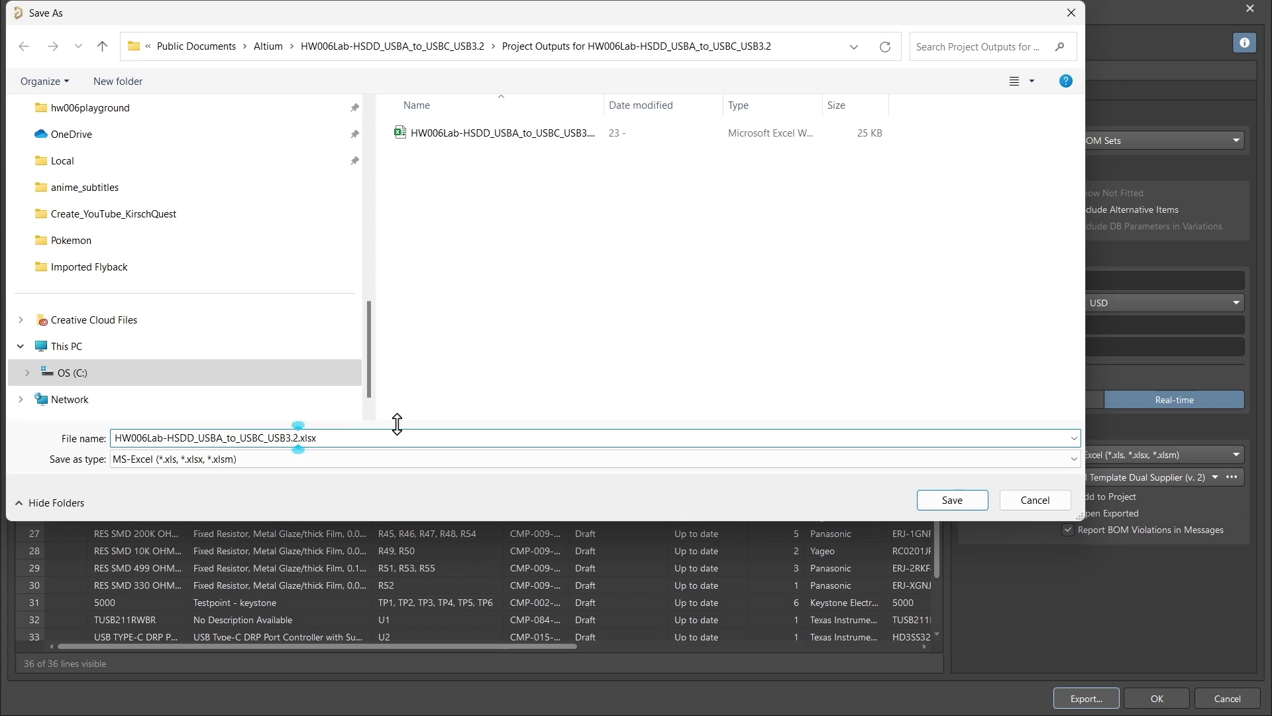
text(_TEST)
key(Return)
key(Caps_Lock)
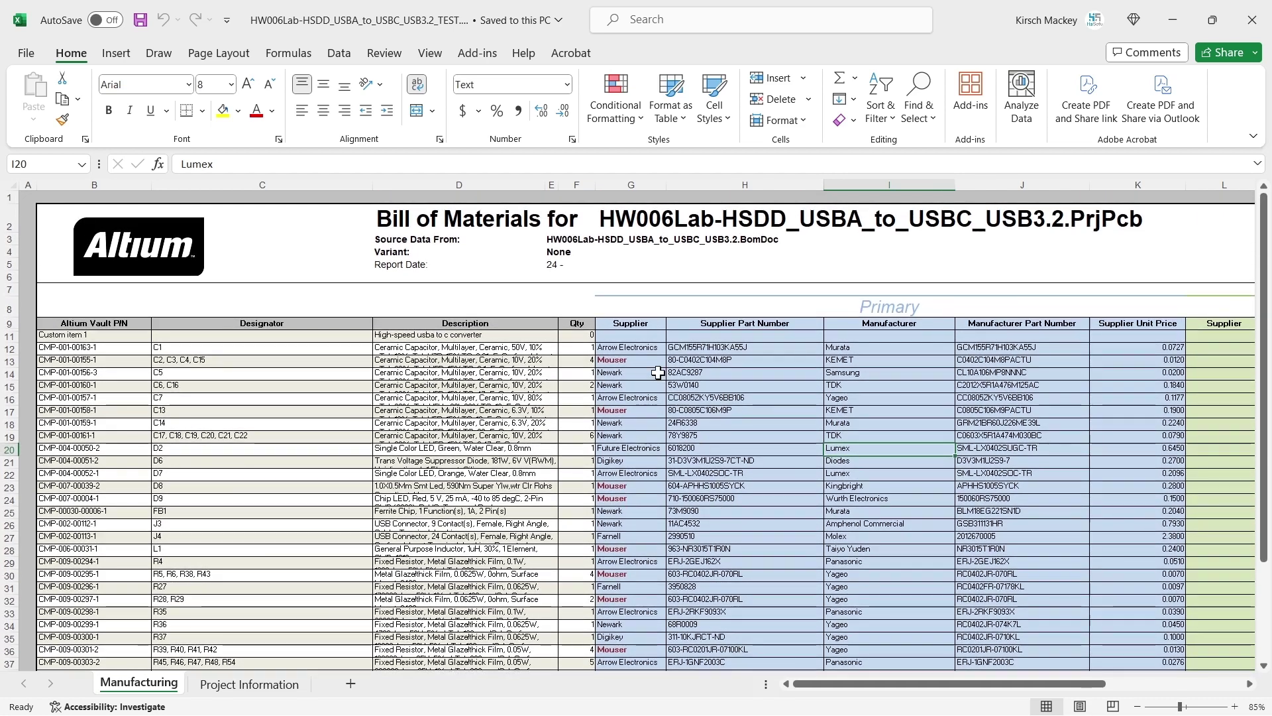
Expand hidden row 10 to reveal field names like DesignItemId, then view the Secondary columns
mouse_move(866, 688)
mouse_down()
mouse_move(1045, 692)
mouse_move(859, 689)
mouse_up()
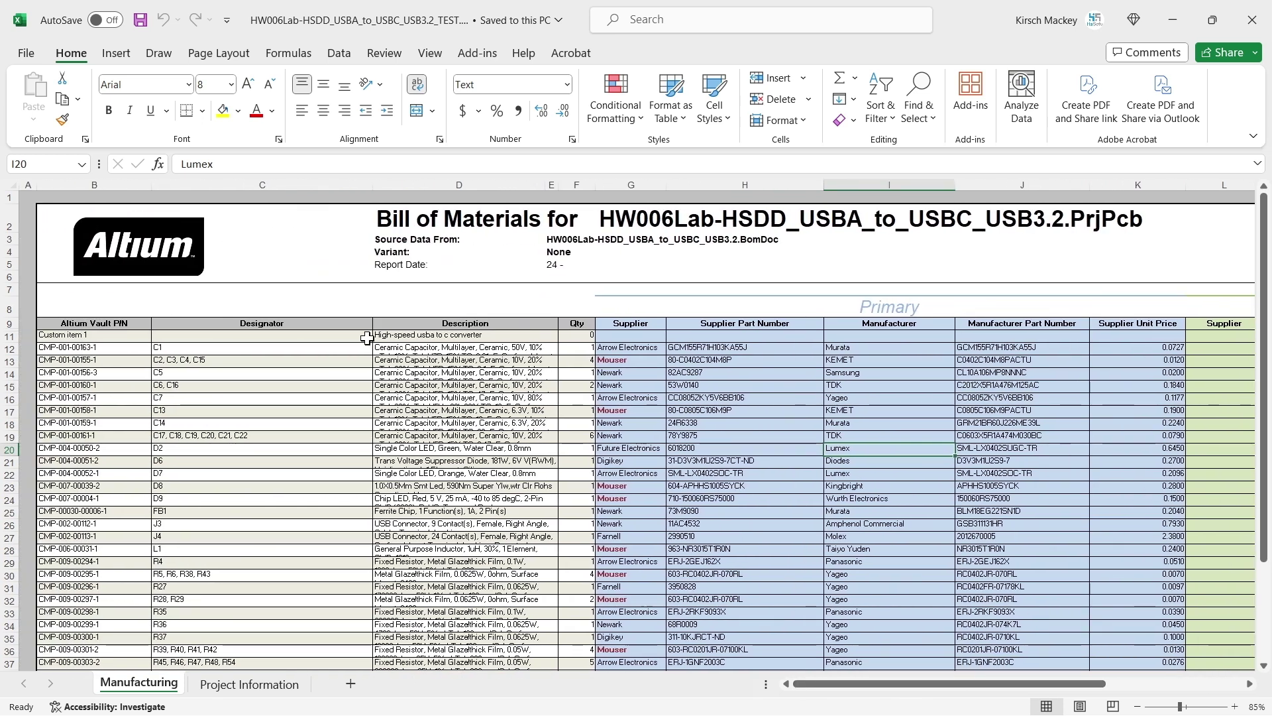
click(241, 305)
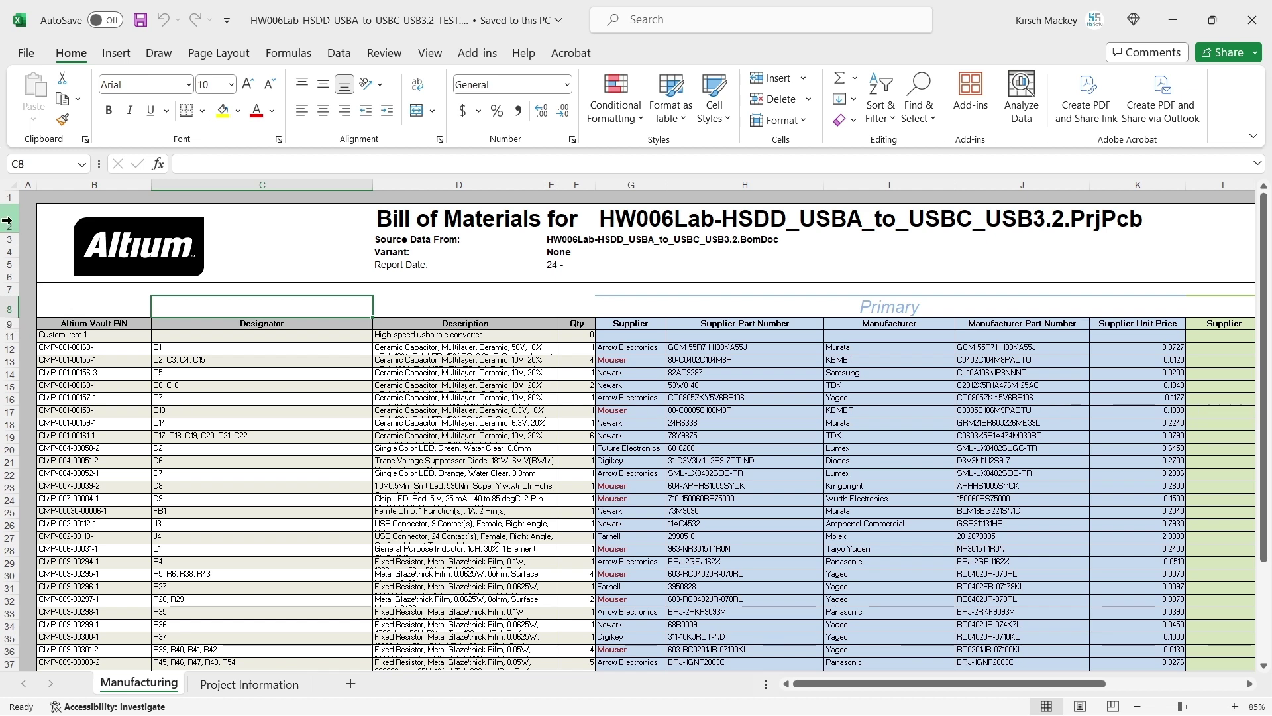
click(127, 310)
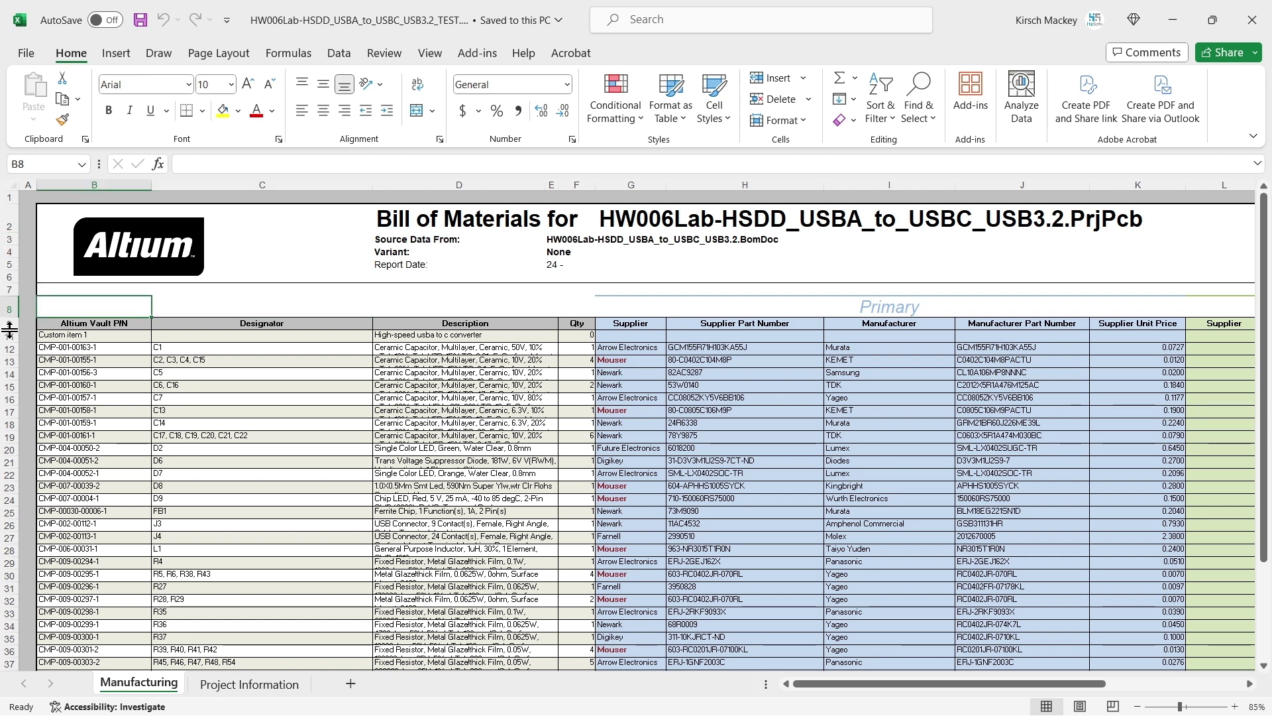
drag(10, 338, 11, 351)
click(252, 342)
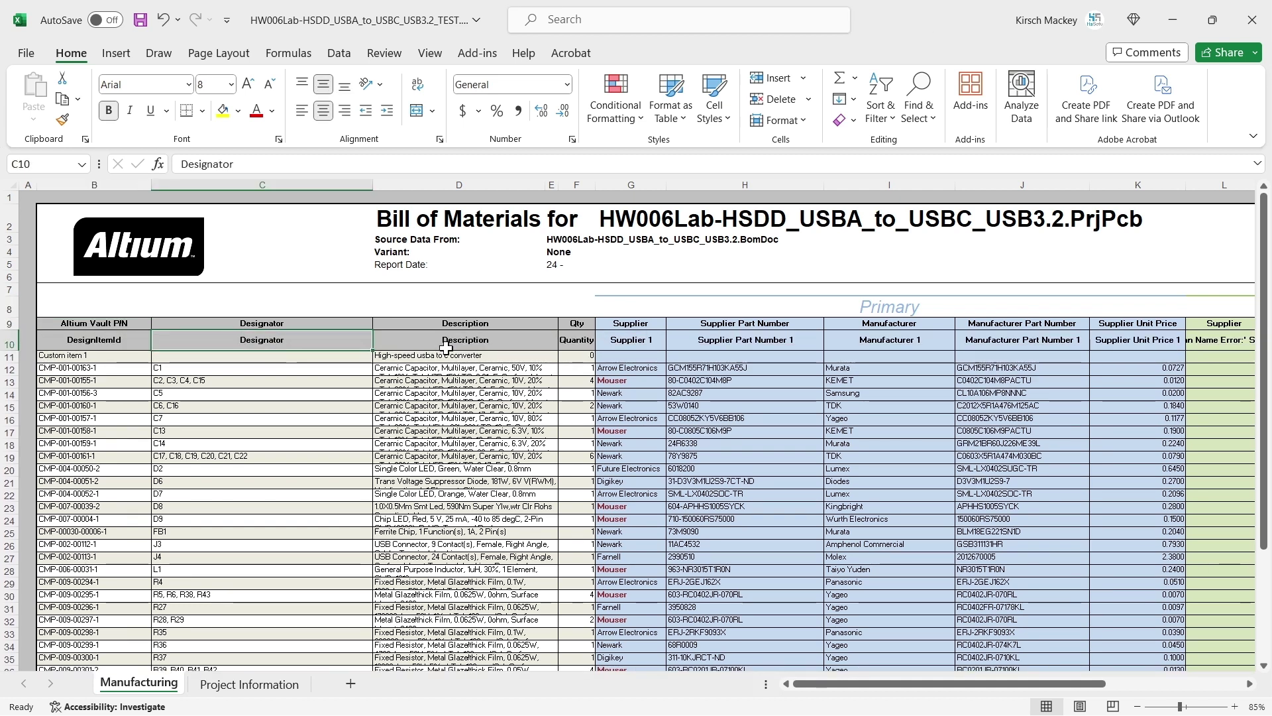
scroll(630, 378, down, 2)
scroll(648, 376, down, 1)
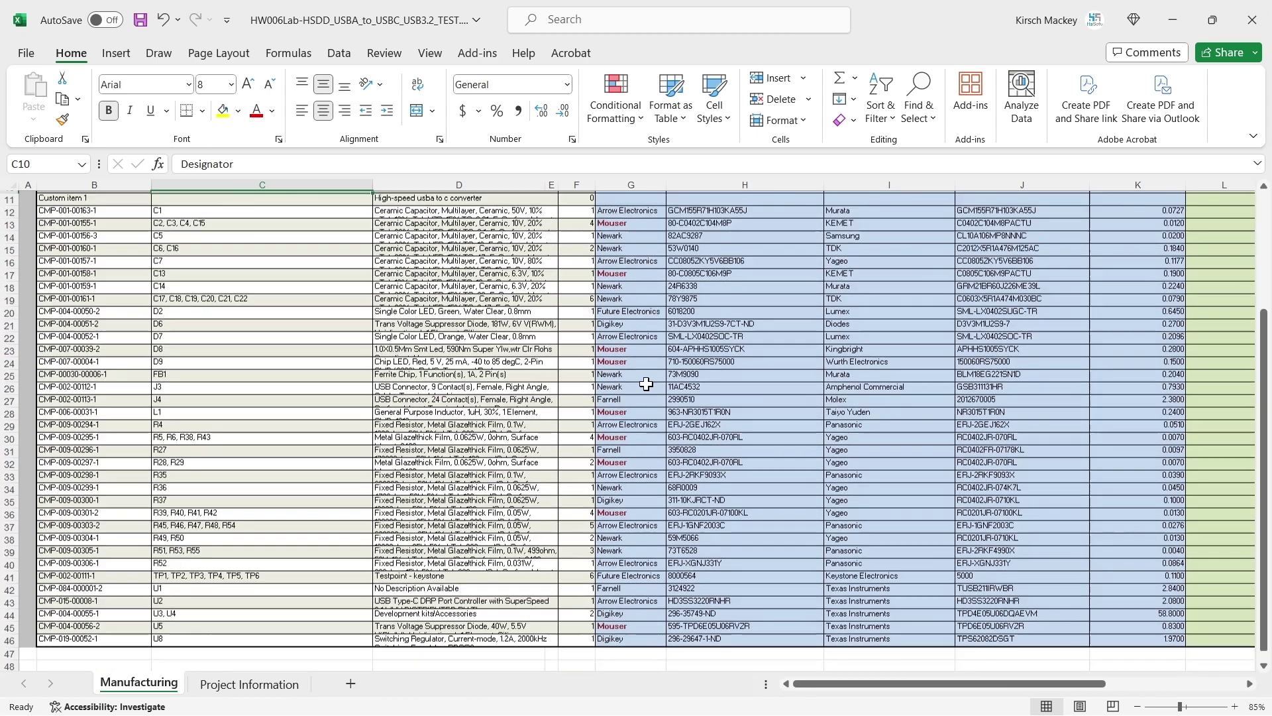
scroll(648, 375, up, 4)
drag(965, 683, 1101, 699)
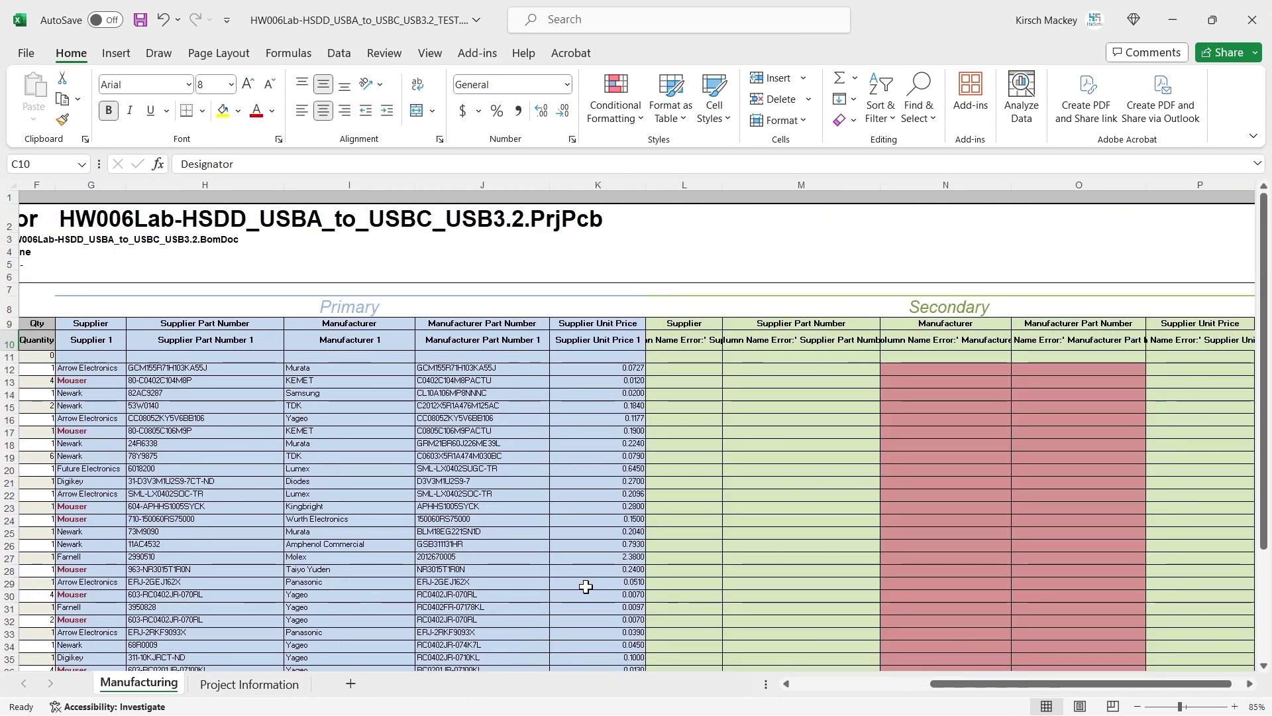
Widen column B on the Project Information sheet to fit the full paths
click(200, 689)
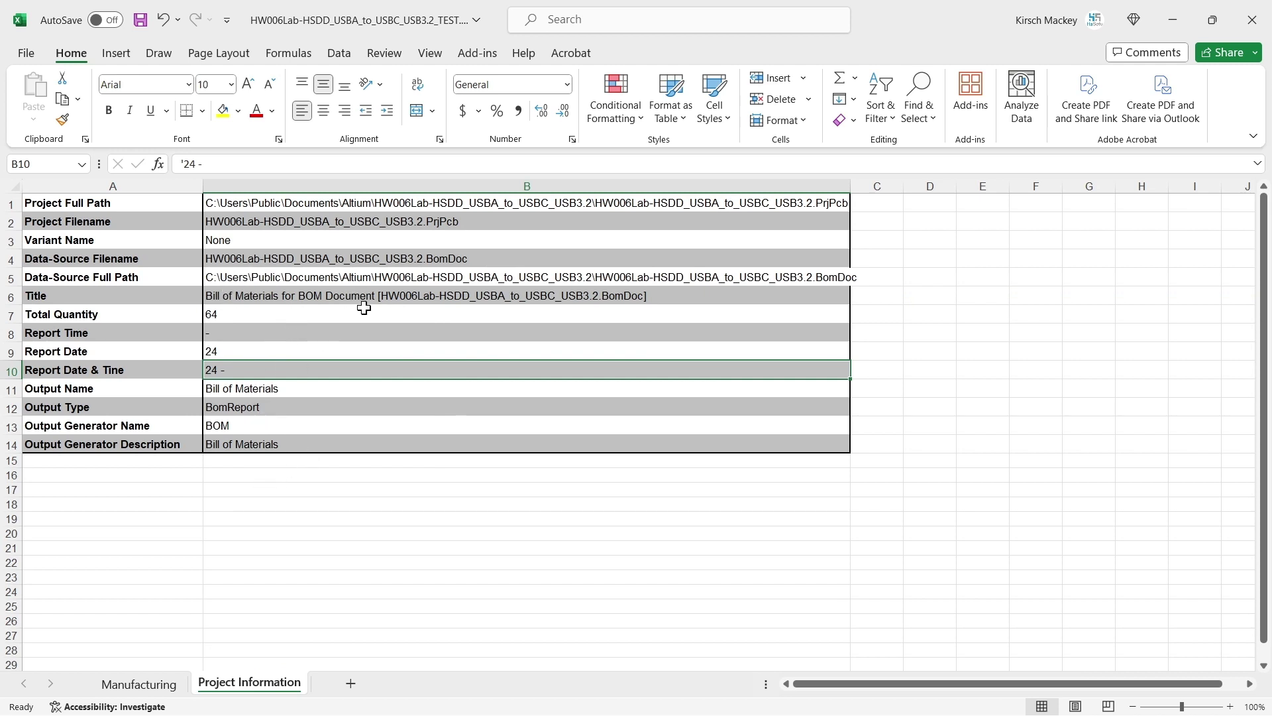
drag(857, 189, 894, 190)
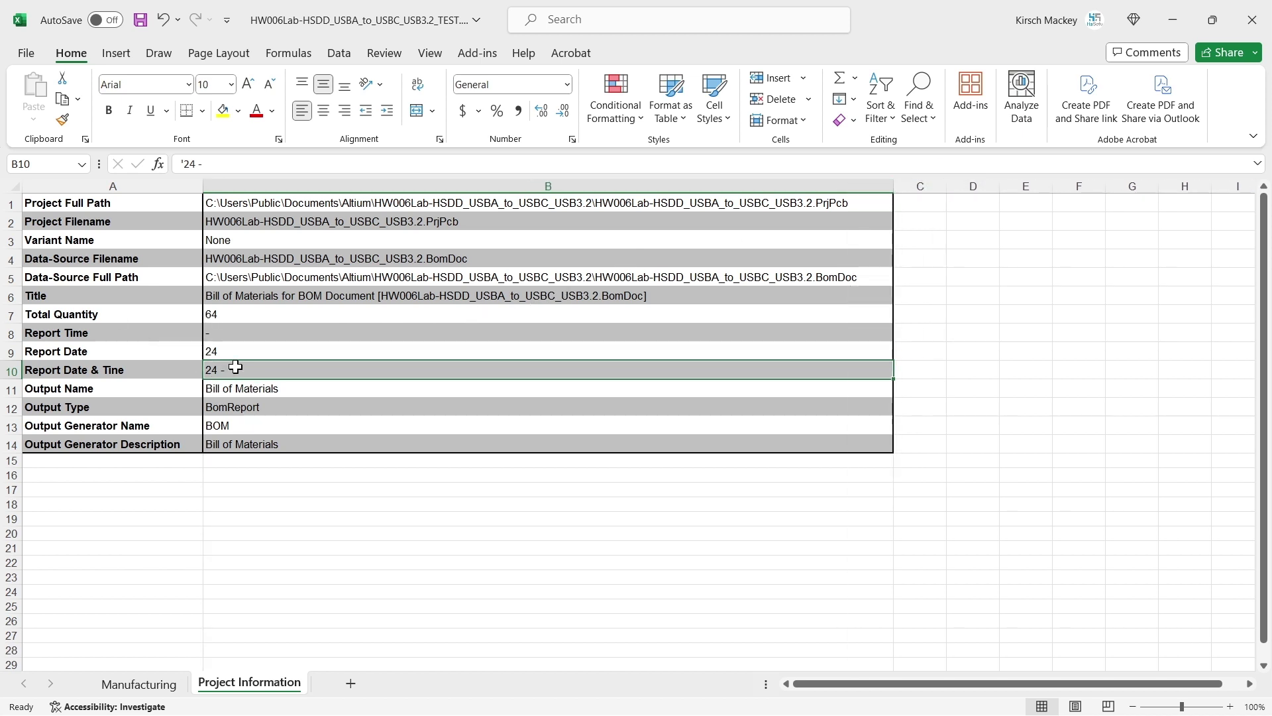
click(164, 680)
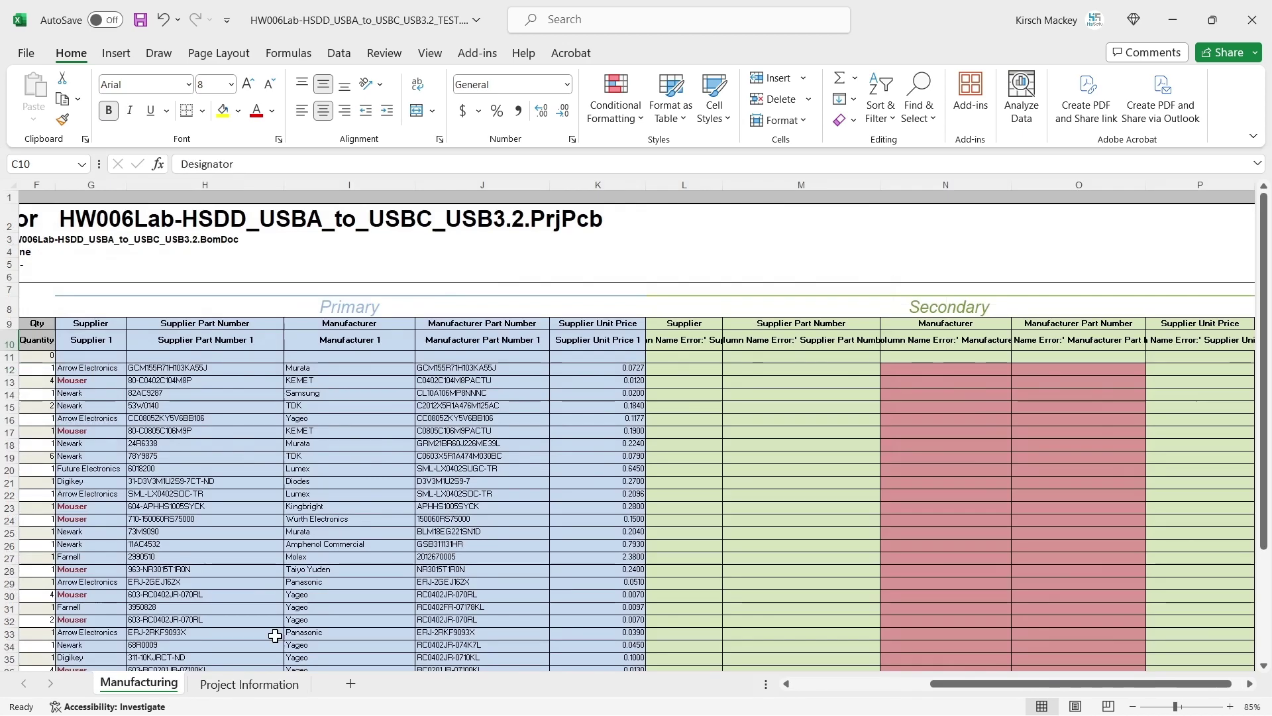
Review Manufacturing prices, then heighten rows 12–14 to show full capacitor descriptions
click(732, 404)
scroll(860, 427, down, 2)
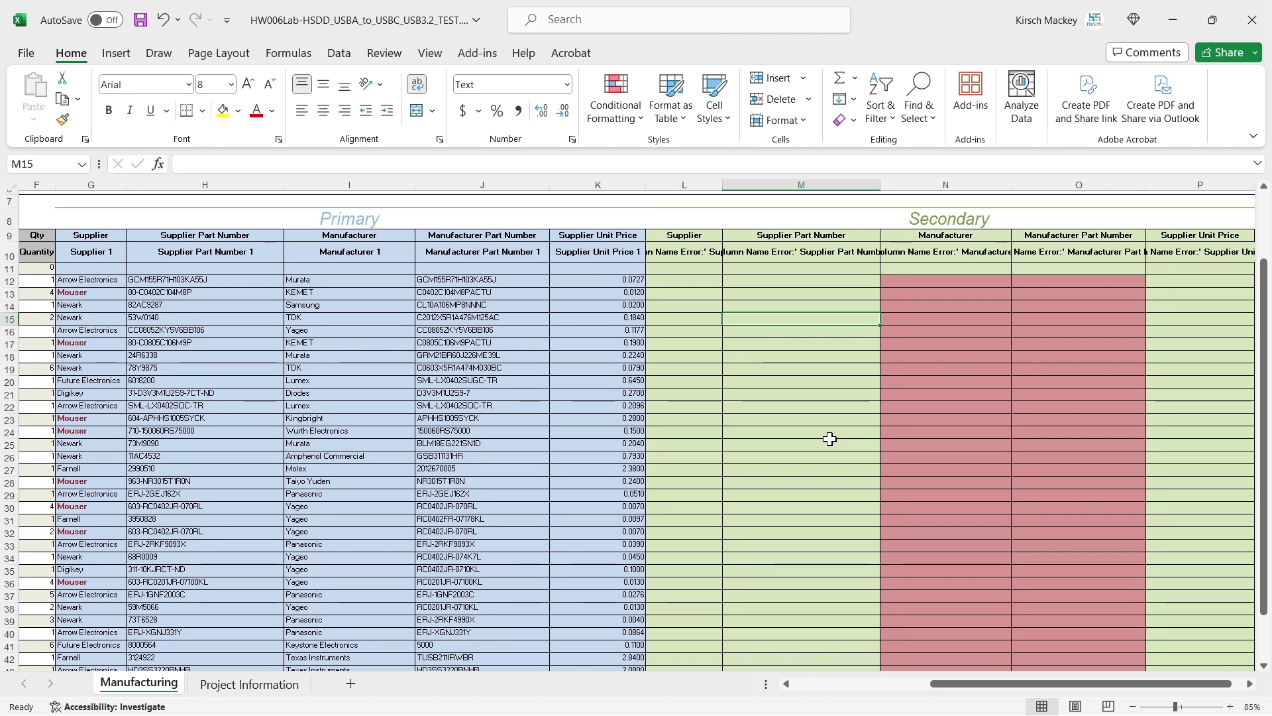
click(622, 420)
click(730, 424)
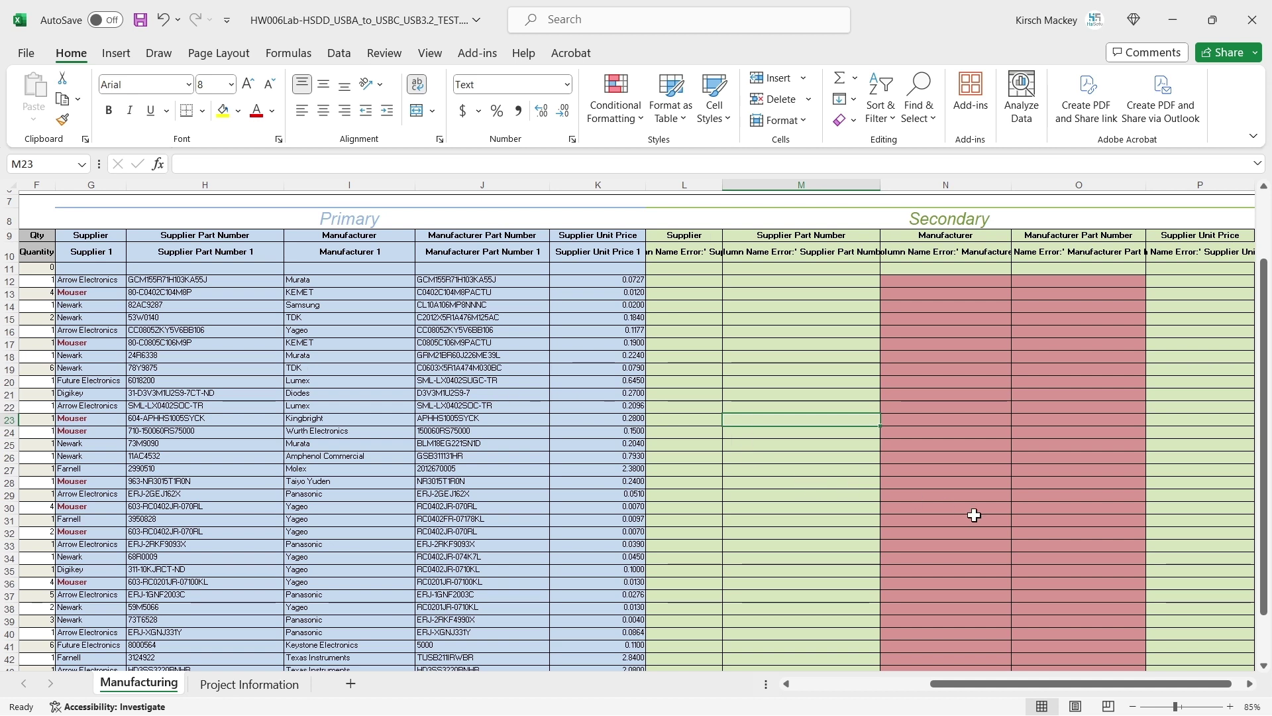
drag(983, 689, 843, 688)
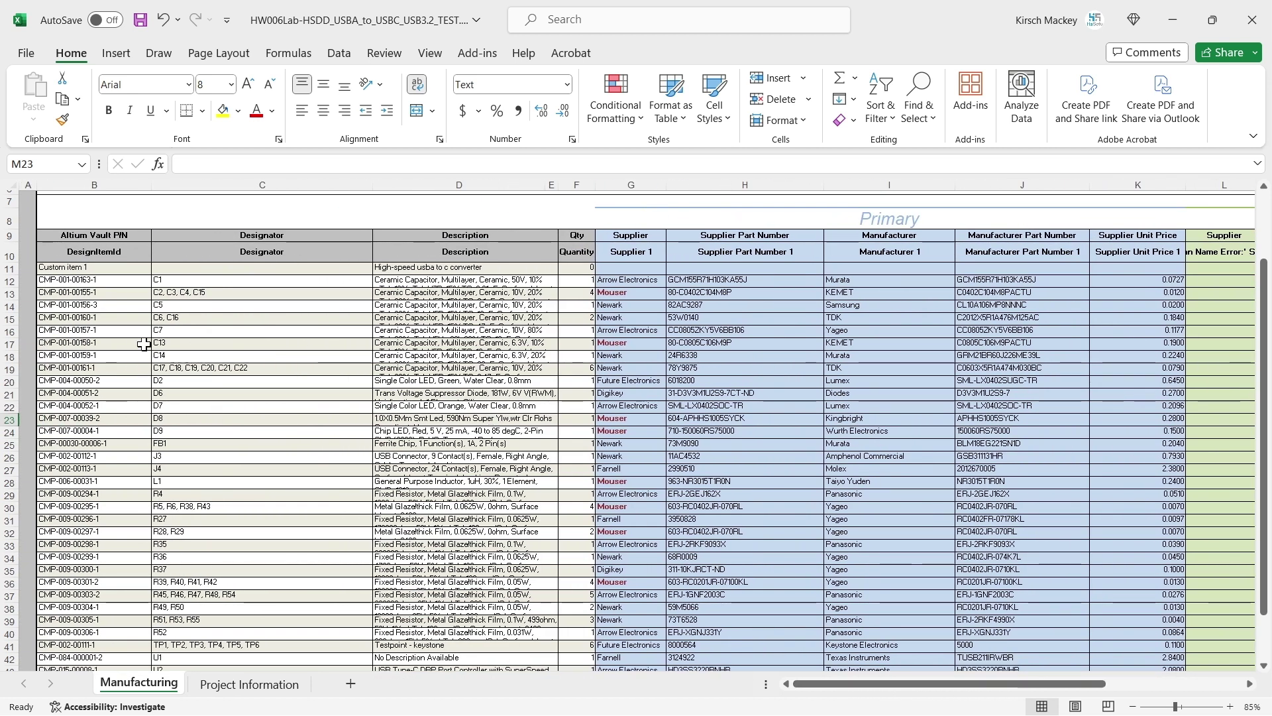
mouse_move(7, 310)
mouse_down()
mouse_move(7, 323)
mouse_move(12, 295)
mouse_up()
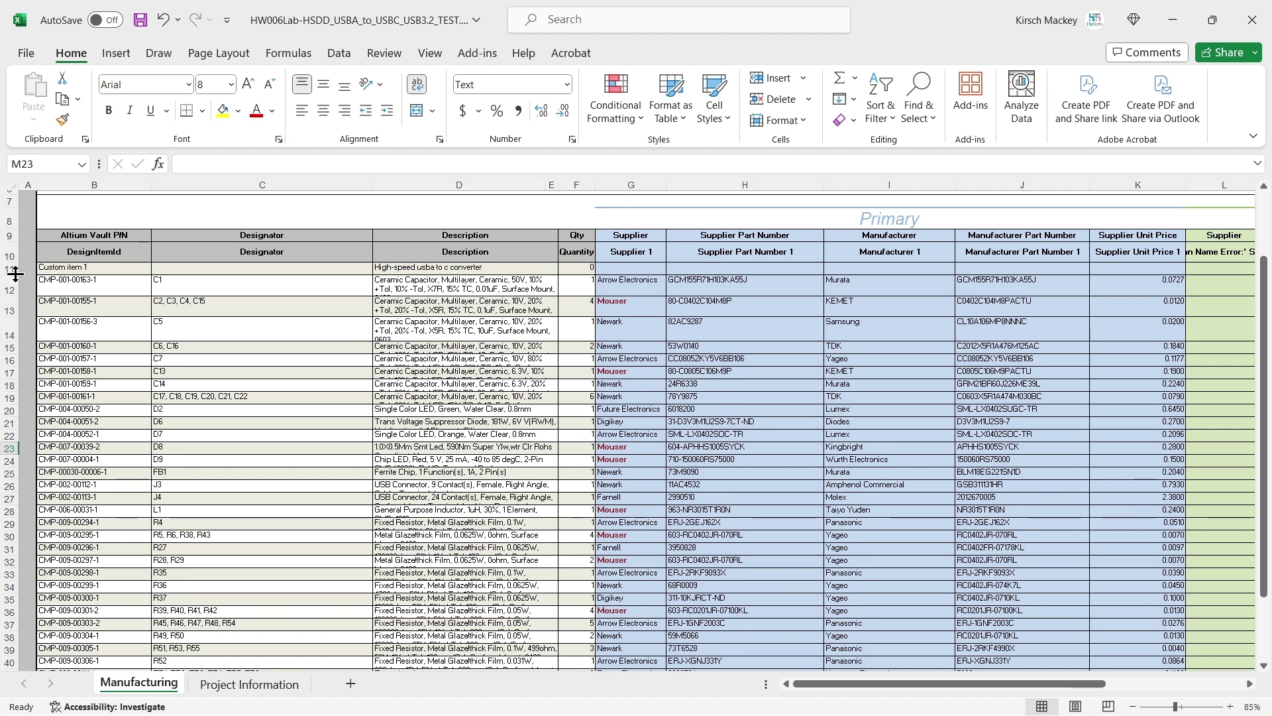
drag(10, 275, 10, 283)
click(619, 329)
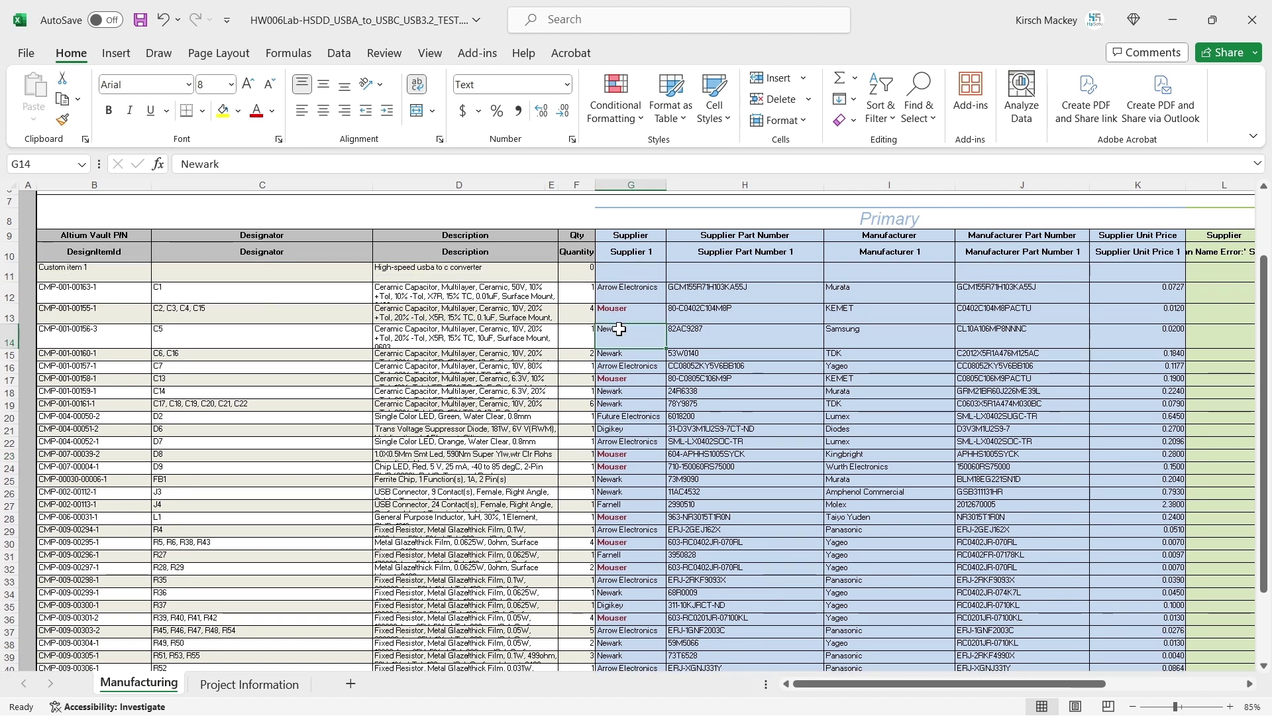
scroll(619, 329, down, 2)
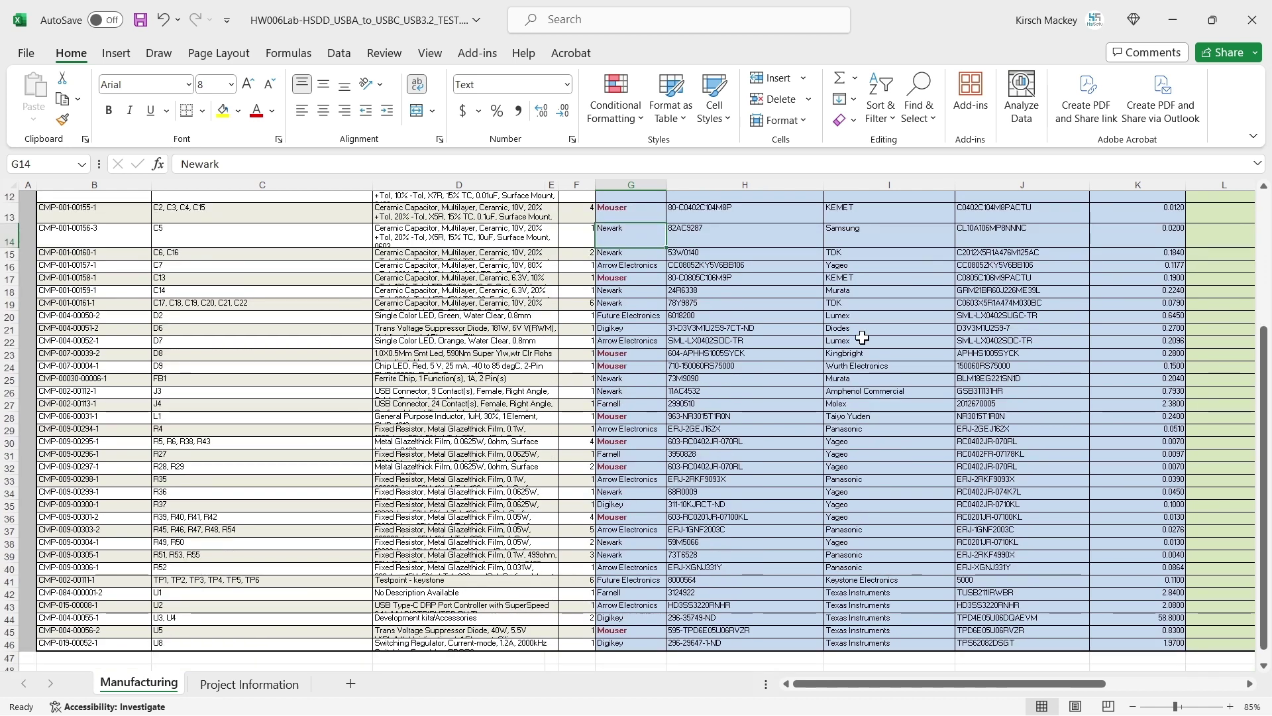